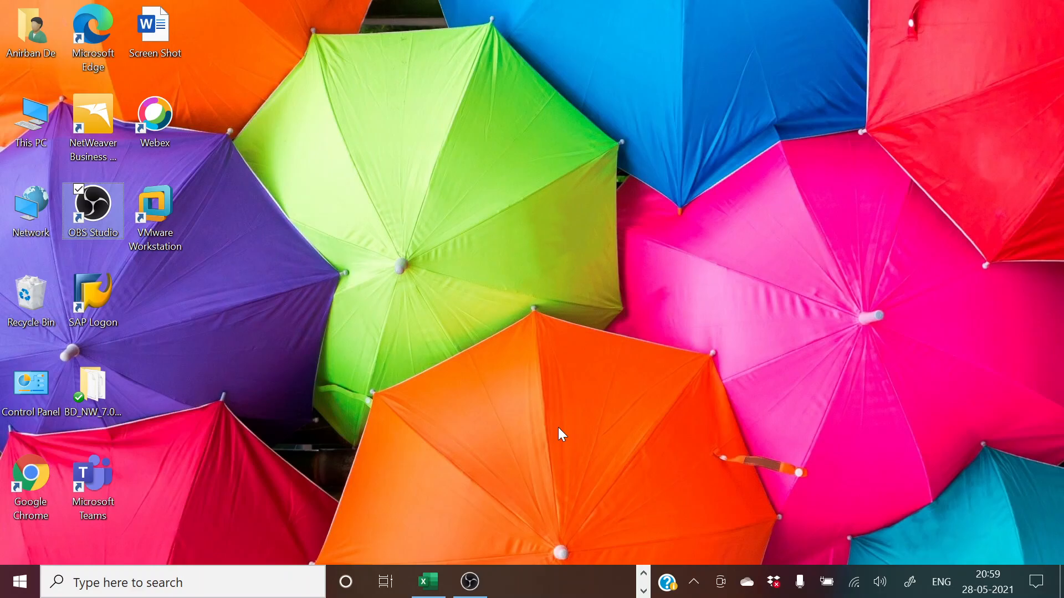
# Open the SAP ECC workbook in Excel and review the customer down payment activities 38a to 38f on the Steps-TCode-Path sheet.
pyautogui.click(428, 581)
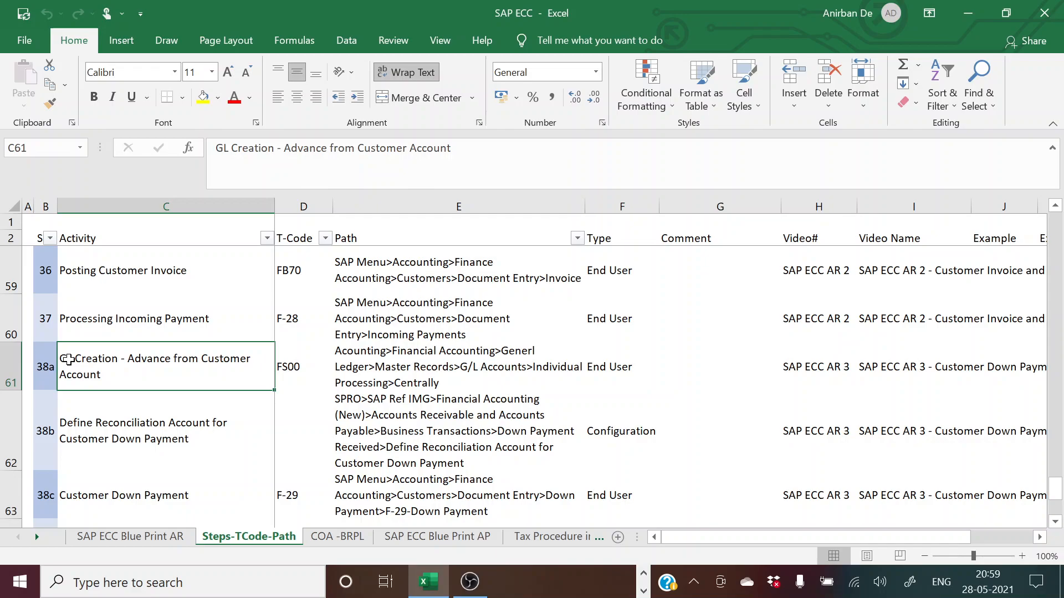
pyautogui.click(45, 368)
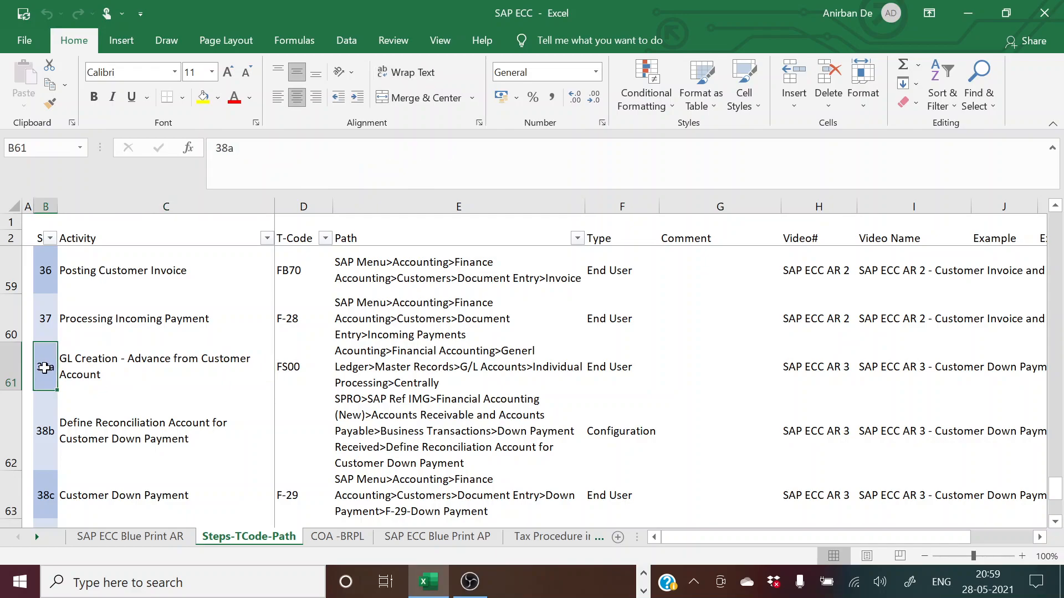
pyautogui.scroll(-1, 45, 368)
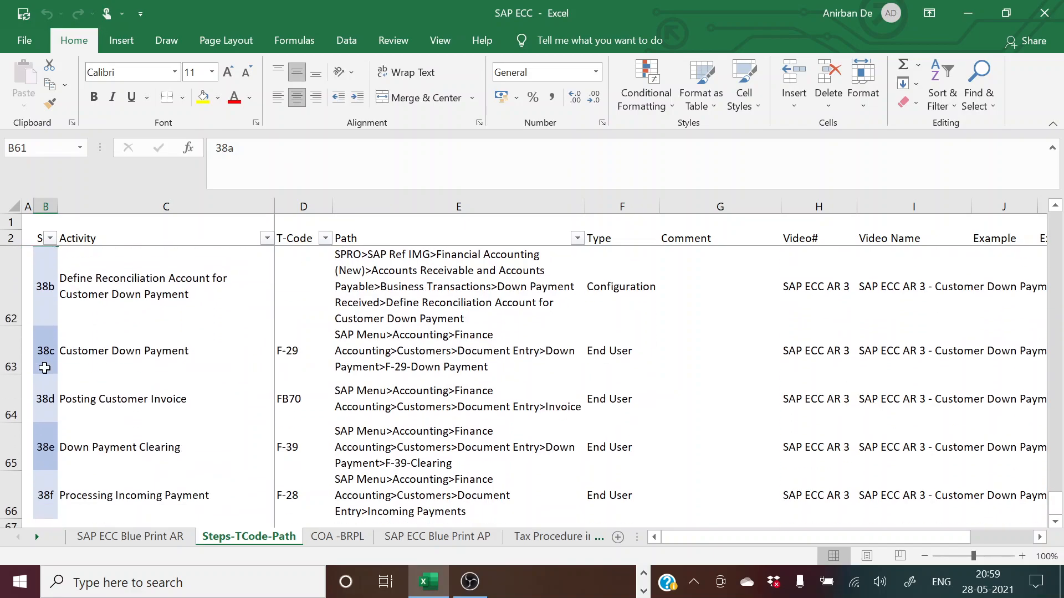
pyautogui.scroll(1, 45, 368)
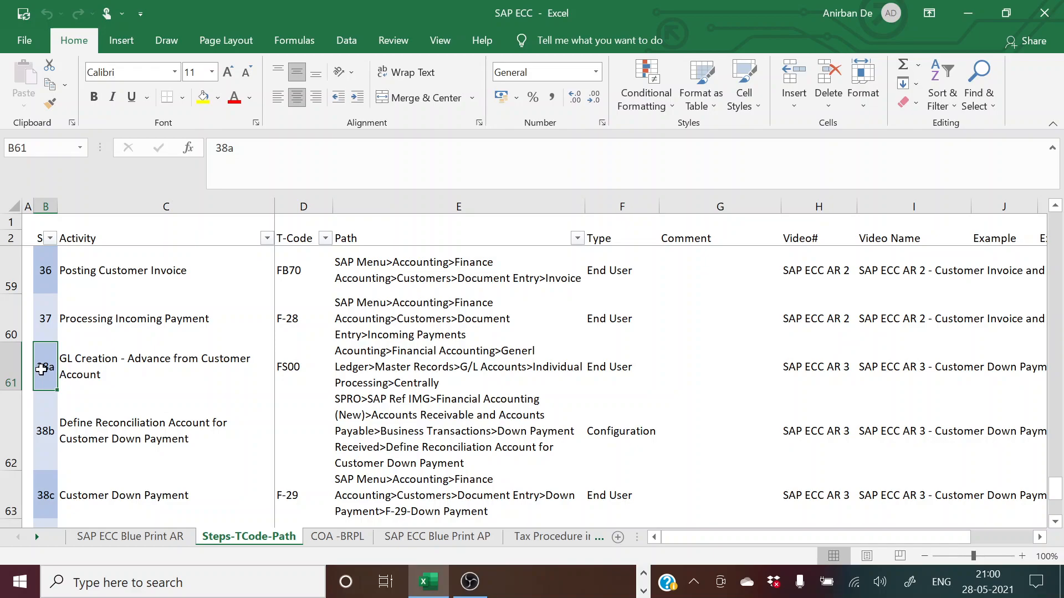
# Examine the T-code, path, type and video entries for GL creation activity 38a, comparing its type and path with those of activity 38b.
pyautogui.click(84, 372)
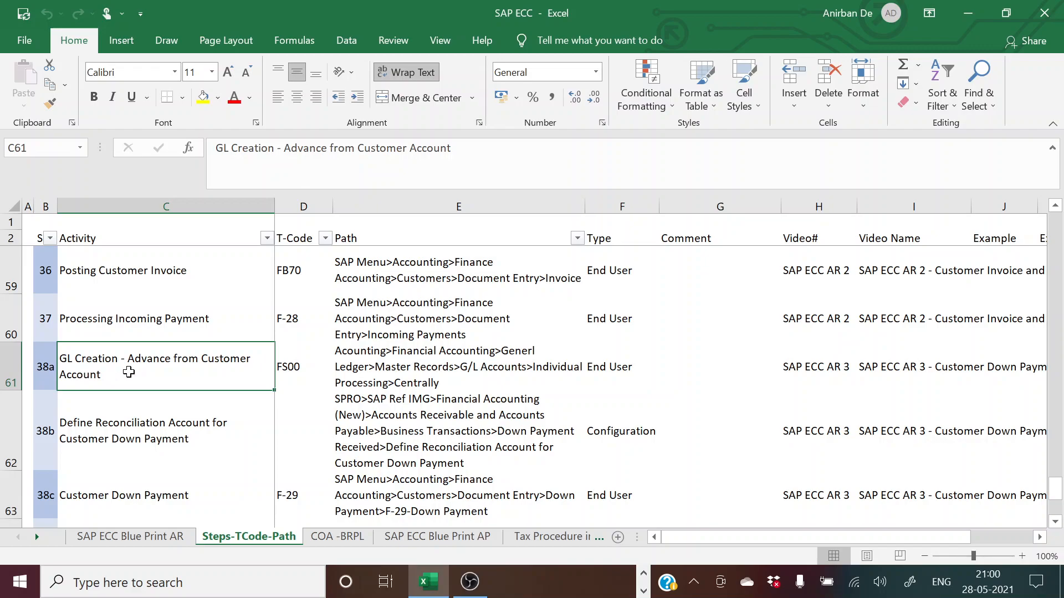
pyautogui.click(298, 366)
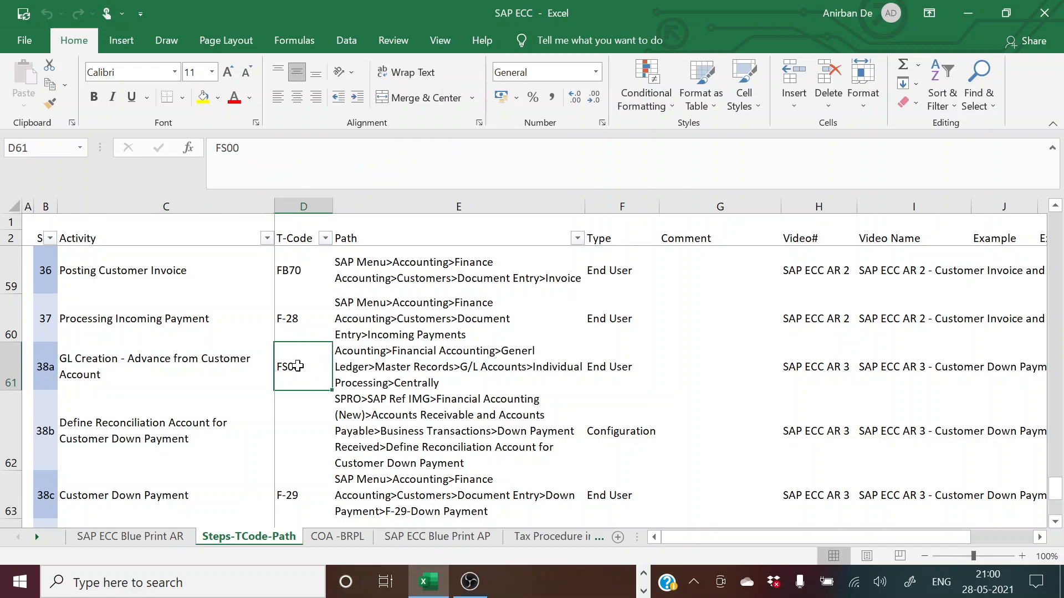
pyautogui.click(416, 371)
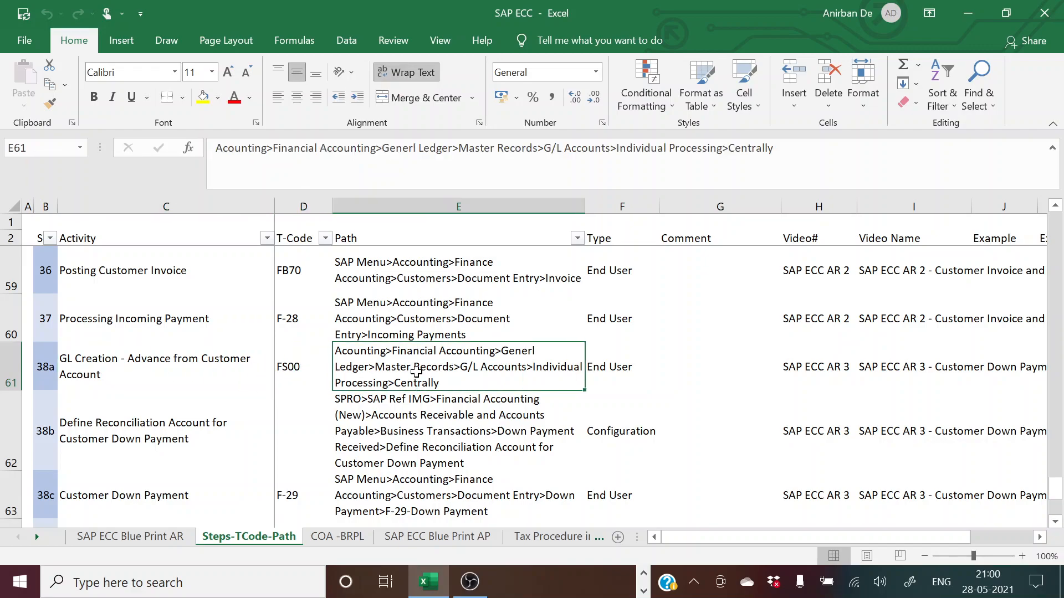
pyautogui.click(614, 370)
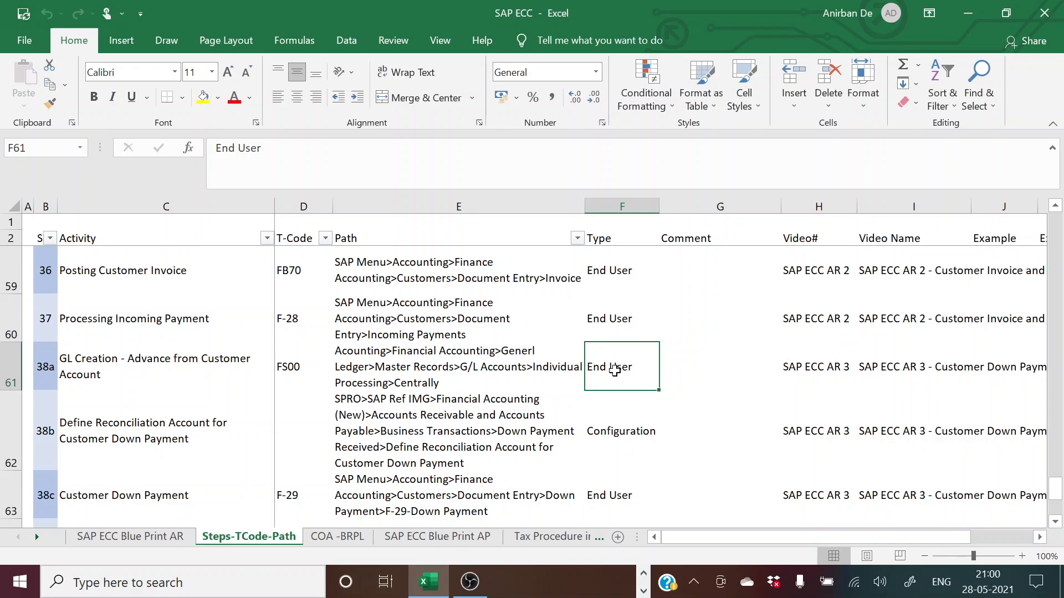
pyautogui.click(618, 428)
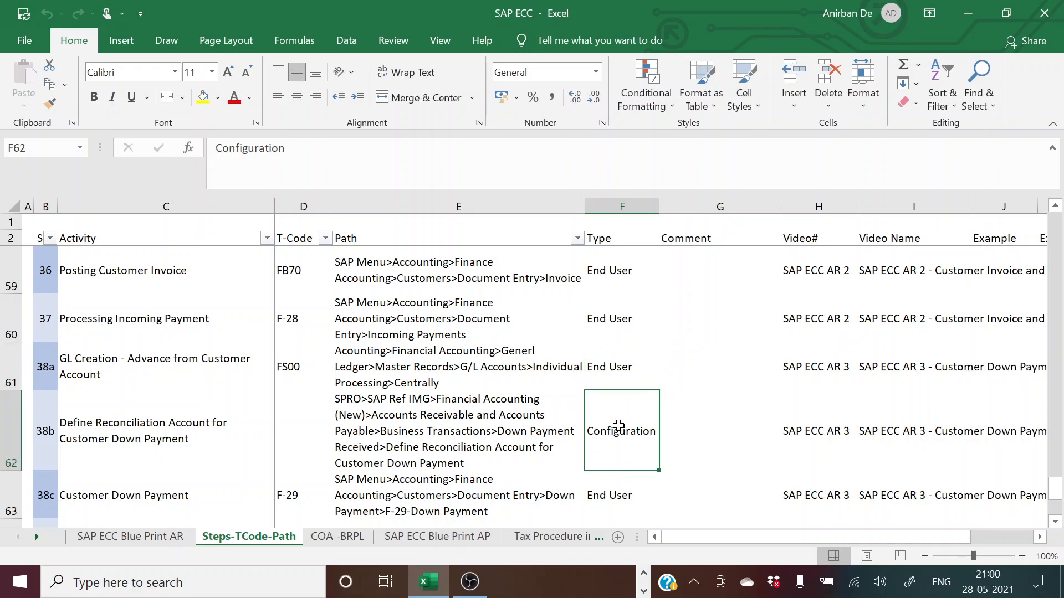
pyautogui.click(616, 377)
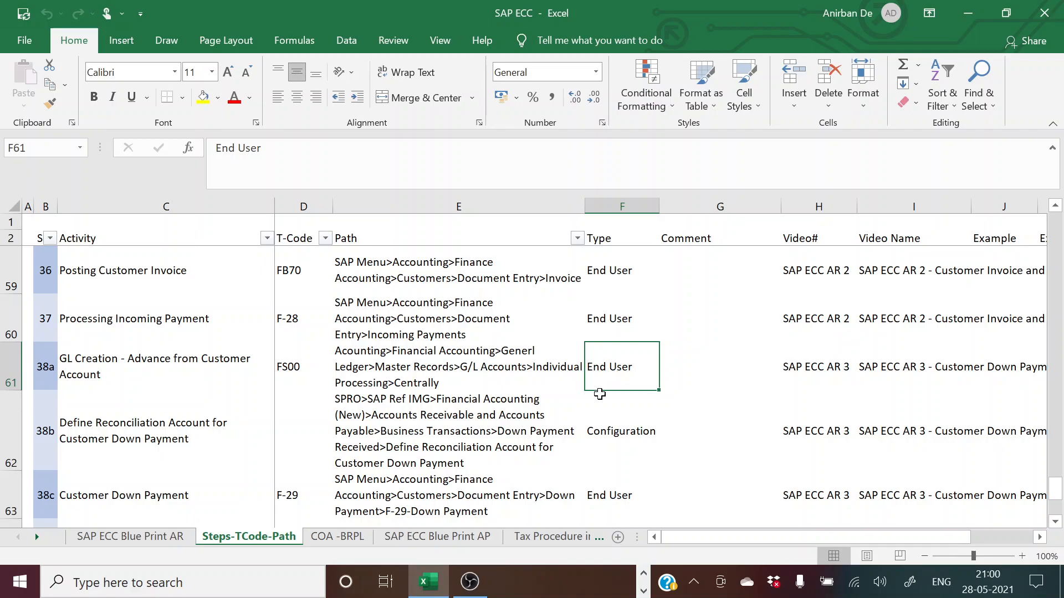
pyautogui.click(536, 444)
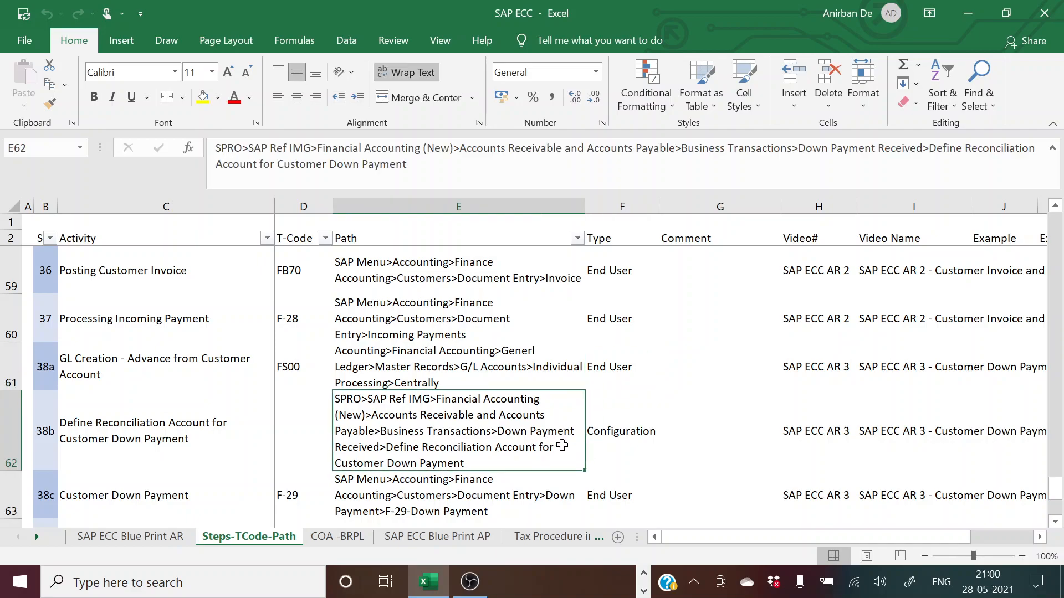
pyautogui.click(620, 440)
pyautogui.click(459, 435)
pyautogui.click(818, 376)
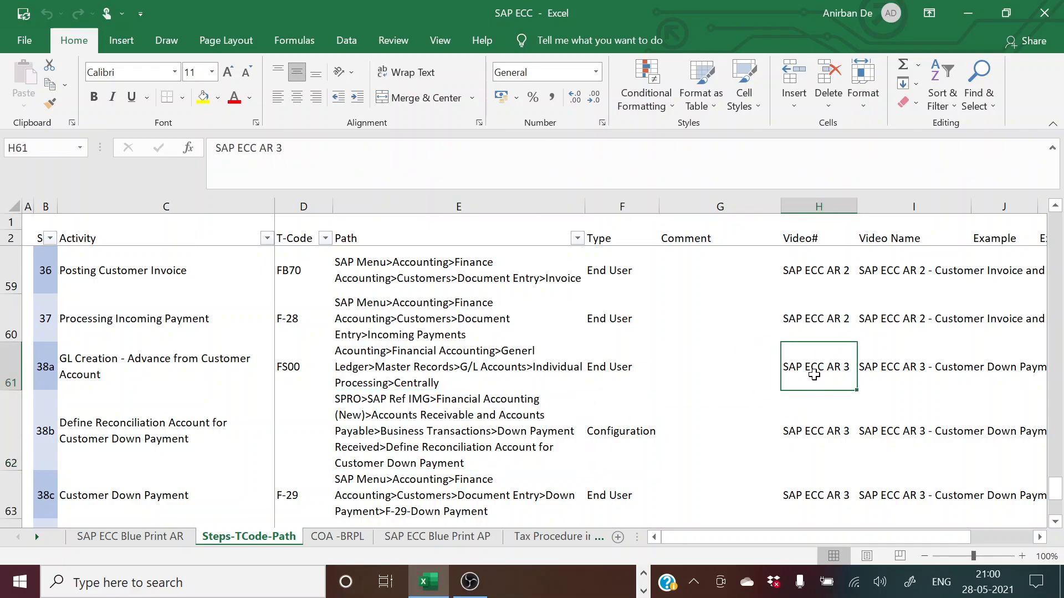
pyautogui.click(890, 371)
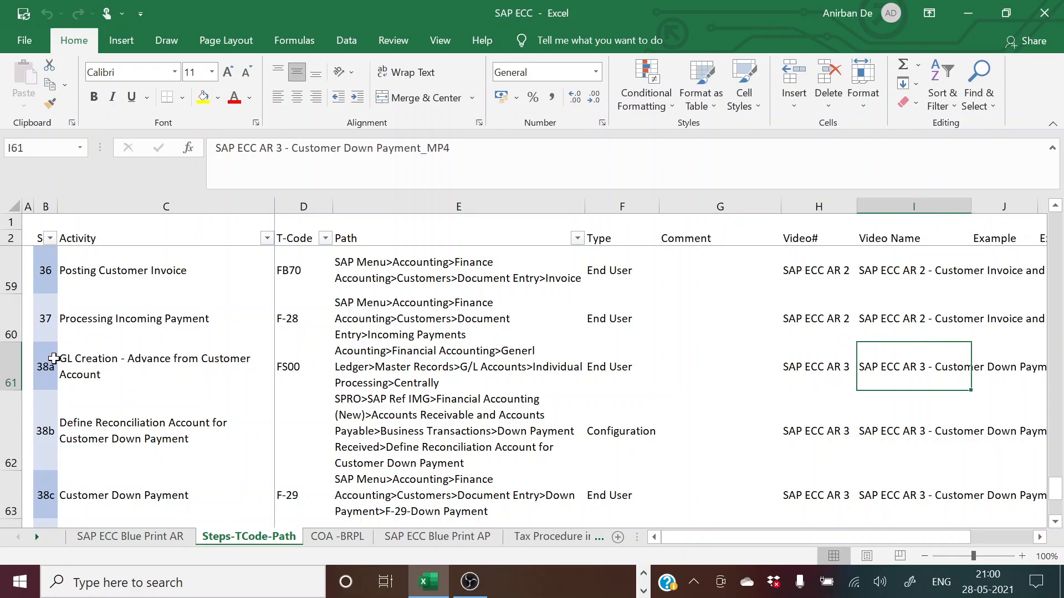
# Compare activity 38a, GL Creation - Advance from Customer Account, with activity 38b, Define Reconciliation Account for Customer Down Payment.
pyautogui.click(49, 361)
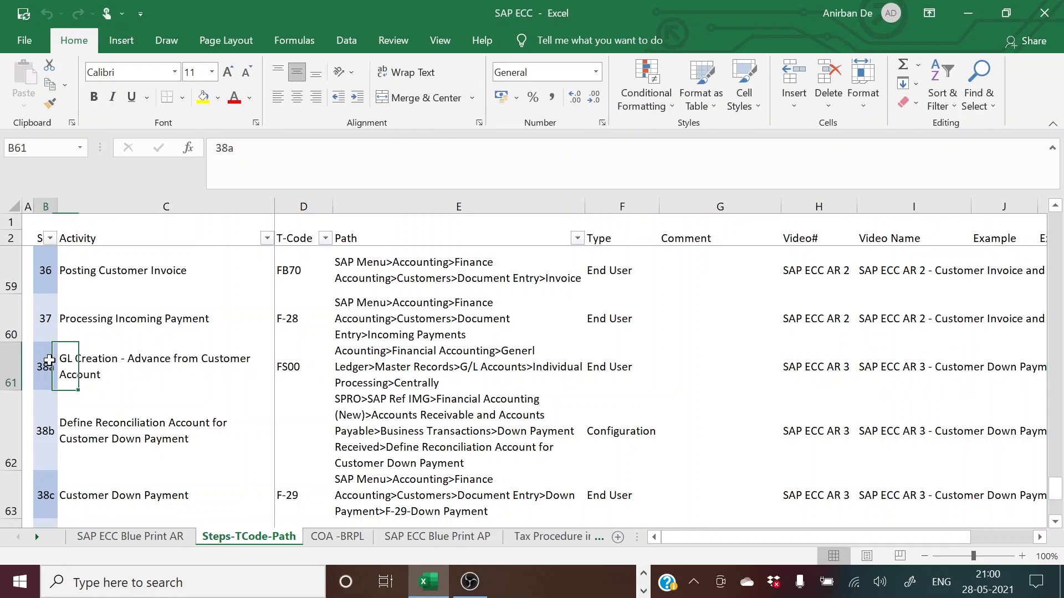
pyautogui.click(148, 372)
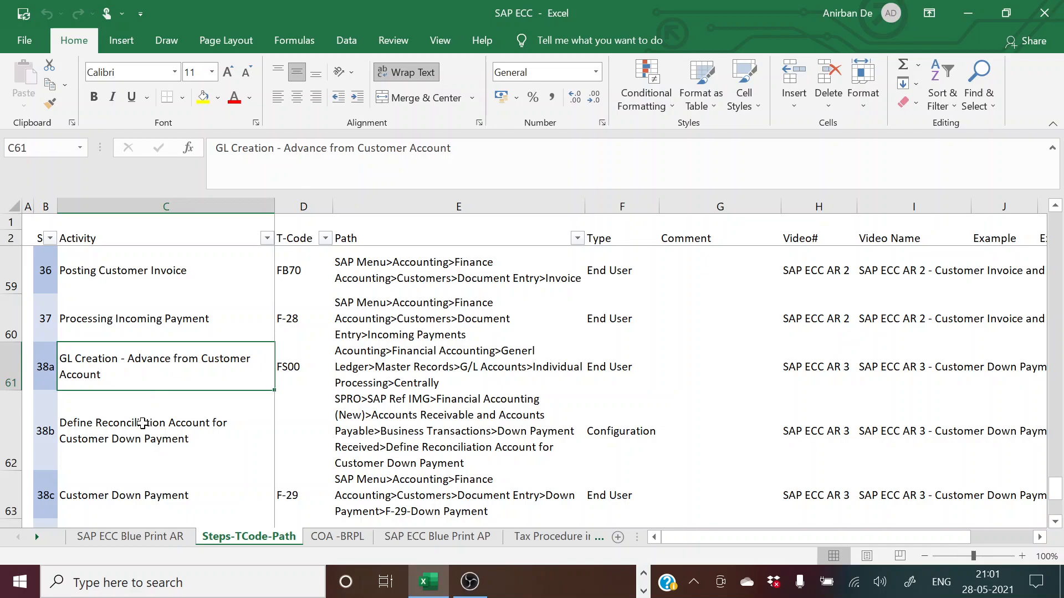
pyautogui.click(156, 411)
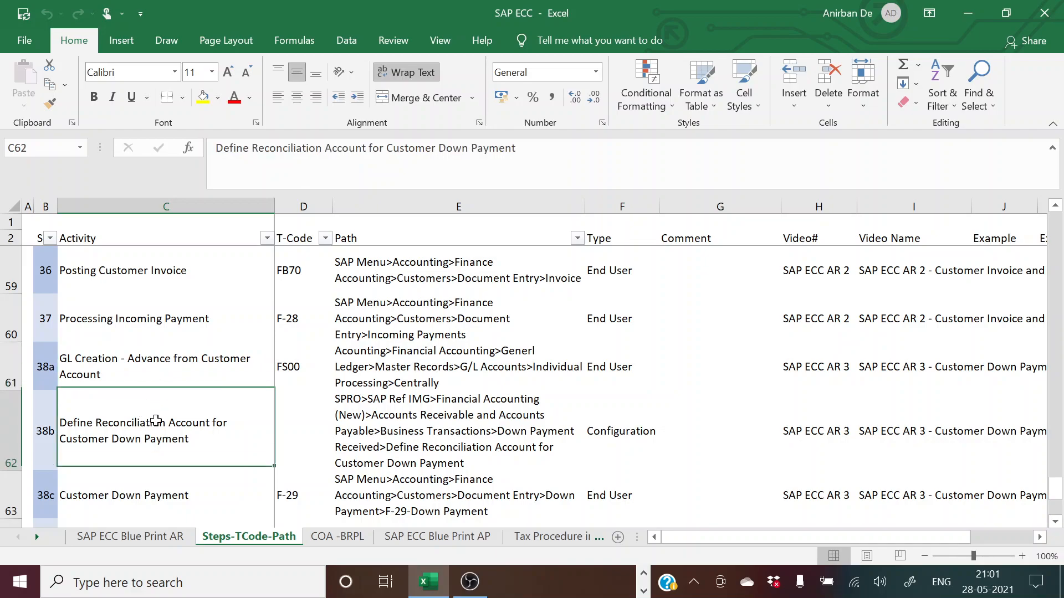
pyautogui.click(157, 361)
pyautogui.click(155, 410)
pyautogui.click(158, 378)
pyautogui.click(160, 402)
pyautogui.click(164, 375)
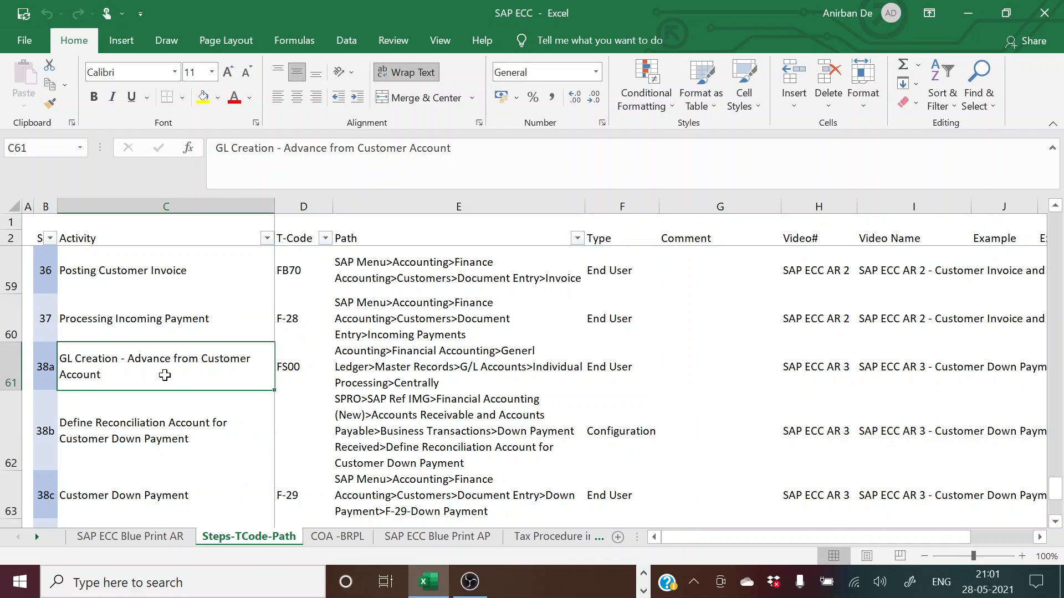
# Start SAP Logon, connect to the ECCL system and log on as user student with the account password.
pyautogui.press('super+d')
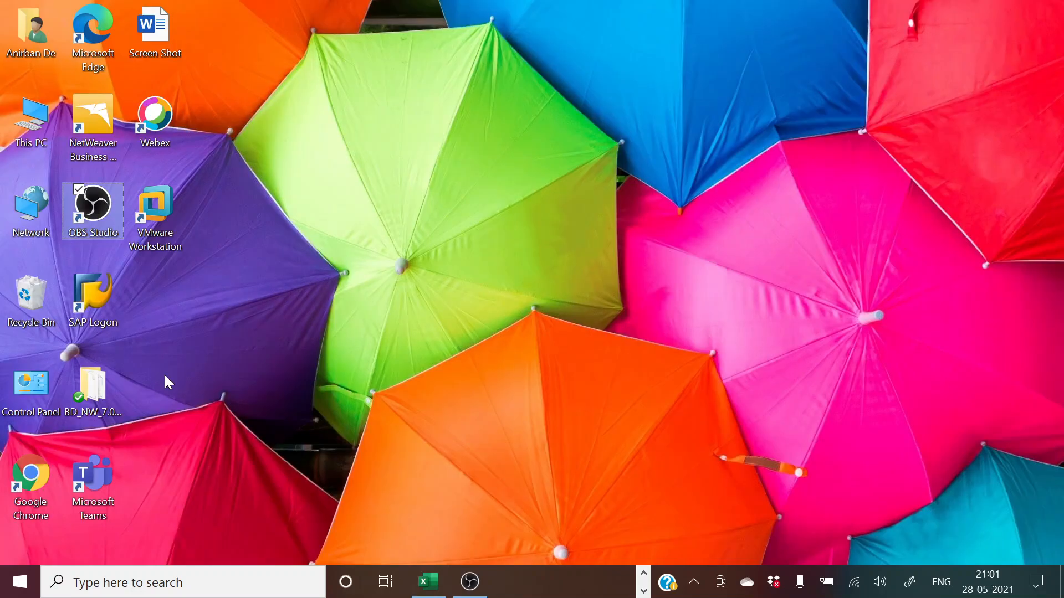
pyautogui.doubleClick(92, 292)
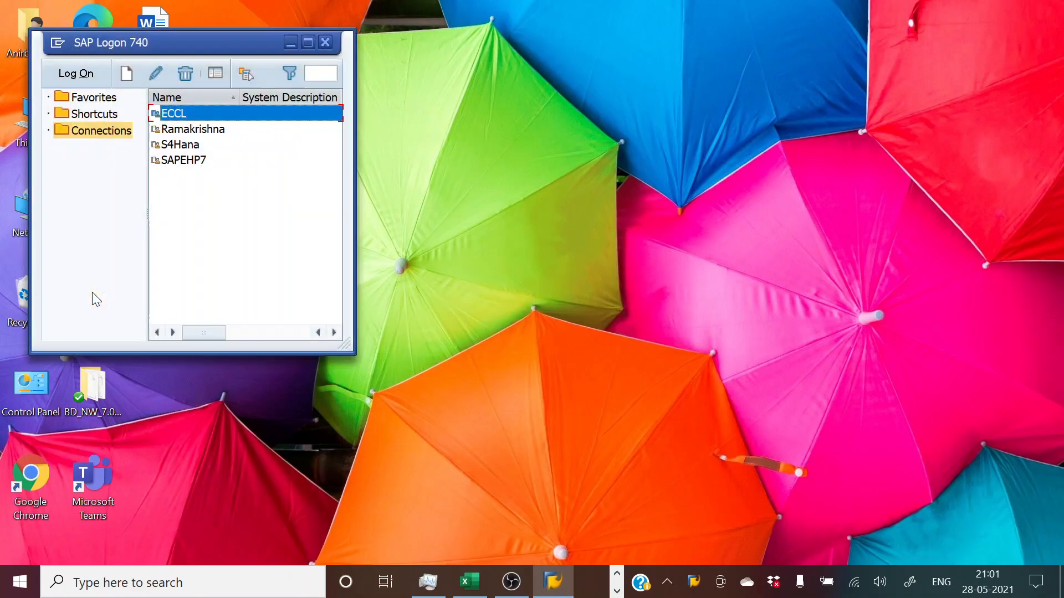
pyautogui.doubleClick(180, 118)
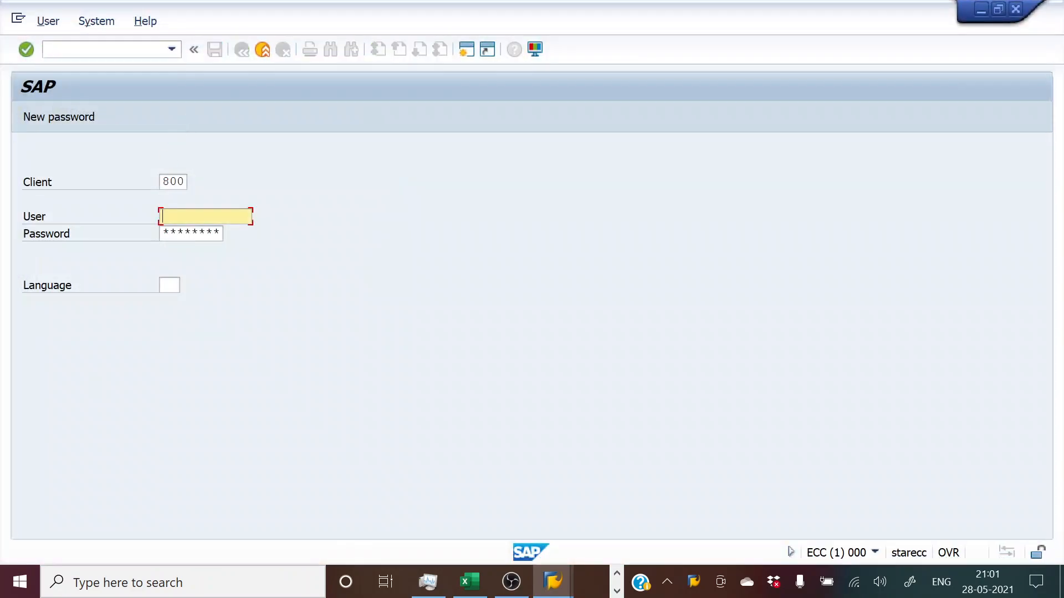
pyautogui.write('student')
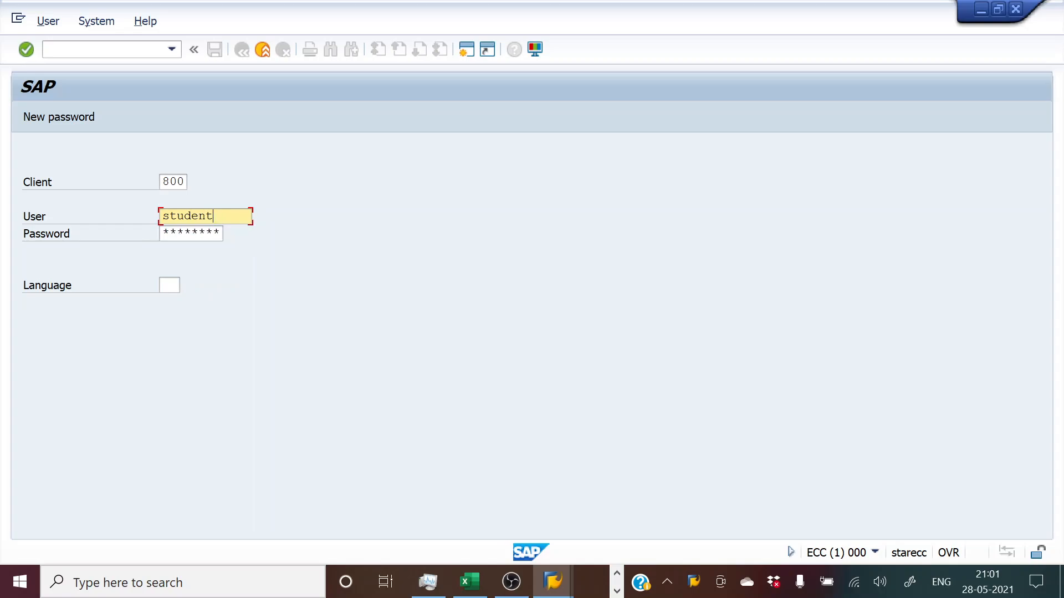
pyautogui.press('Tab')
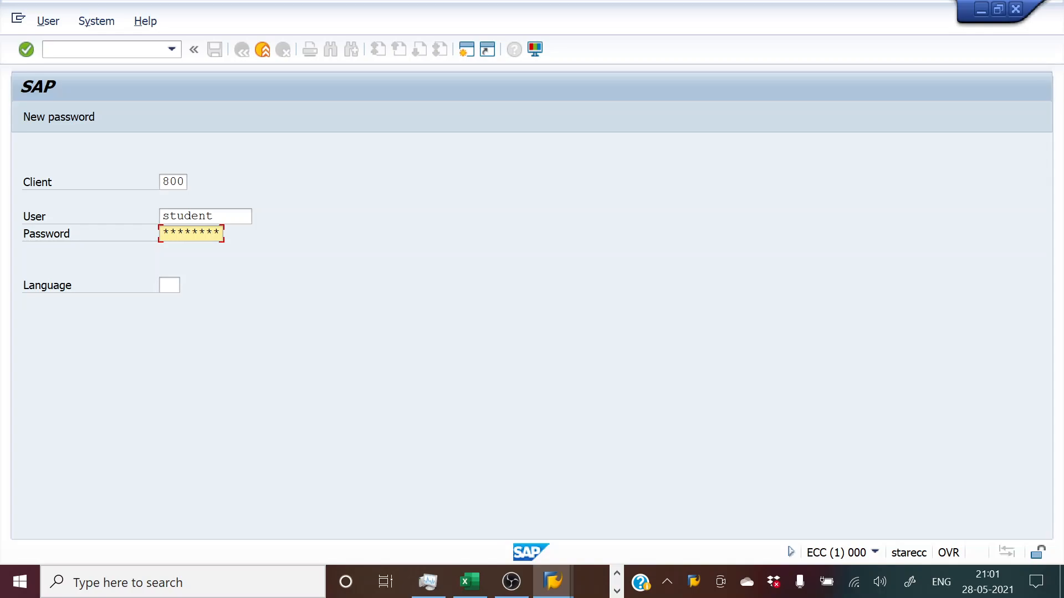
pyautogui.press('Return')
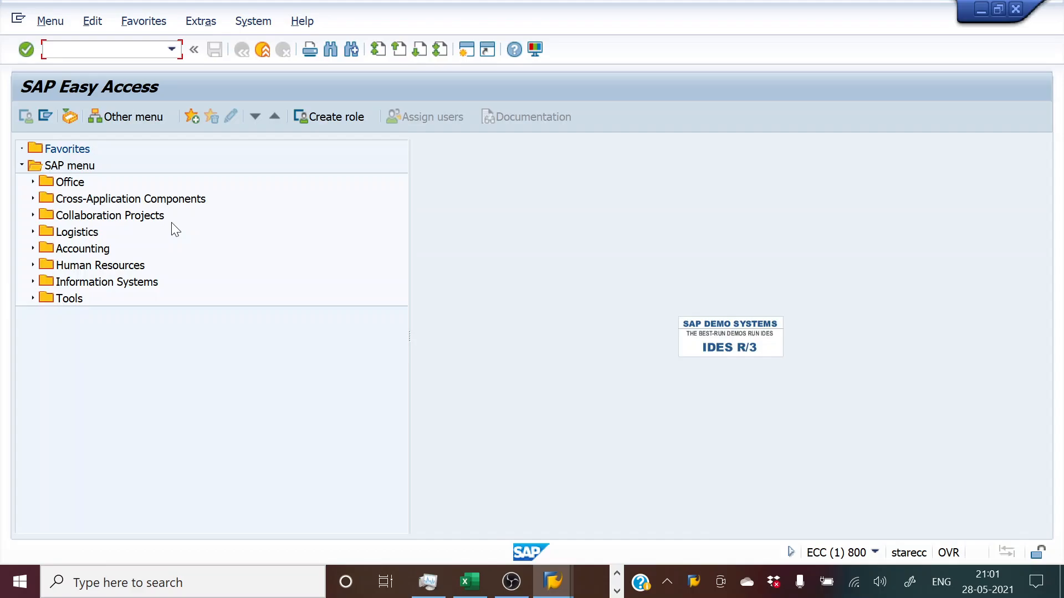
# Switch to the Excel workbook and examine the From and To account numbers of the LIABILITIES group on the COA -BRPL sheet.
pyautogui.hotkey('alt', 'Tab')
pyautogui.hotkey('alt', 'Tab')
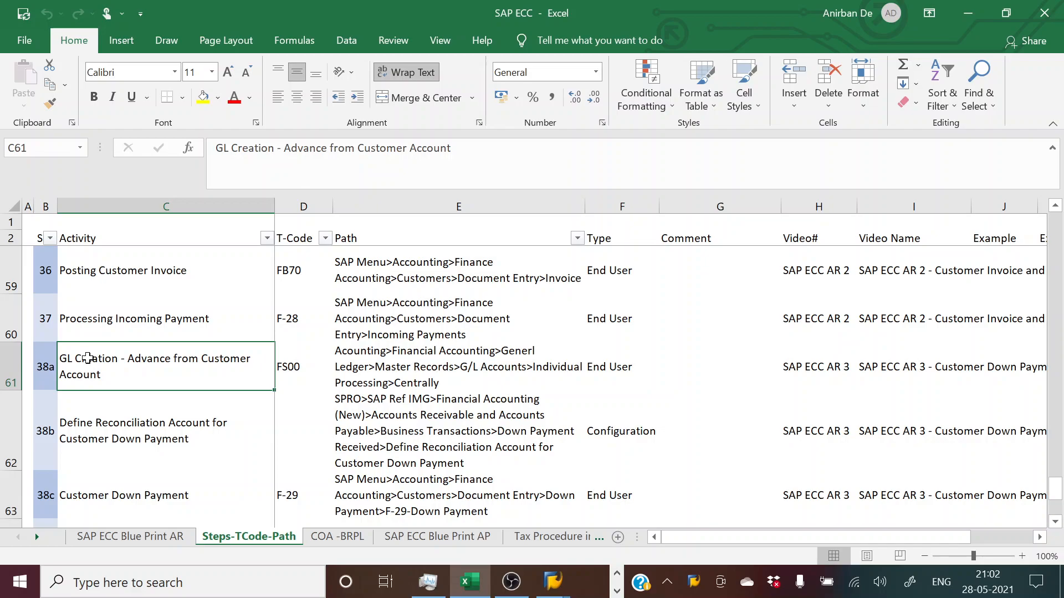
pyautogui.click(313, 537)
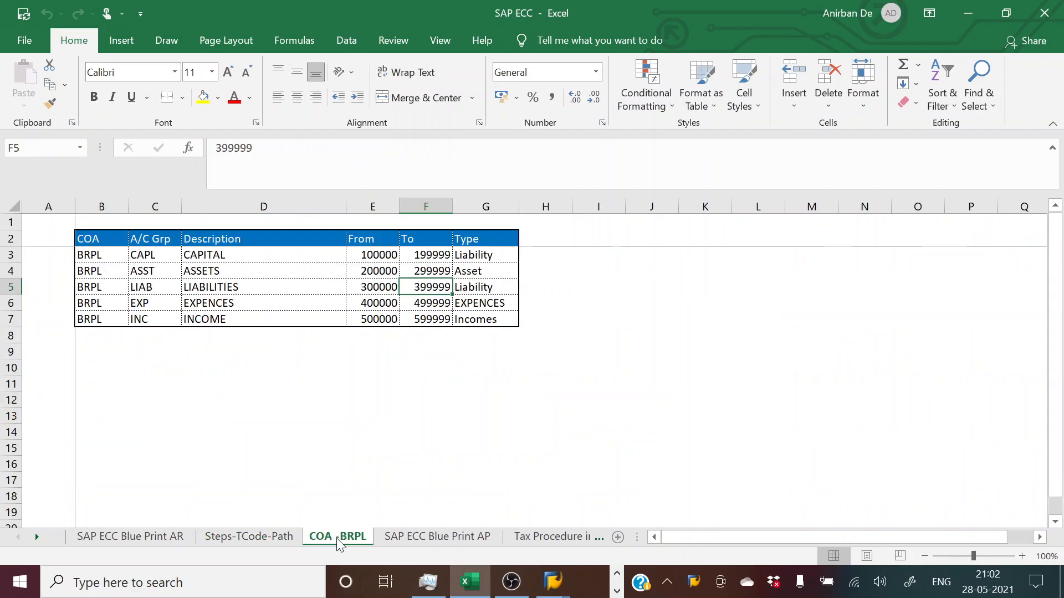
pyautogui.click(211, 287)
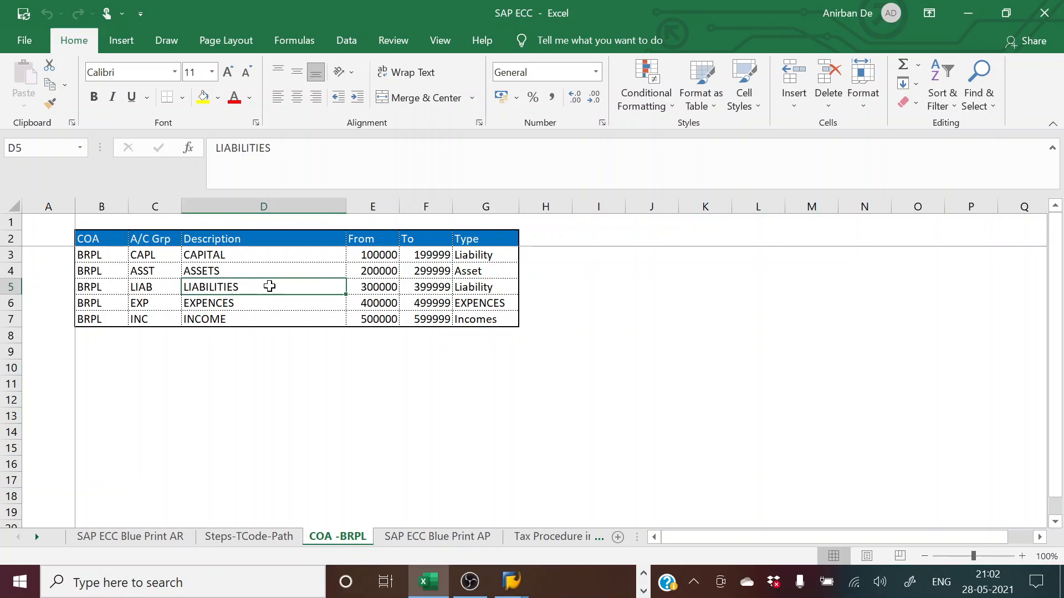
pyautogui.click(381, 290)
pyautogui.click(435, 287)
pyautogui.click(370, 287)
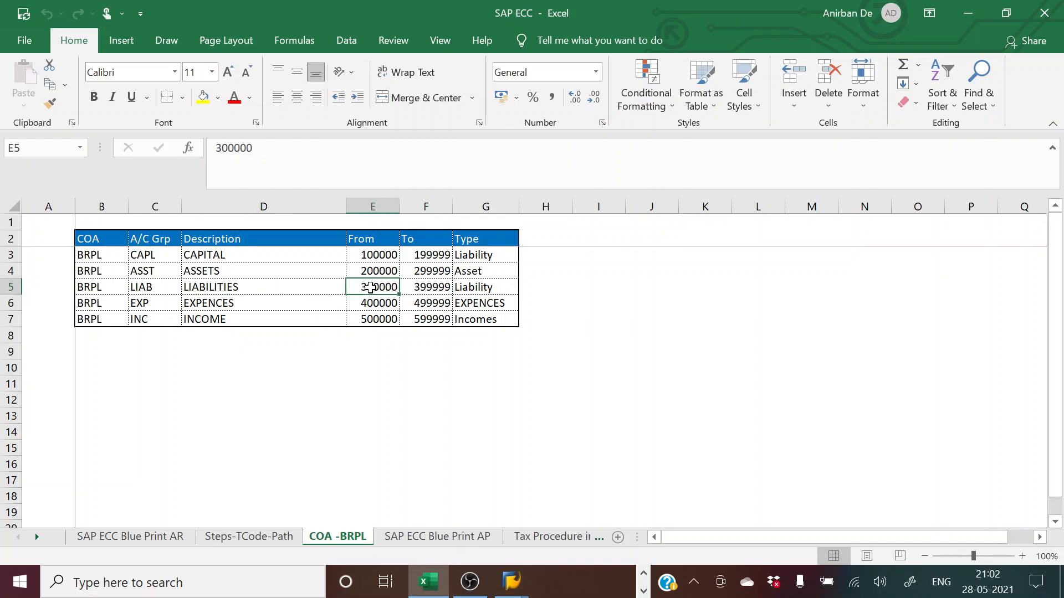
pyautogui.click(426, 288)
pyautogui.click(372, 288)
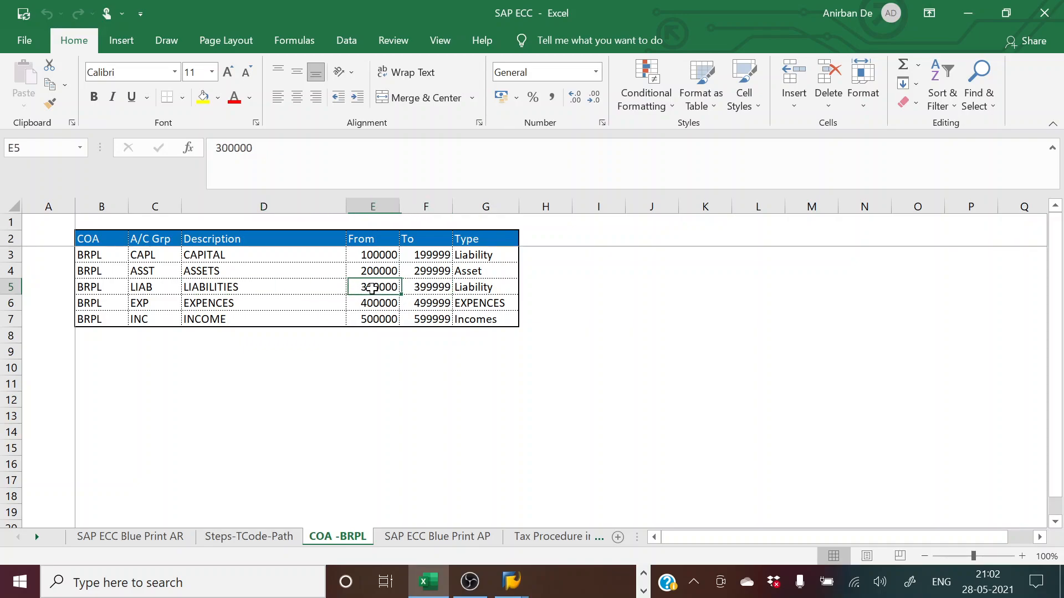
pyautogui.click(424, 288)
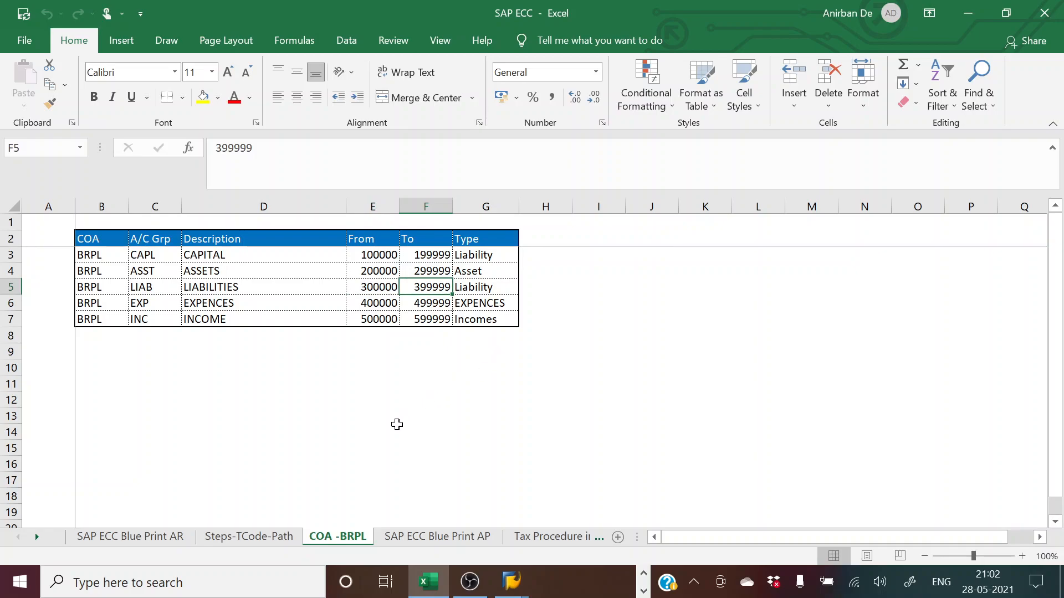
# Look up the account number planned for Advance from Customer Account on the SAP ECC Blue Print AR sheet.
pyautogui.click(167, 540)
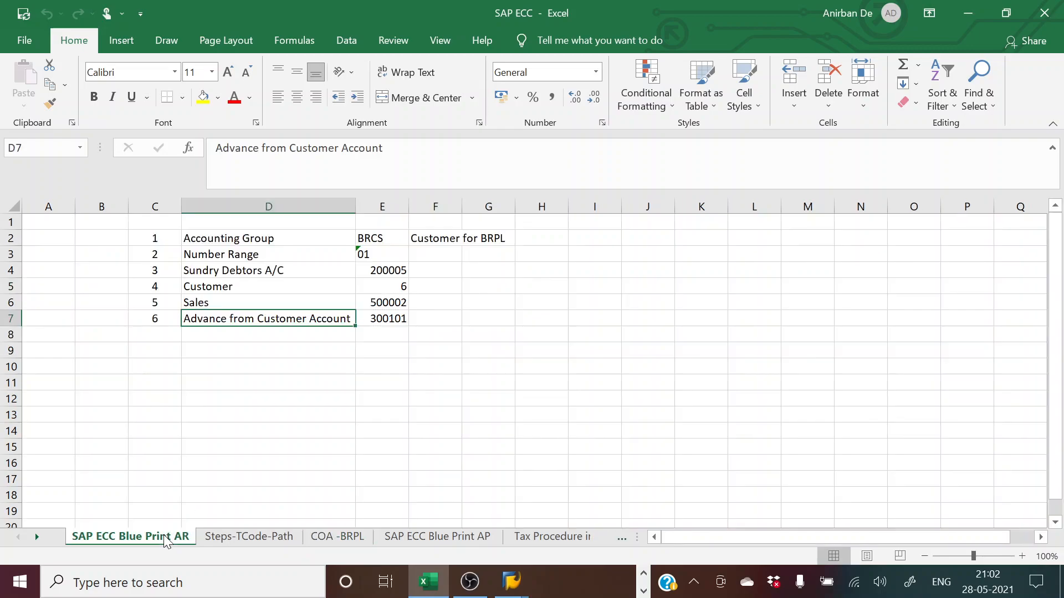
pyautogui.click(365, 317)
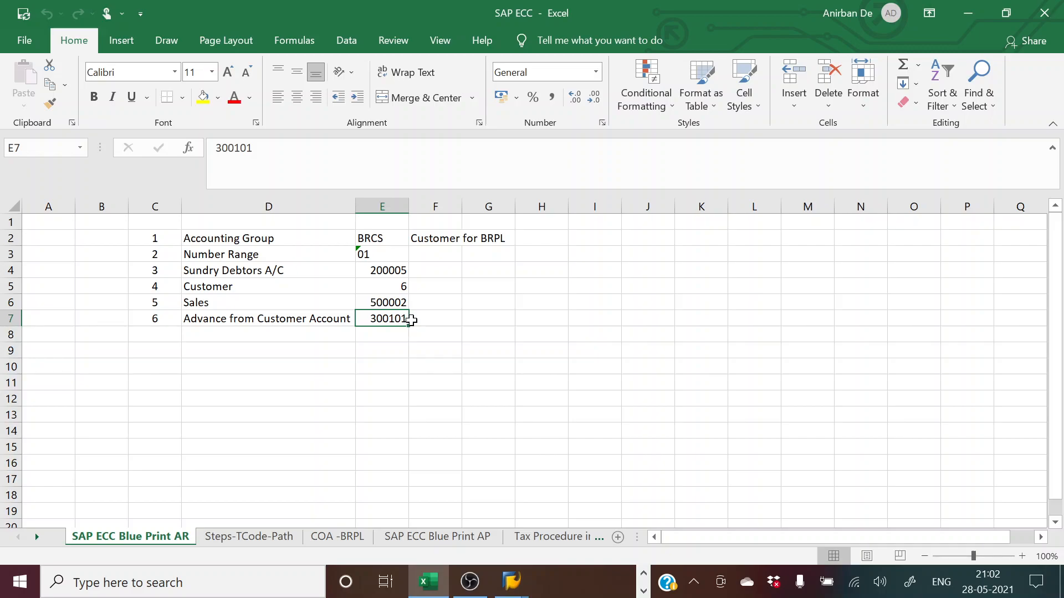
pyautogui.click(300, 318)
pyautogui.click(396, 319)
# Switch back to SAP Easy Access and open two additional sessions.
pyautogui.hotkey('alt', 'Tab')
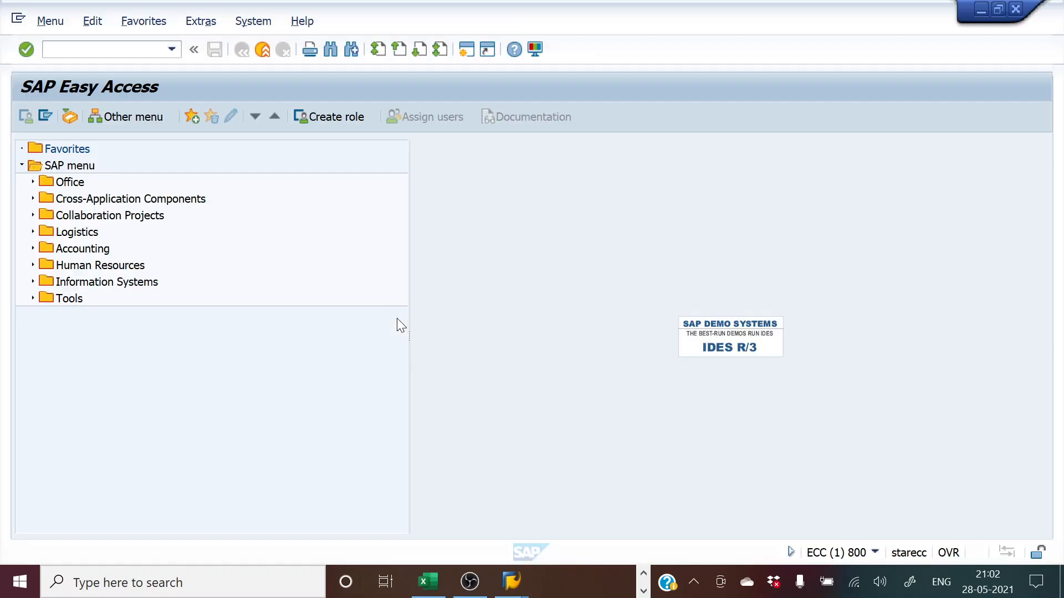
pyautogui.click(467, 51)
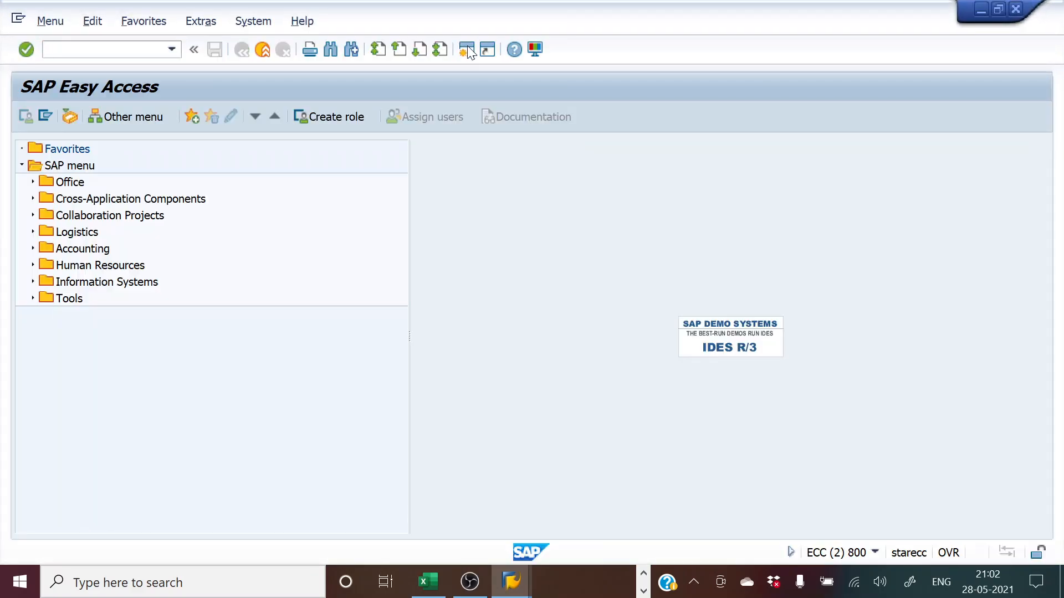
pyautogui.click(468, 51)
# Run transaction FS00 and expand the LIABILITIES folder in the G/L account list of company code BRPL.
pyautogui.write('fs00')
pyautogui.press('Return')
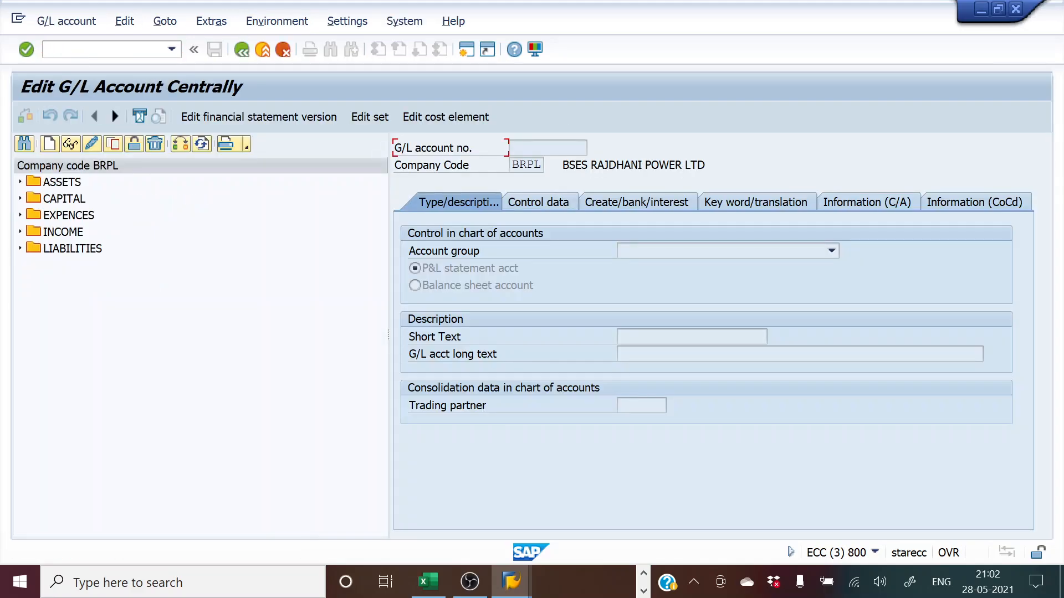
pyautogui.click(20, 247)
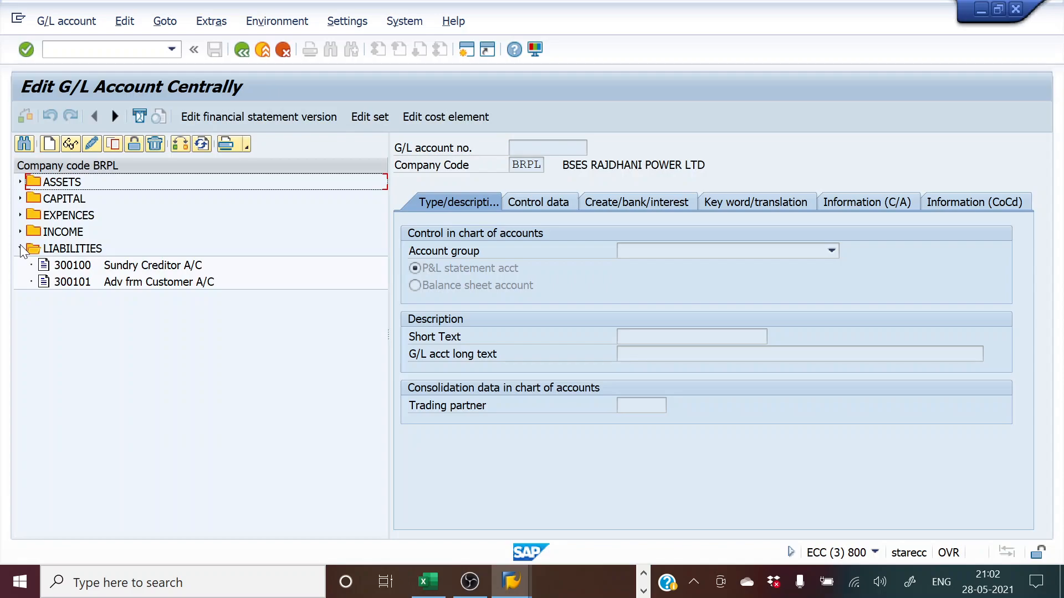
# Display the Adv frm Customer A/C G/L account and examine its type/description, control data and create/bank/interest settings.
pyautogui.click(156, 283)
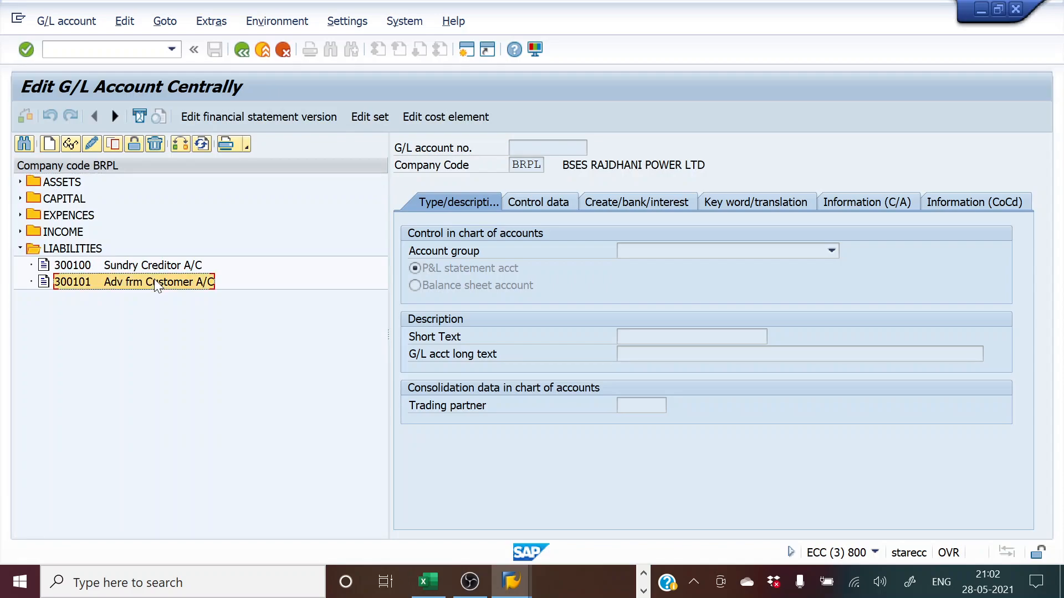
pyautogui.click(70, 144)
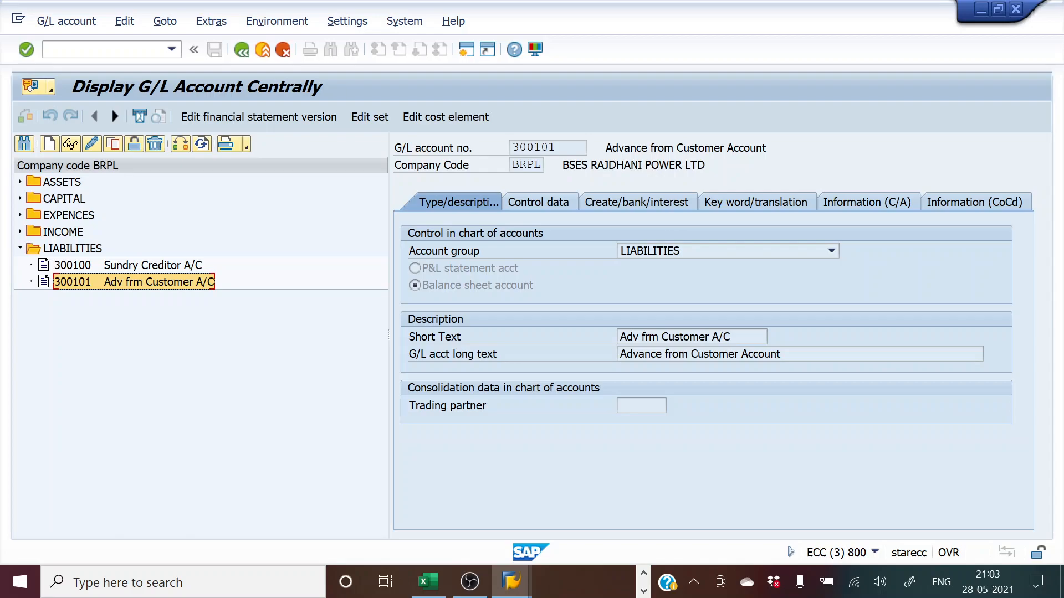
pyautogui.click(533, 204)
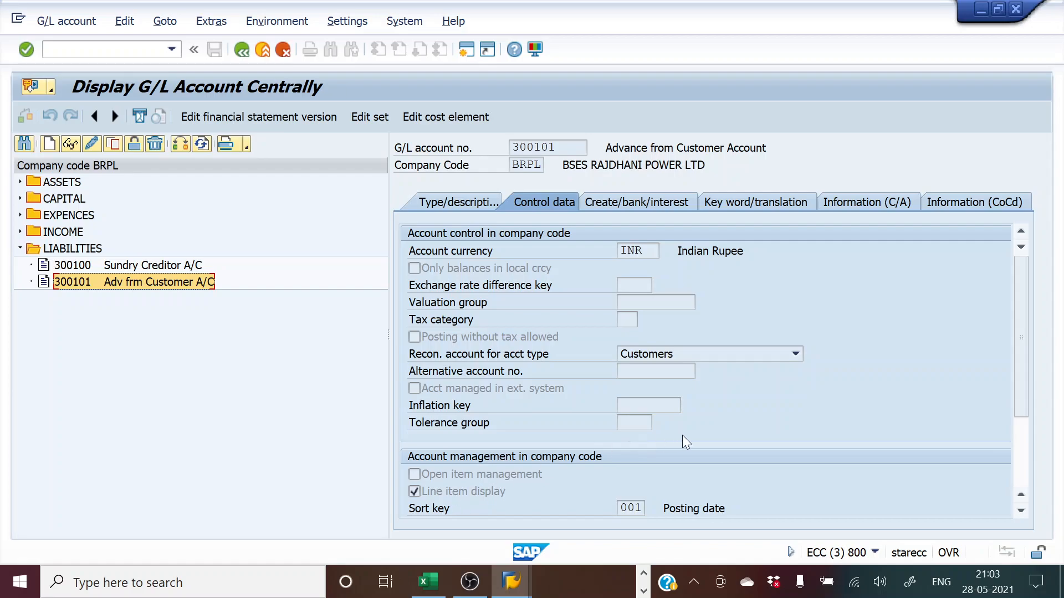
pyautogui.click(647, 204)
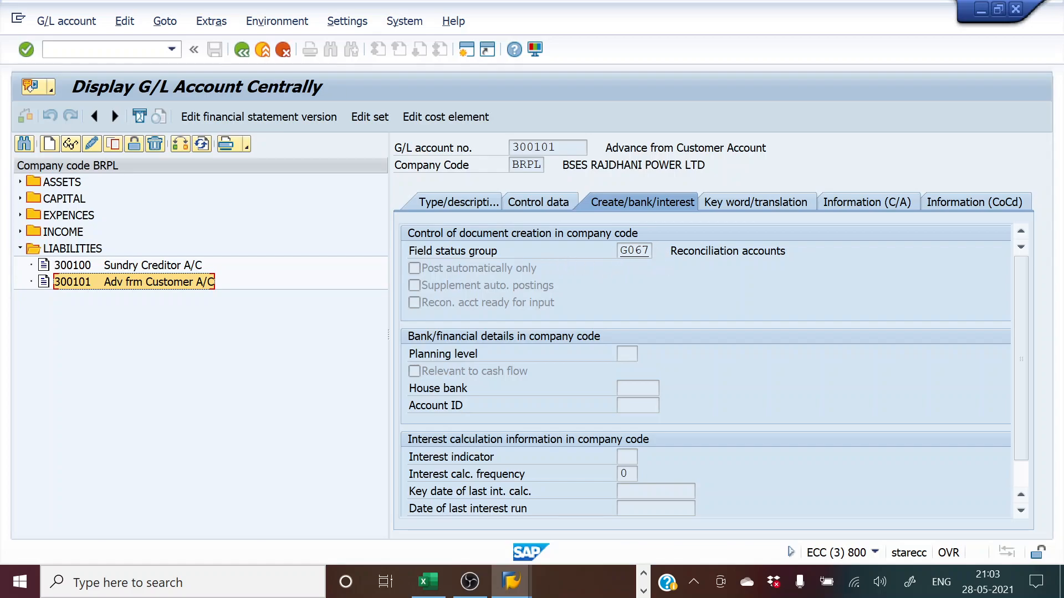
# Look through the available field status groups of variant BRPL for the account, and close the list without changing the group.
pyautogui.click(644, 251)
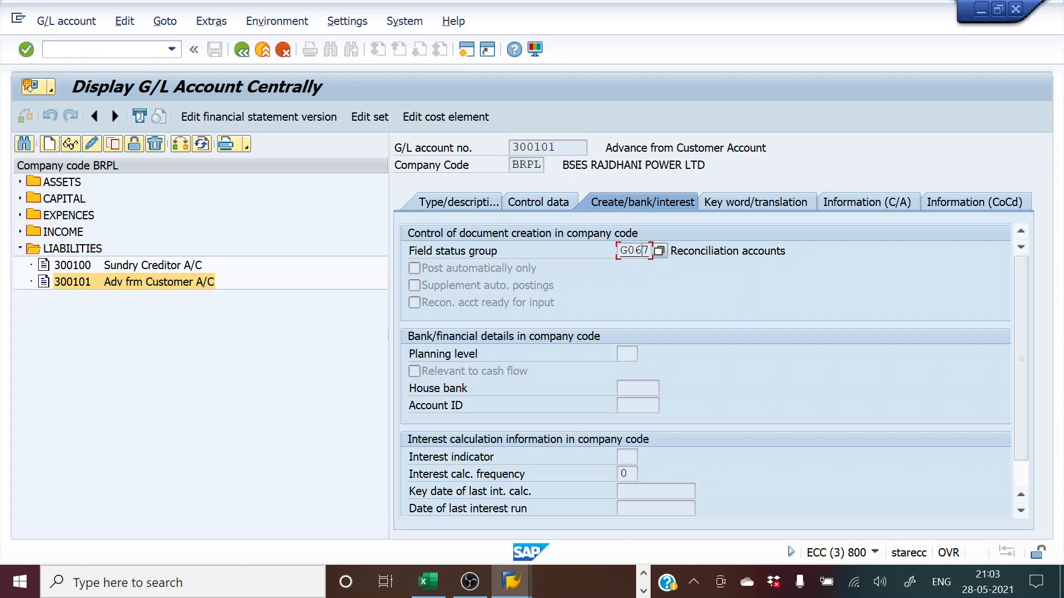
pyautogui.click(659, 250)
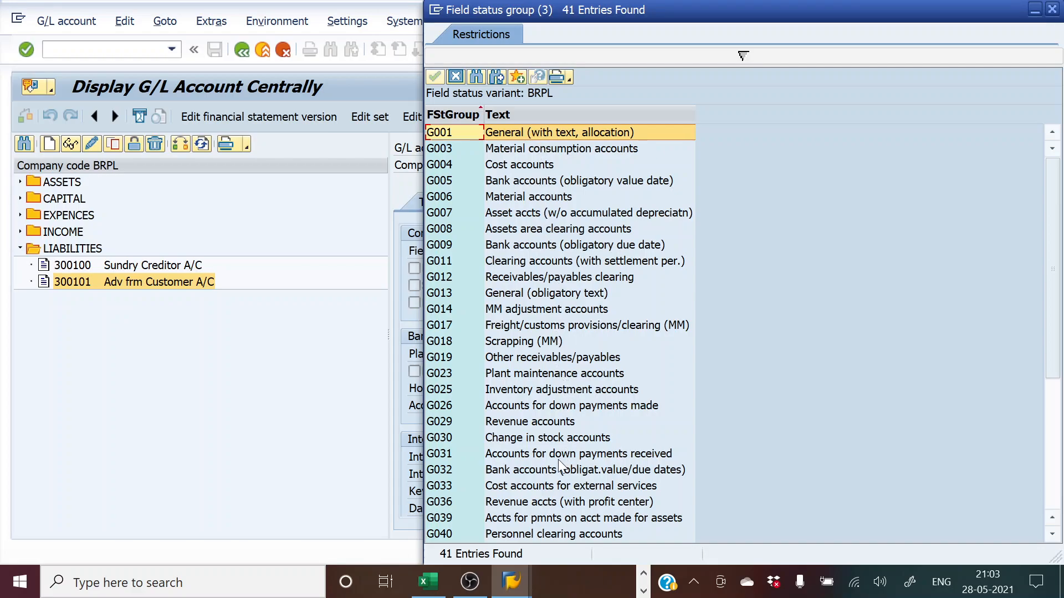
pyautogui.scroll(-4, 559, 463)
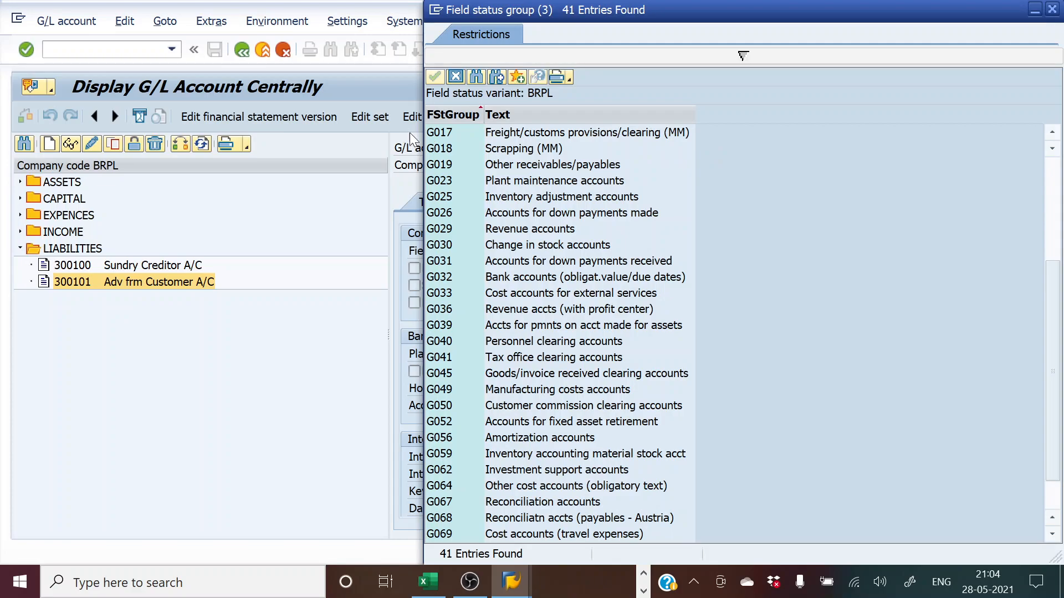
pyautogui.click(1051, 9)
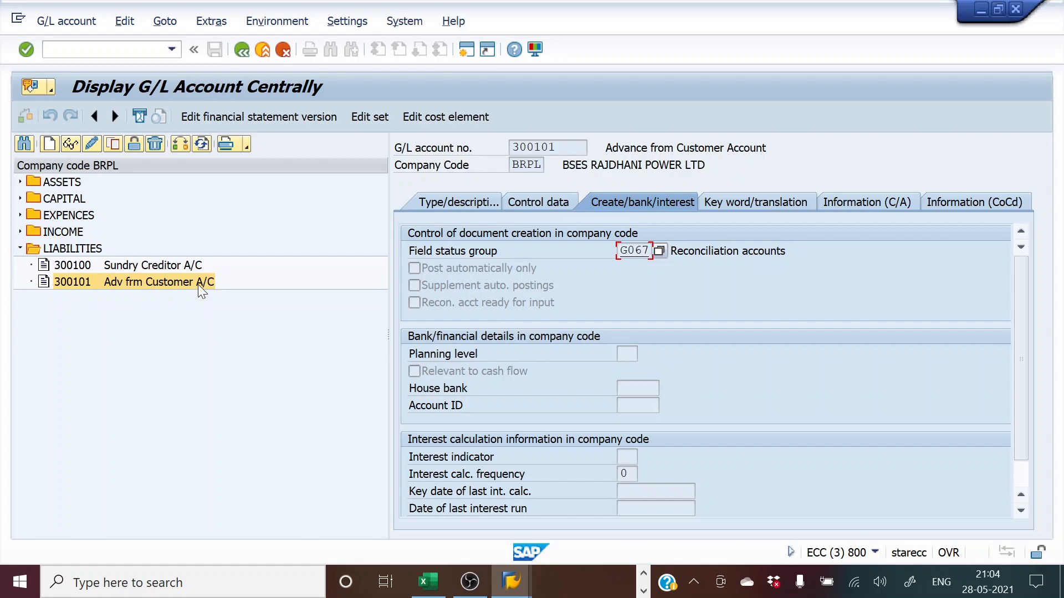
# Switch to the Excel workbook and examine the type and path of Define Reconciliation Account for Customer Down Payment on the Steps-TCode-Path sheet.
pyautogui.hotkey('alt', 'Tab')
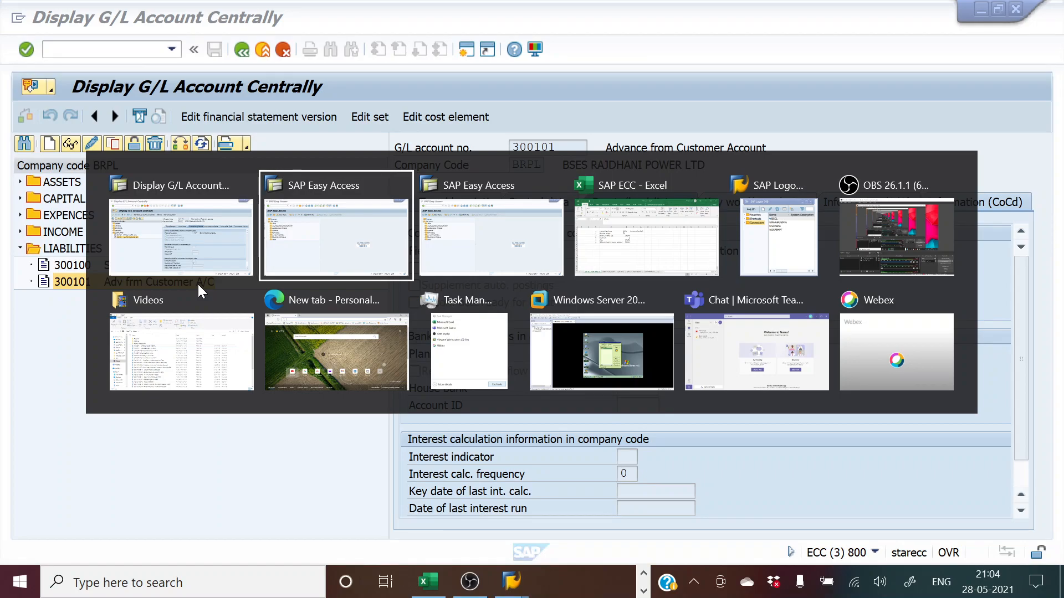
pyautogui.hotkey('alt', 'Tab')
pyautogui.hotkey('alt', 'Tab')
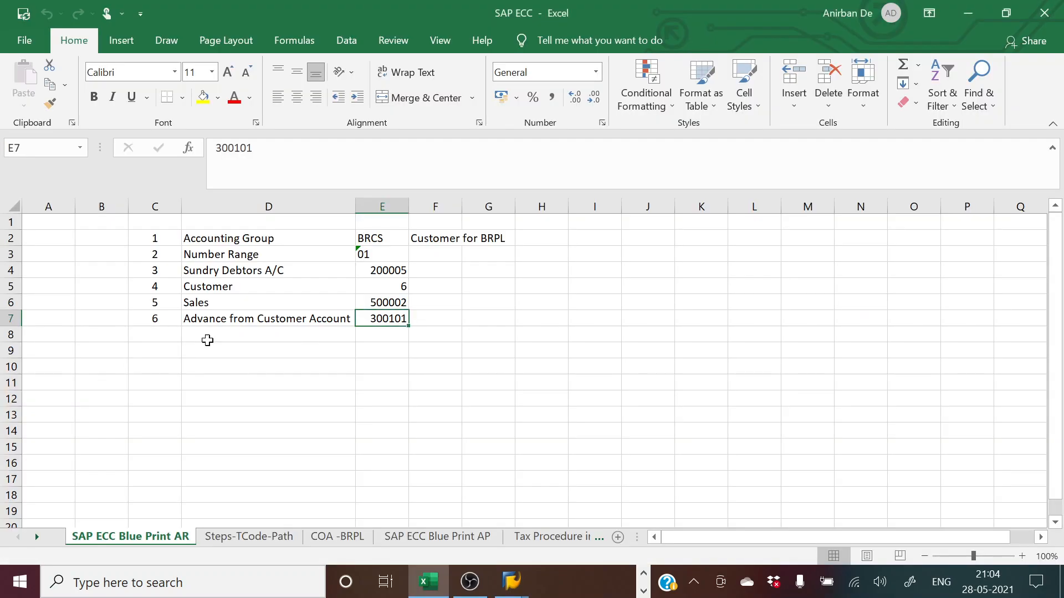
pyautogui.click(241, 537)
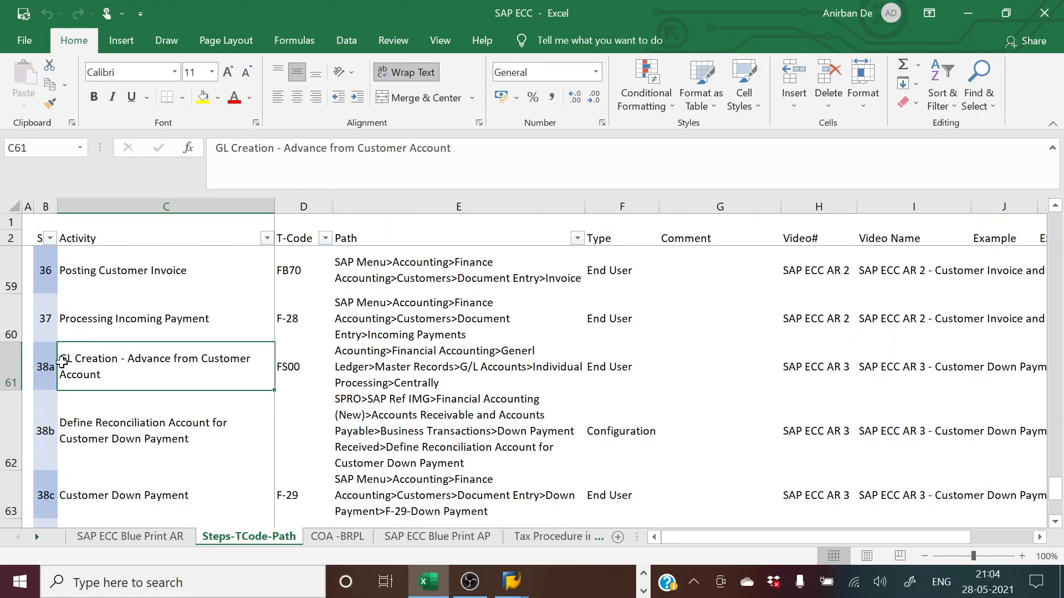
pyautogui.click(153, 422)
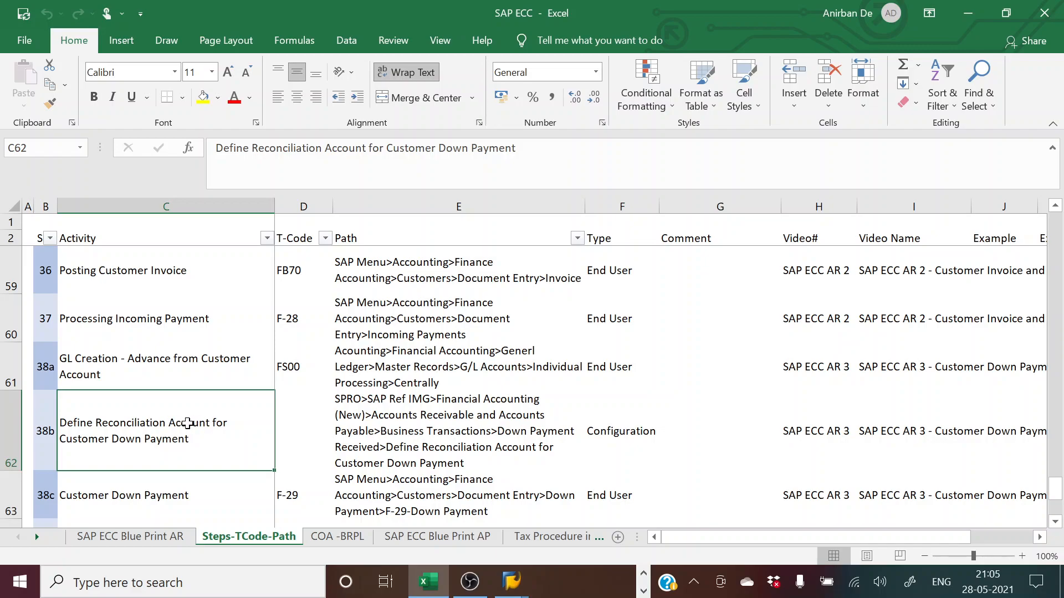
pyautogui.click(622, 436)
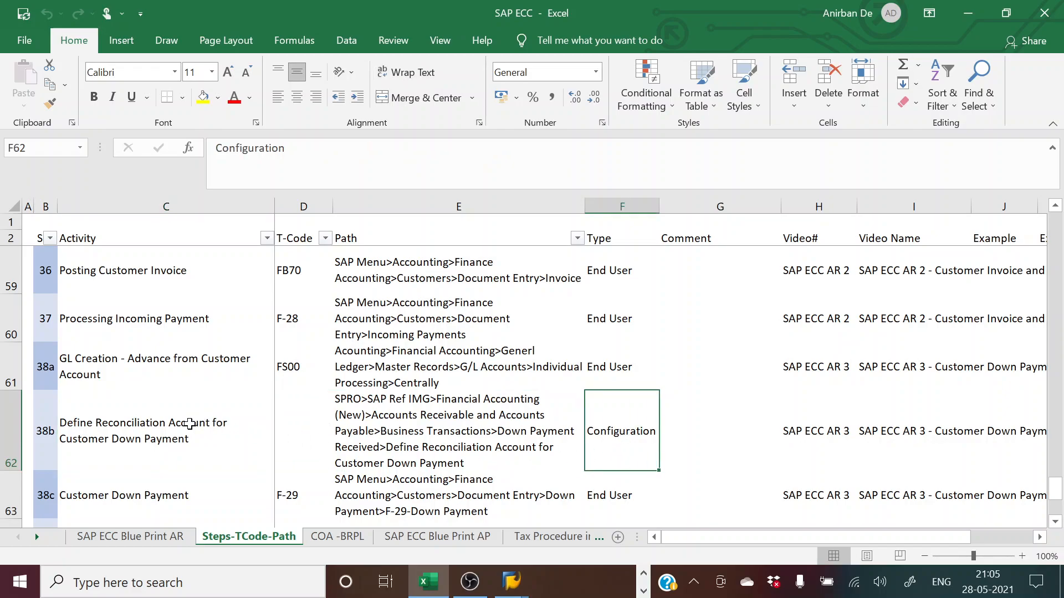
pyautogui.click(462, 429)
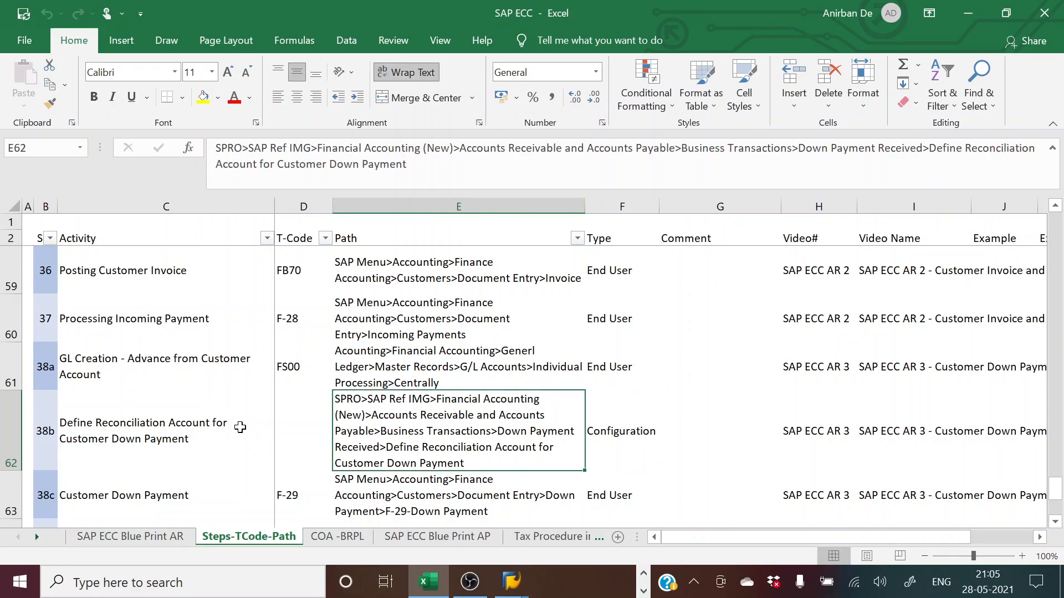
pyautogui.click(200, 426)
pyautogui.click(411, 425)
# Switch back to SAP, leave the G/L account display, run transaction SPRO and open the SAP Reference IMG.
pyautogui.hotkey('alt', 'Tab')
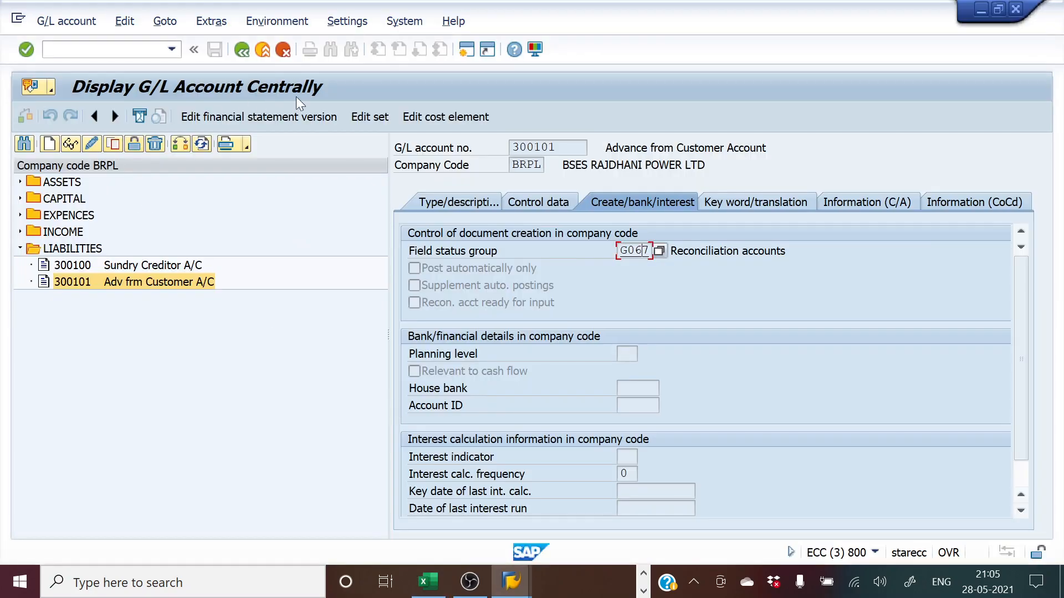
pyautogui.click(104, 51)
pyautogui.write('/n')
pyautogui.press('Return')
pyautogui.write('spro')
pyautogui.press('Return')
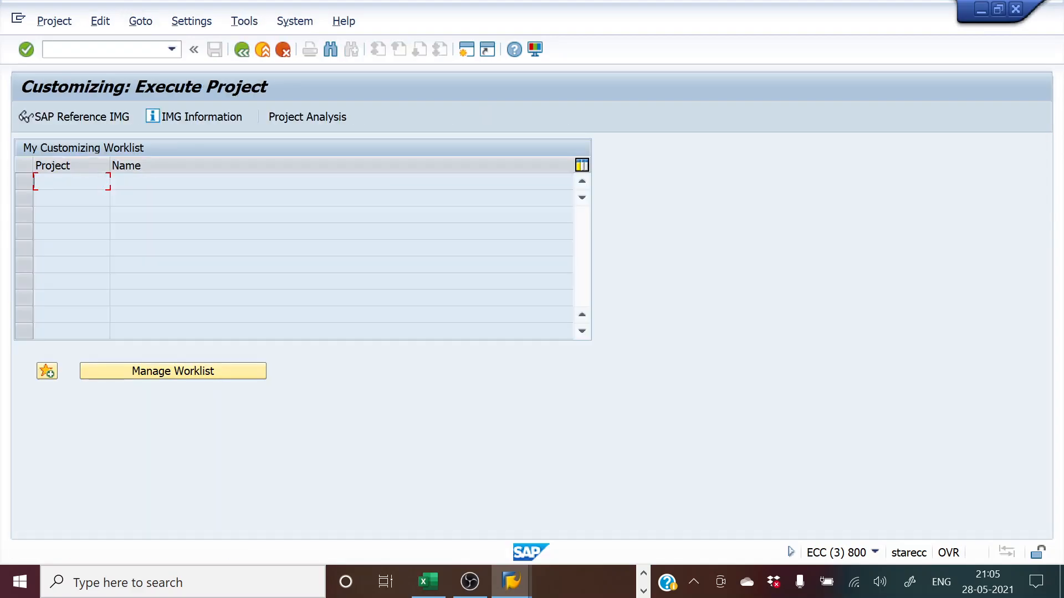
pyautogui.click(73, 118)
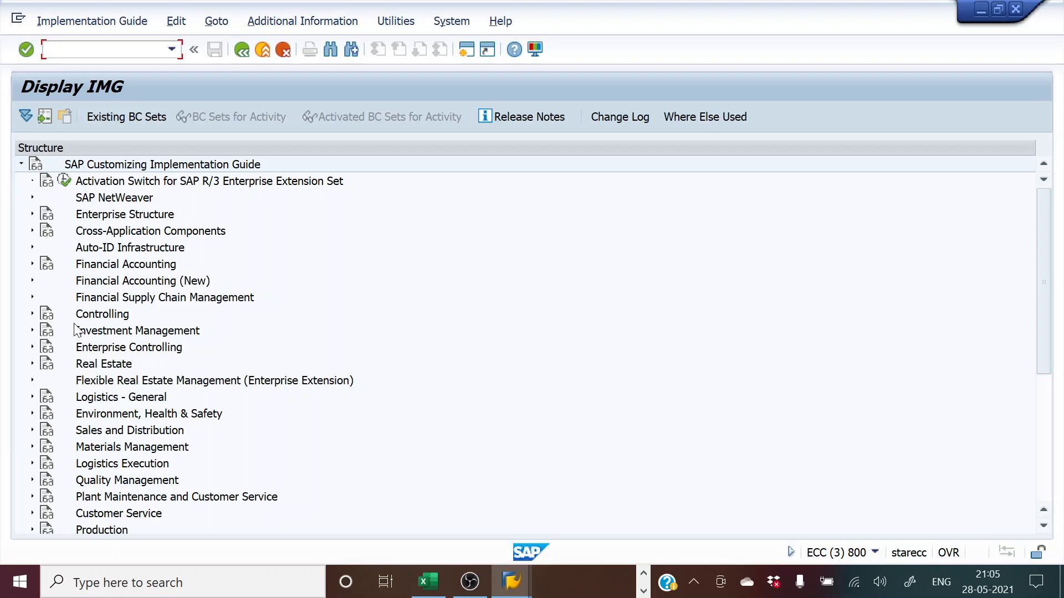
# Expand the IMG path Financial Accounting (New) > Accounts Receivable and Accounts Payable > Business Transactions > Down Payment Received.
pyautogui.click(32, 281)
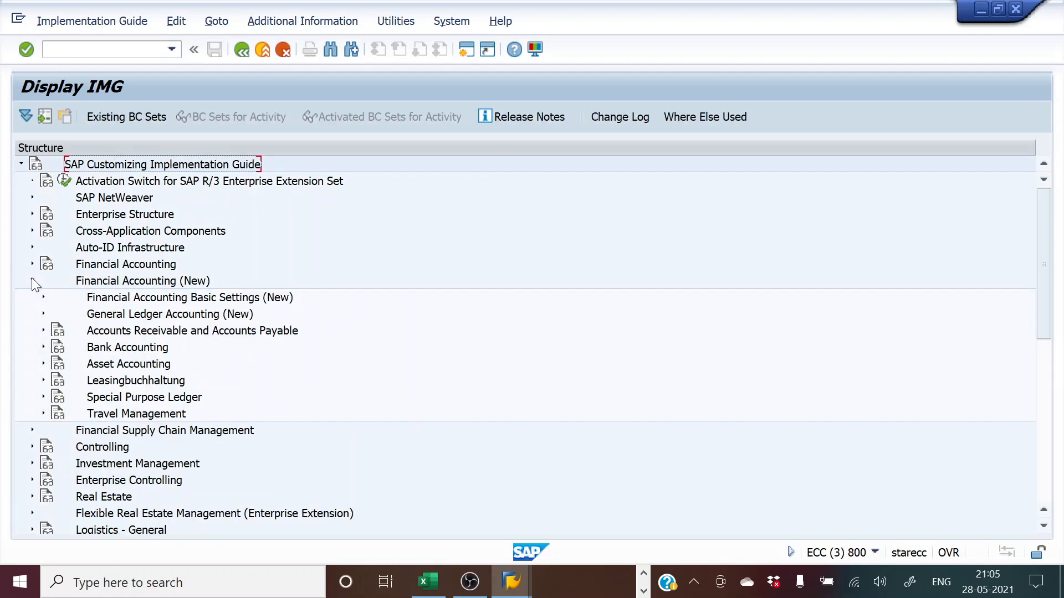
pyautogui.click(44, 331)
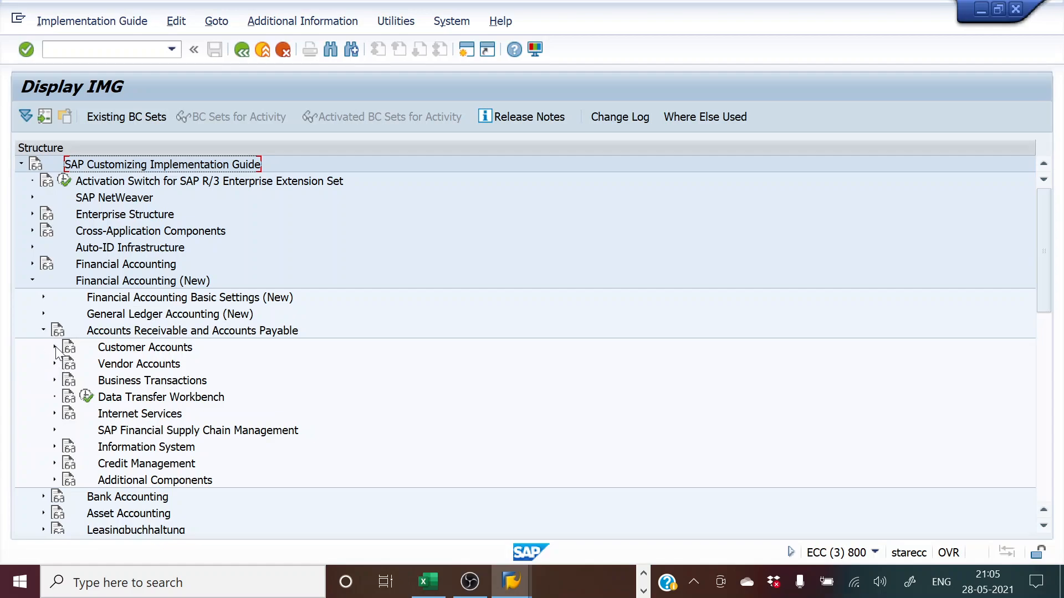
pyautogui.click(55, 348)
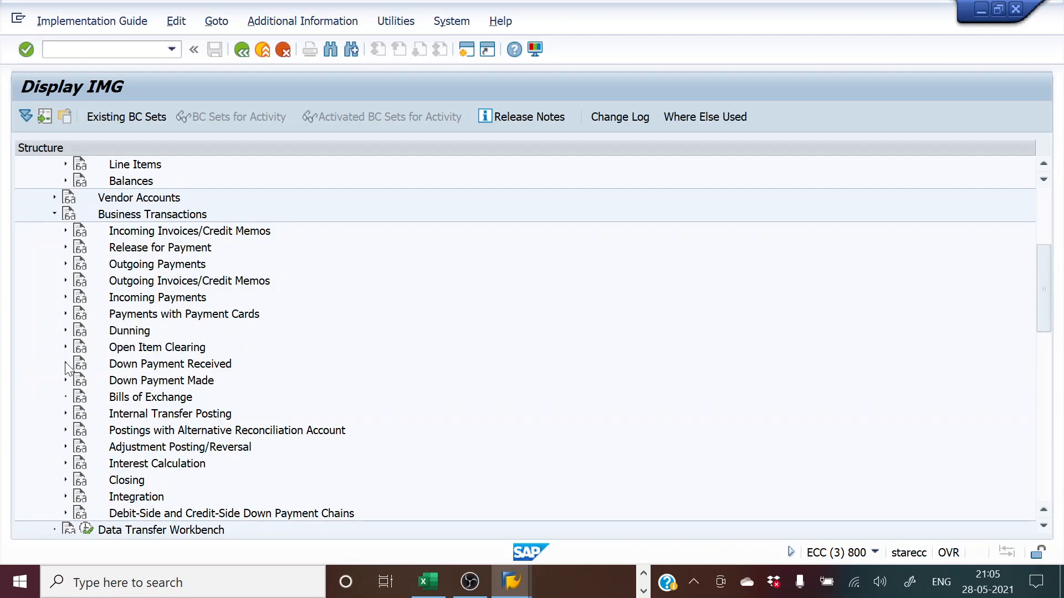
pyautogui.click(66, 363)
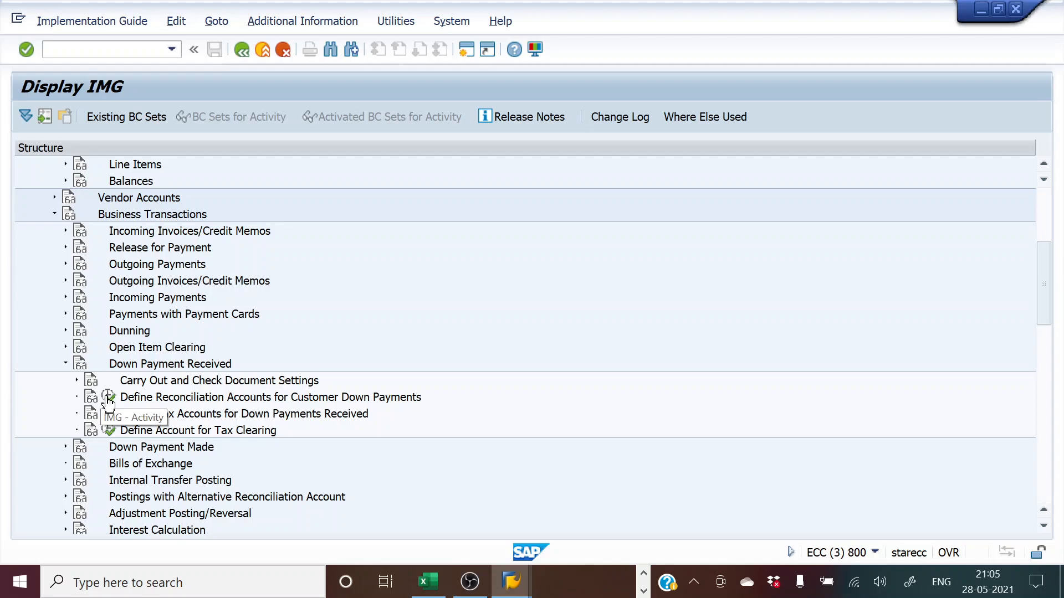
# Execute Define Reconciliation Accounts for Customer Down Payments and open special G/L indicator A (Down payment) for chart of accounts BRPL.
pyautogui.click(109, 398)
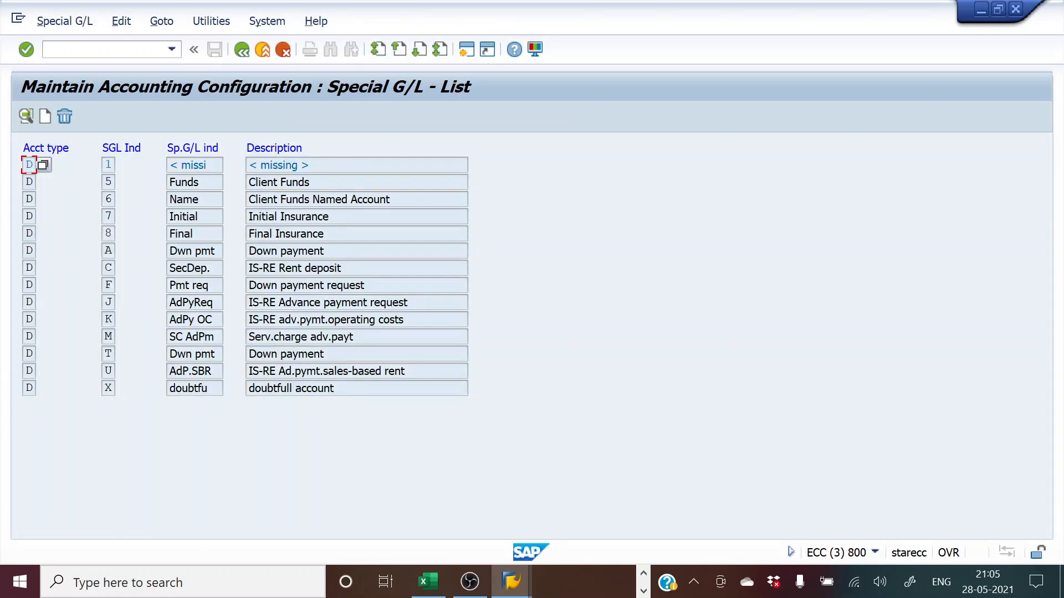
pyautogui.doubleClick(186, 251)
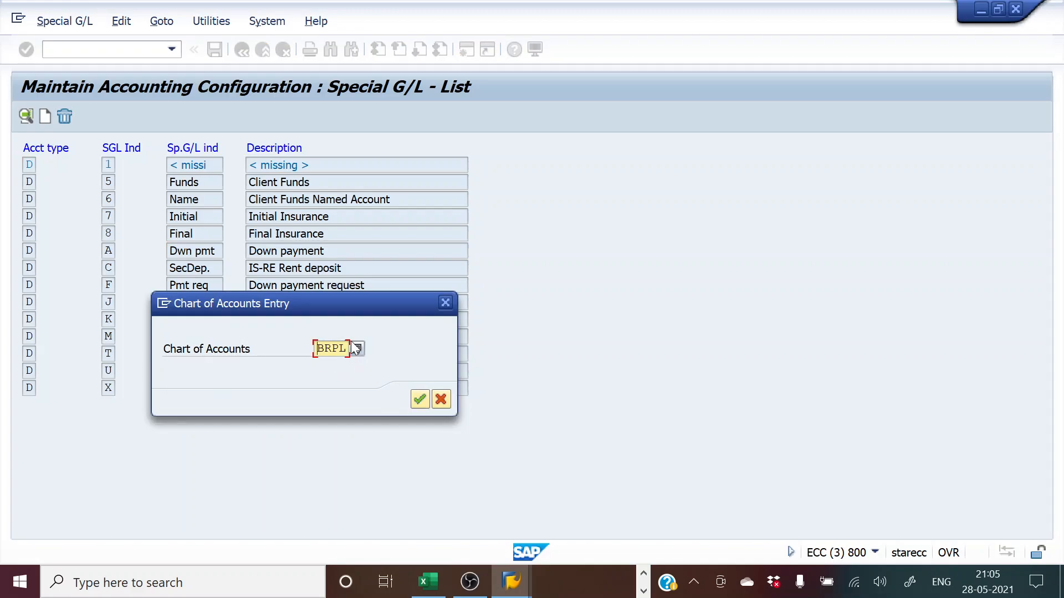
pyautogui.click(417, 400)
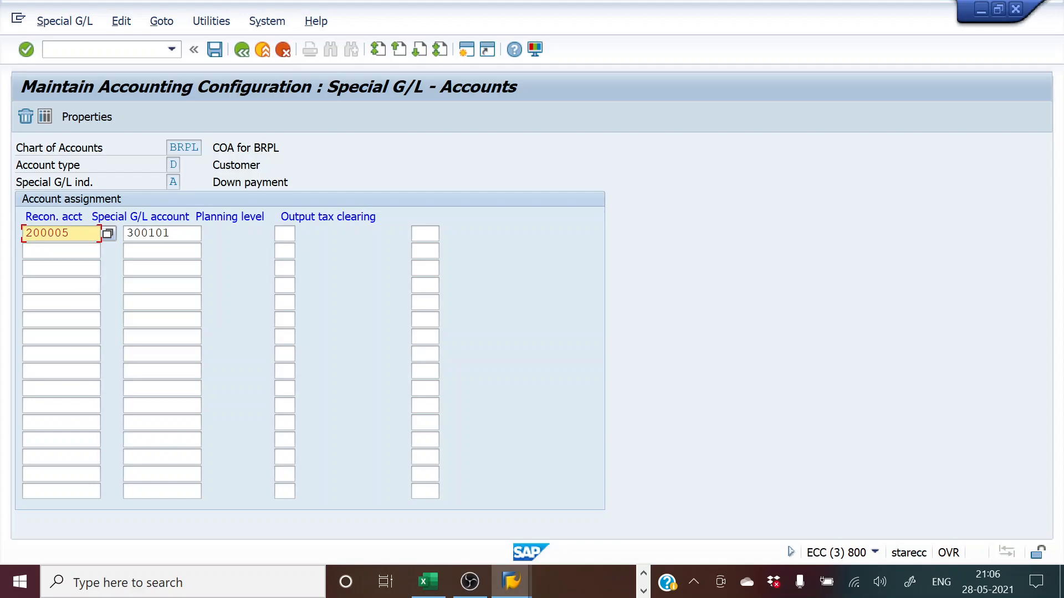
# Compare the special G/L account assignment with the Sundry Debtors and Advance from Customer accounts on Excel's SAP ECC Blue Print AR sheet.
pyautogui.hotkey('alt', 'Tab')
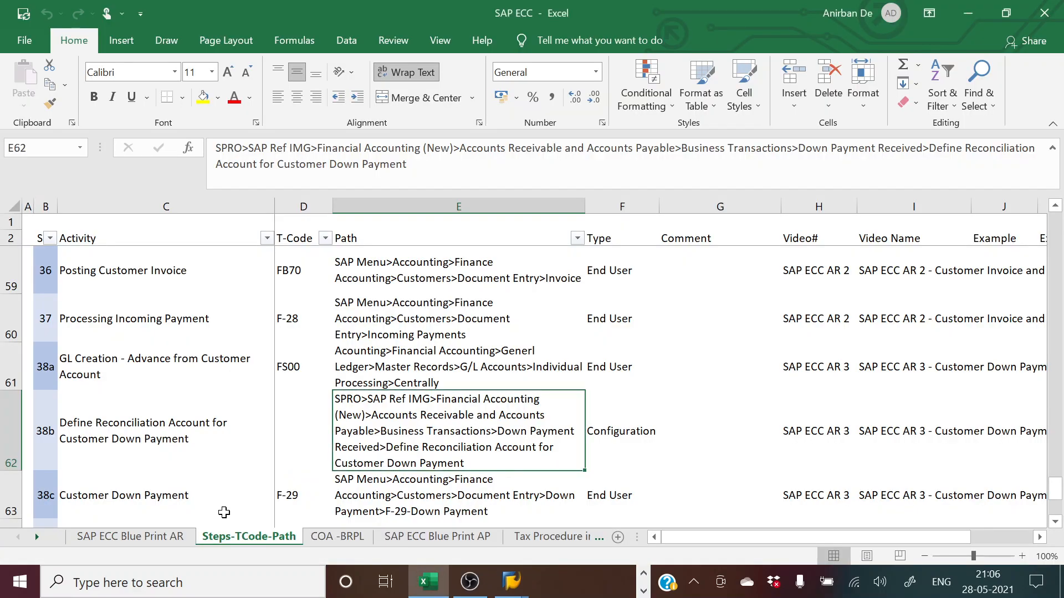
pyautogui.click(414, 537)
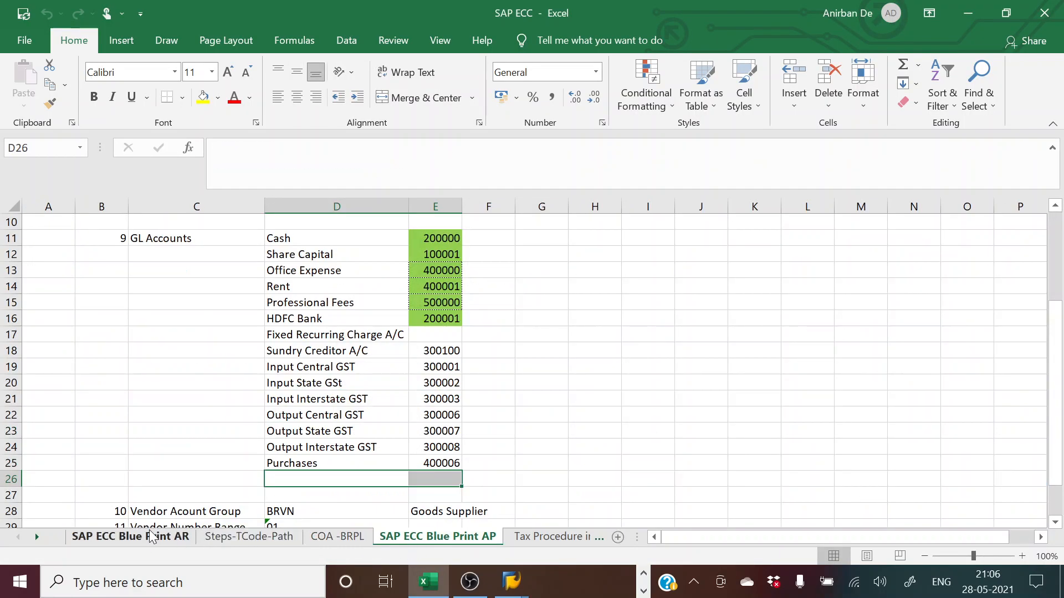
pyautogui.click(151, 537)
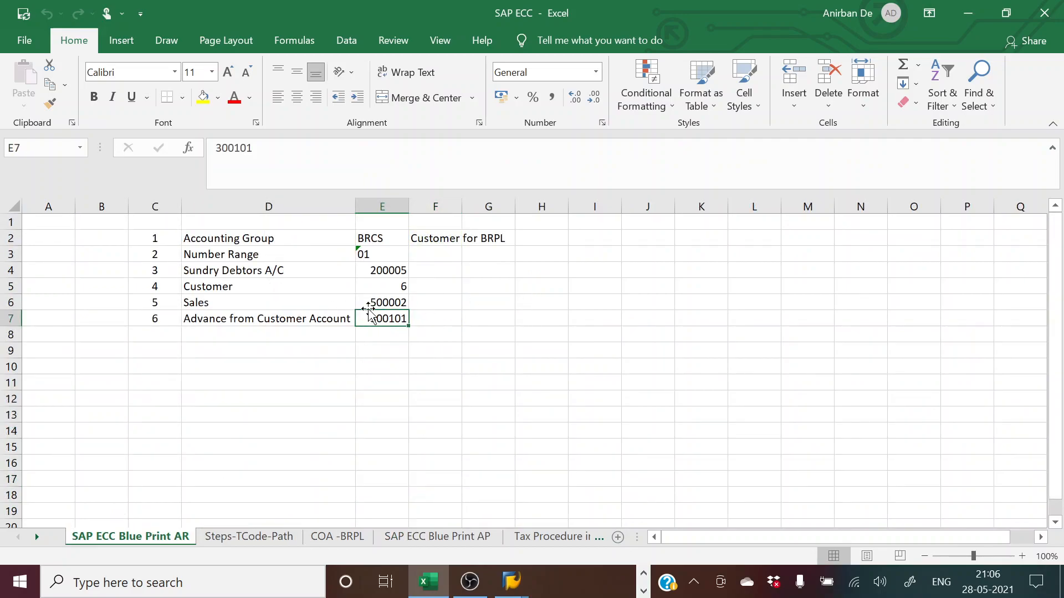
pyautogui.click(368, 272)
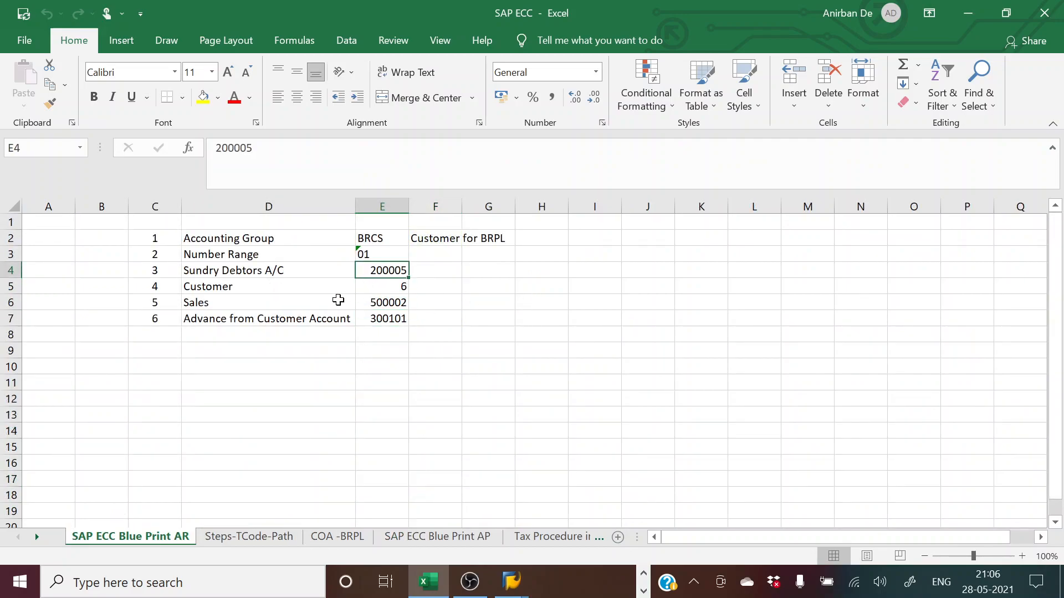
pyautogui.hotkey('alt', 'Tab')
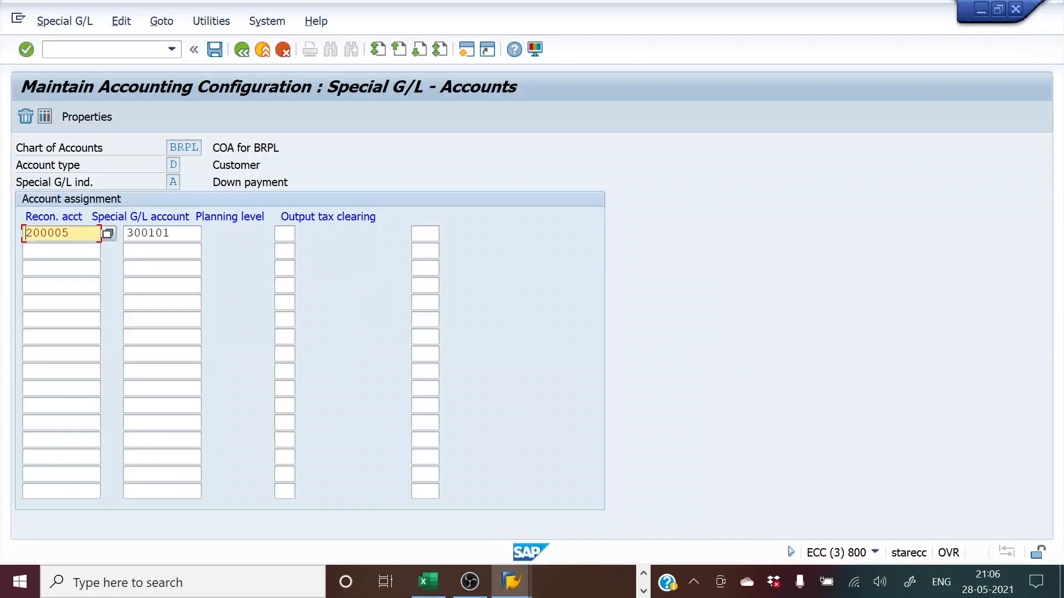
pyautogui.hotkey('alt', 'Tab')
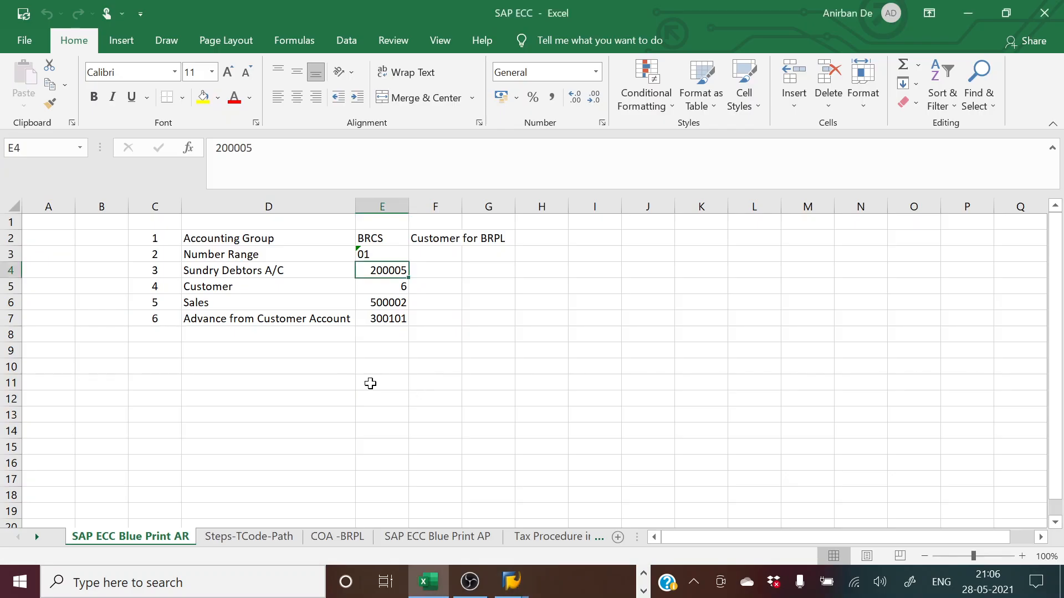
pyautogui.click(224, 316)
pyautogui.hotkey('alt', 'Tab')
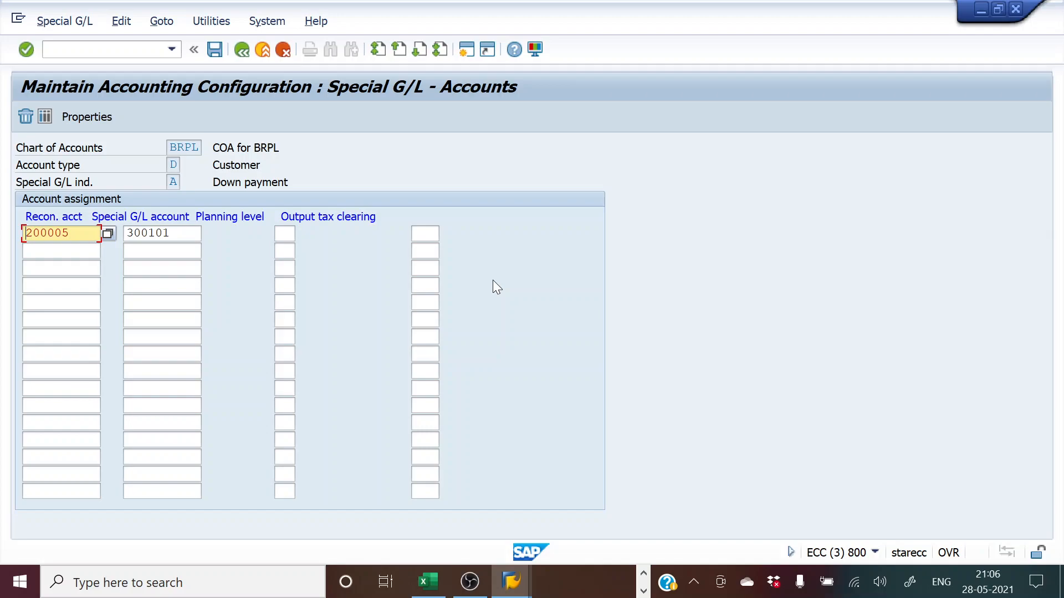
# Leave the special G/L configuration and end the transaction to return to SAP Easy Access.
pyautogui.click(245, 52)
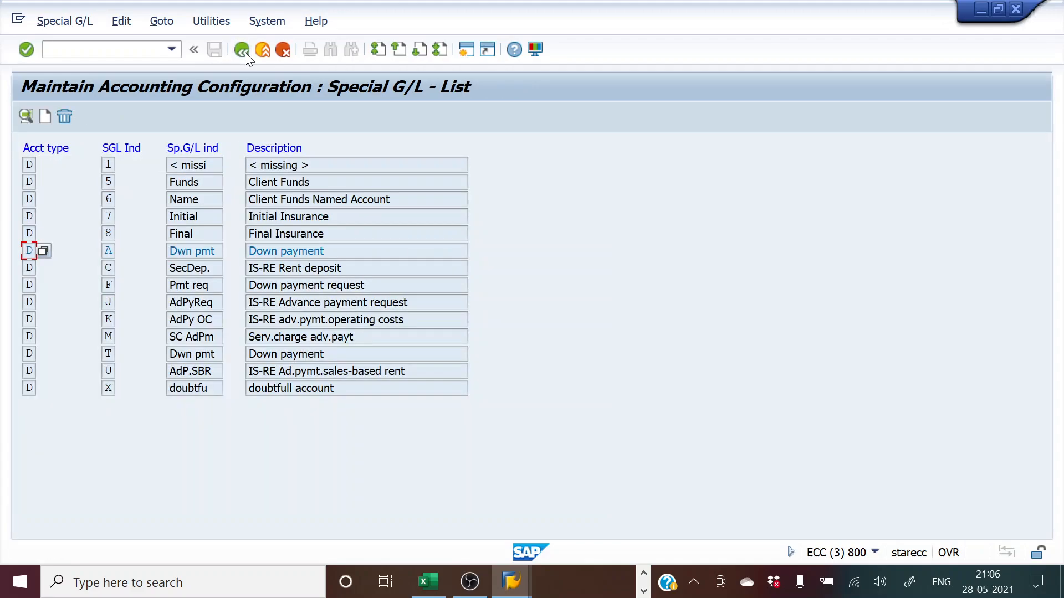
pyautogui.write('/n')
pyautogui.press('Return')
# Switch to the Excel workbook and examine the activities following step 38b on the Steps-TCode-Path sheet.
pyautogui.hotkey('alt', 'Tab')
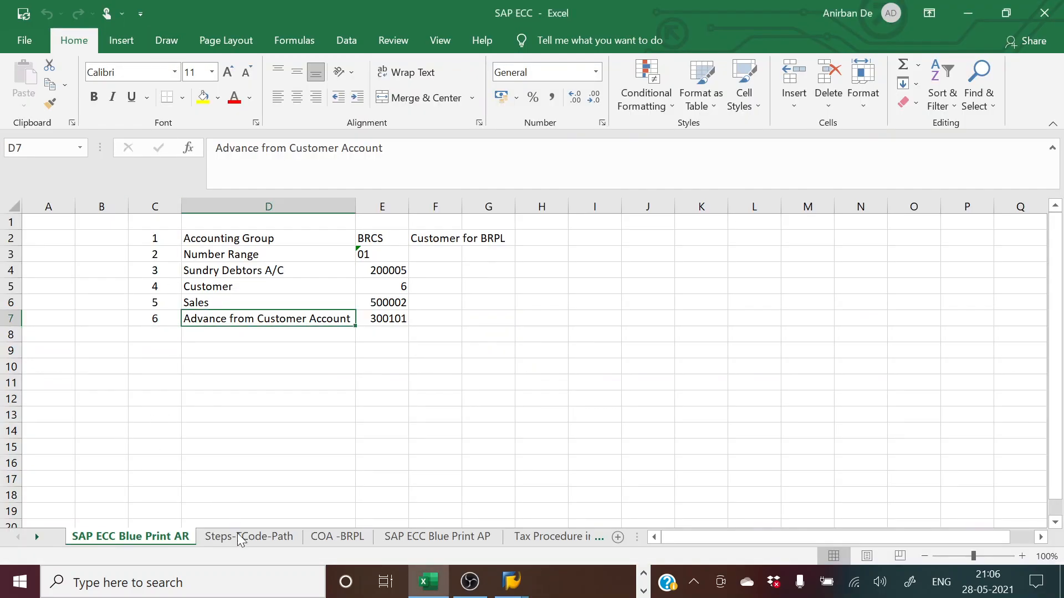
pyautogui.click(239, 537)
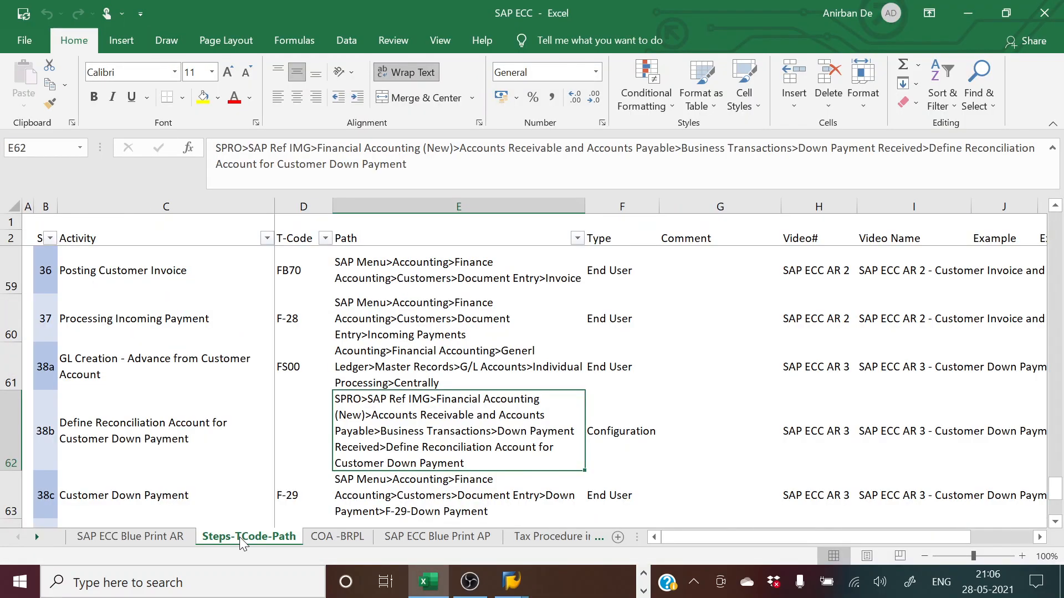
pyautogui.scroll(-1, 189, 458)
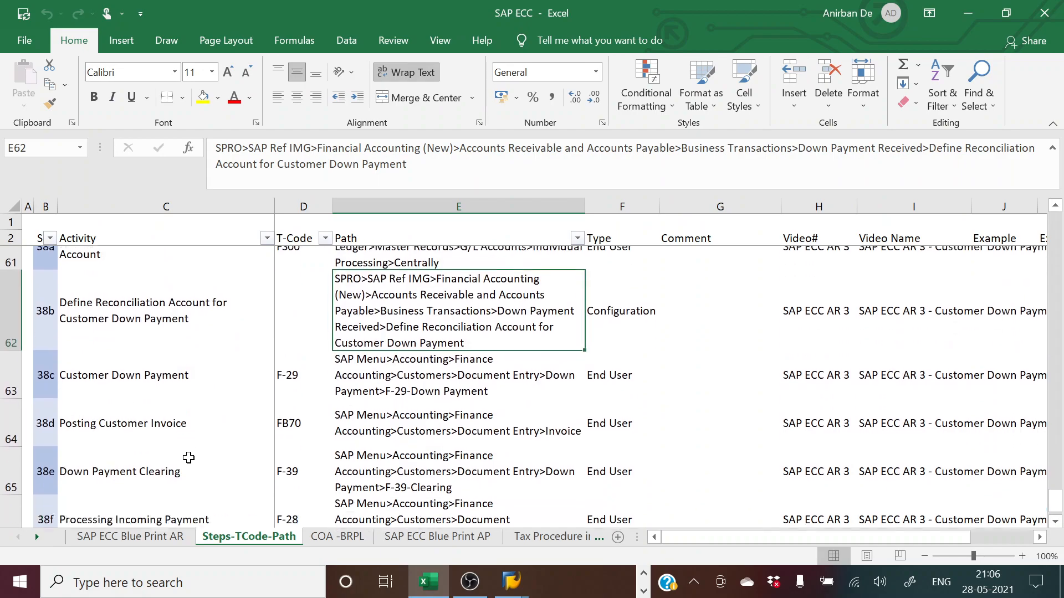
# Review the Customer Down Payment activity (38c) with its transaction code and copy its menu path.
pyautogui.click(165, 356)
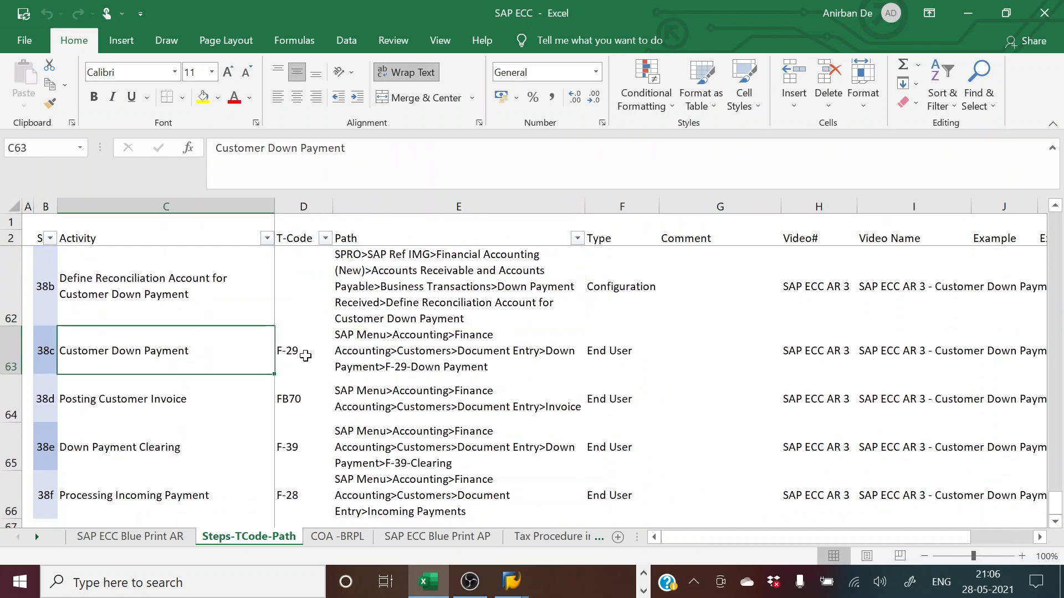
pyautogui.click(393, 353)
pyautogui.click(285, 353)
pyautogui.click(419, 364)
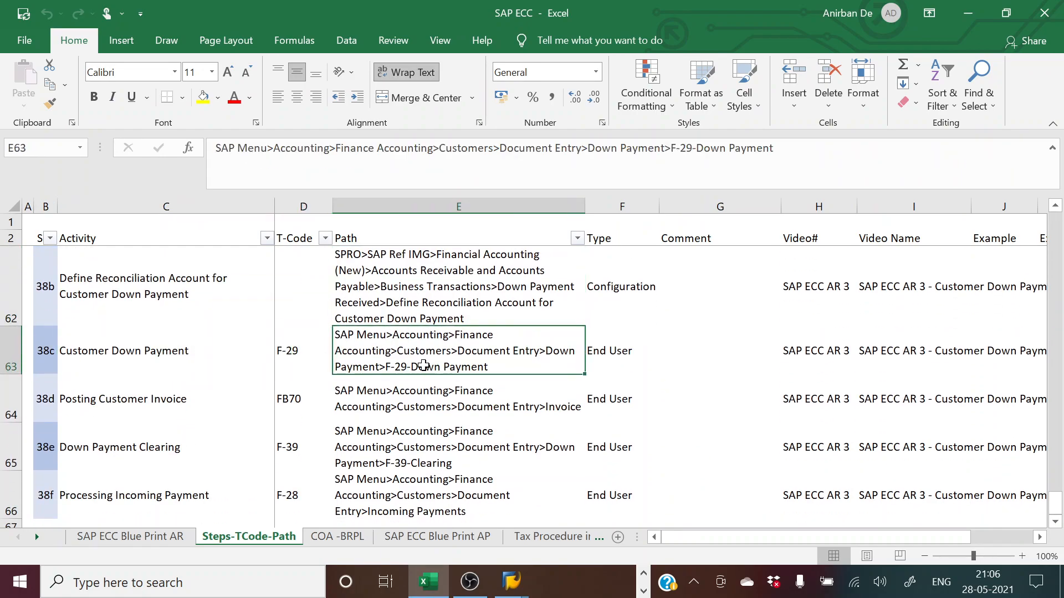
pyautogui.hotkey('ctrl', 'c')
# Switch to SAP Easy Access and open F-29 - Down Payment under Accounting, Financial Accounting, Customers, Document Entry, Down Payment.
pyautogui.hotkey('alt', 'Tab')
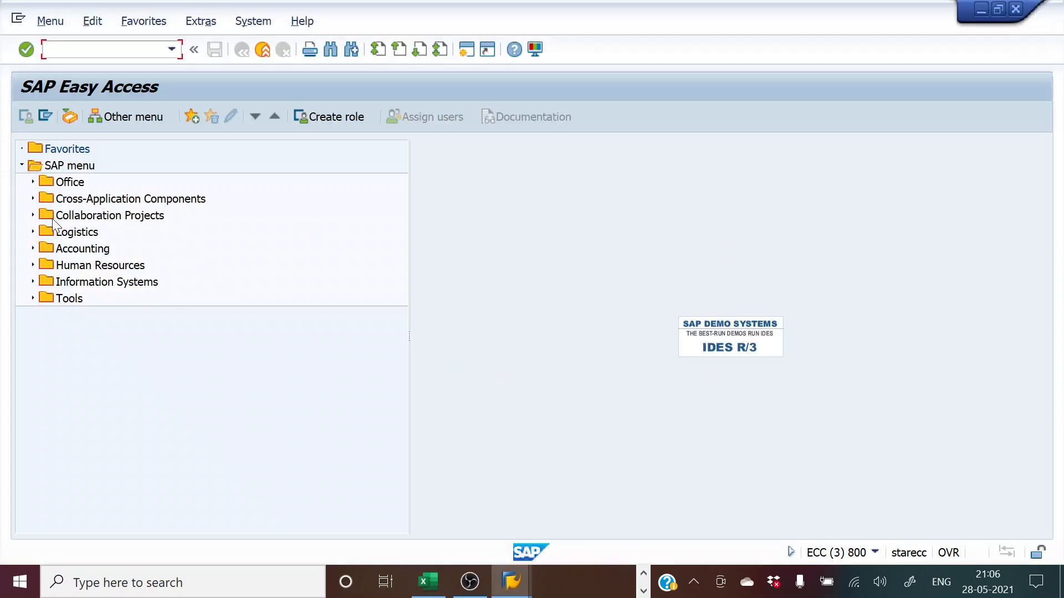
pyautogui.click(33, 248)
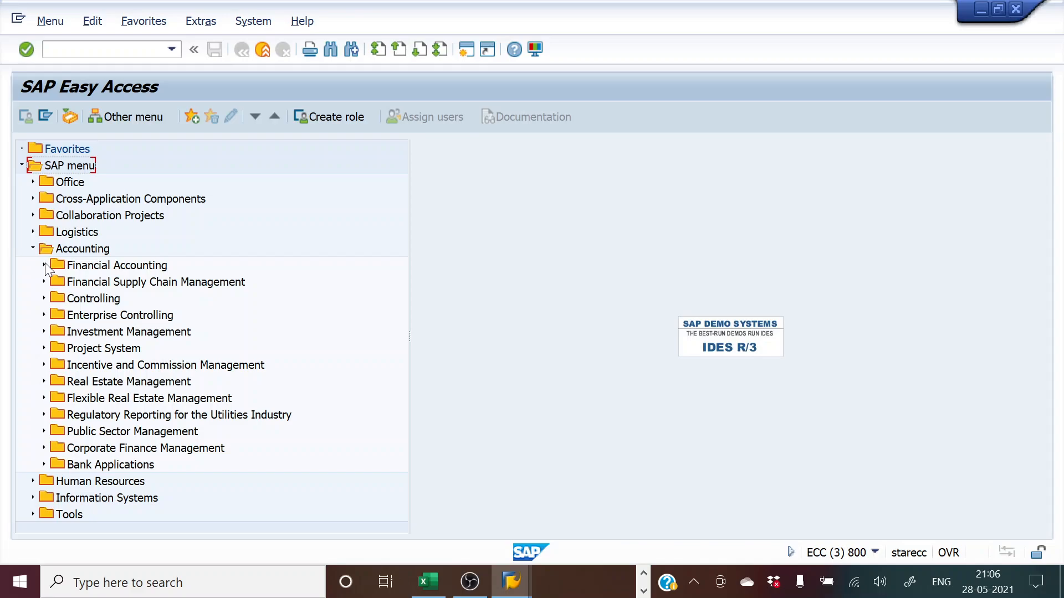
pyautogui.click(44, 265)
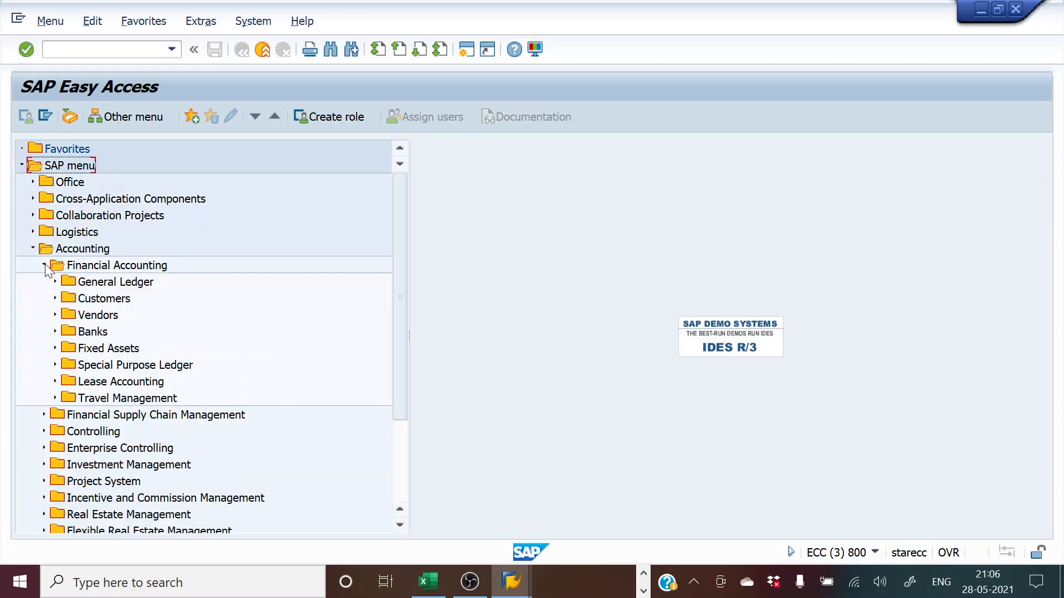
pyautogui.click(56, 298)
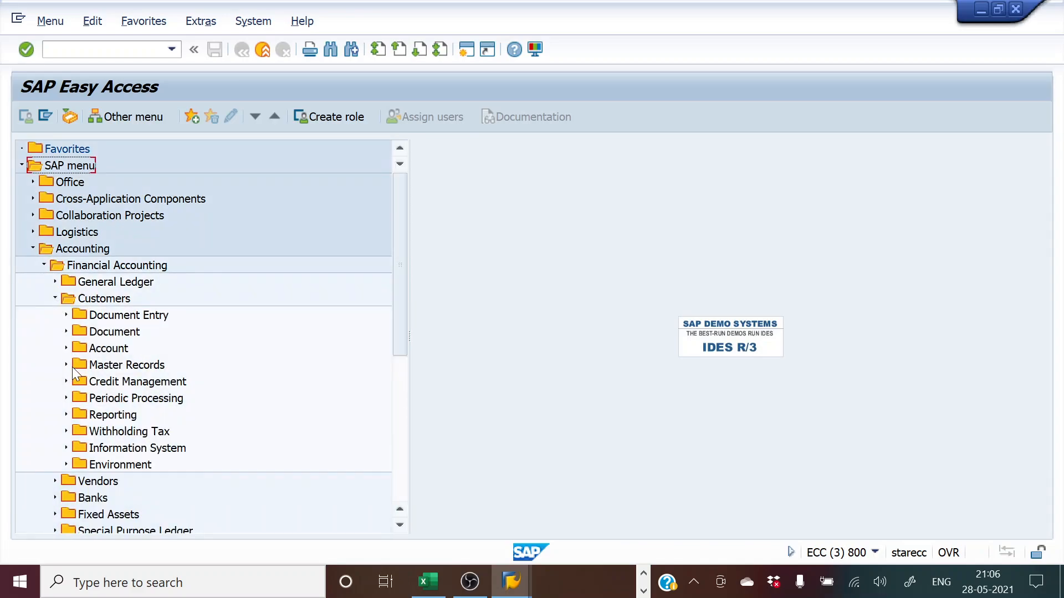
pyautogui.click(66, 315)
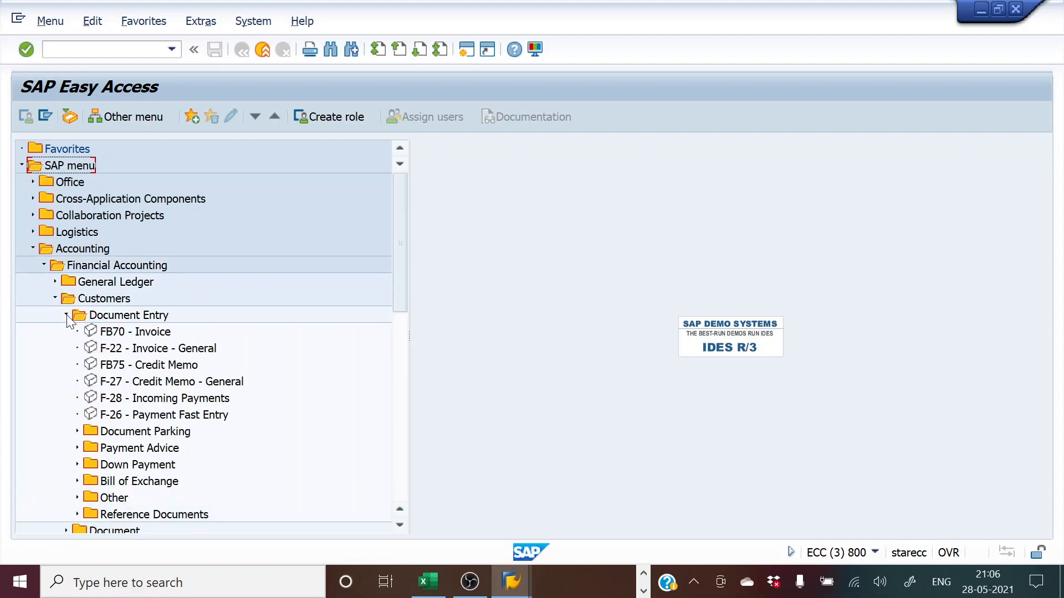
pyautogui.click(77, 464)
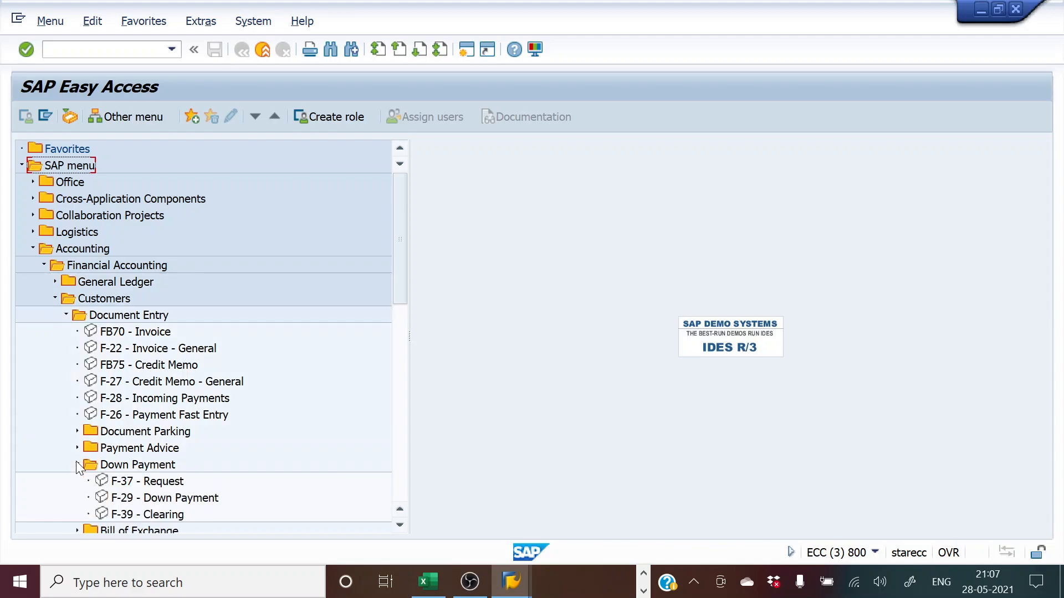
pyautogui.doubleClick(161, 500)
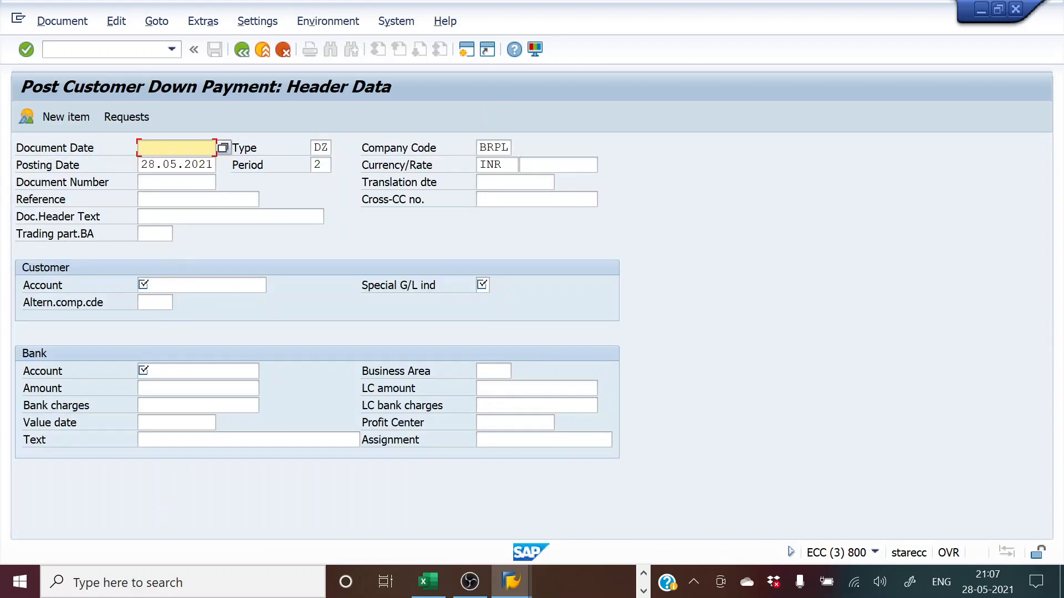
# Set the document date to 28.05.2021, matching the posting date, and enter the header text "Downpayment from Customer".
pyautogui.press('Tab')
pyautogui.hotkey('ctrl', 'c')
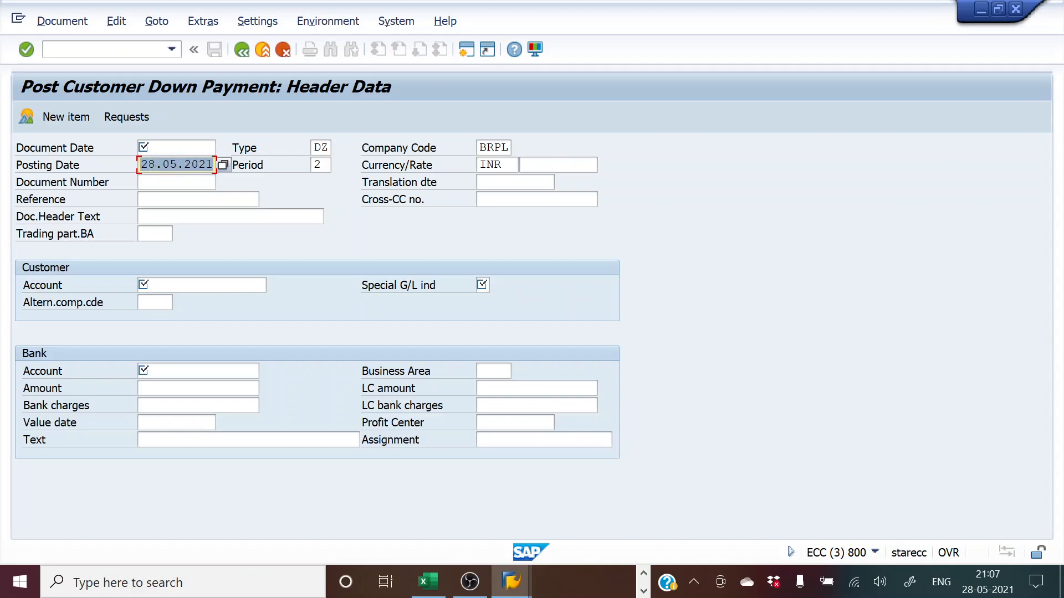
pyautogui.press('Right')
pyautogui.press('Up')
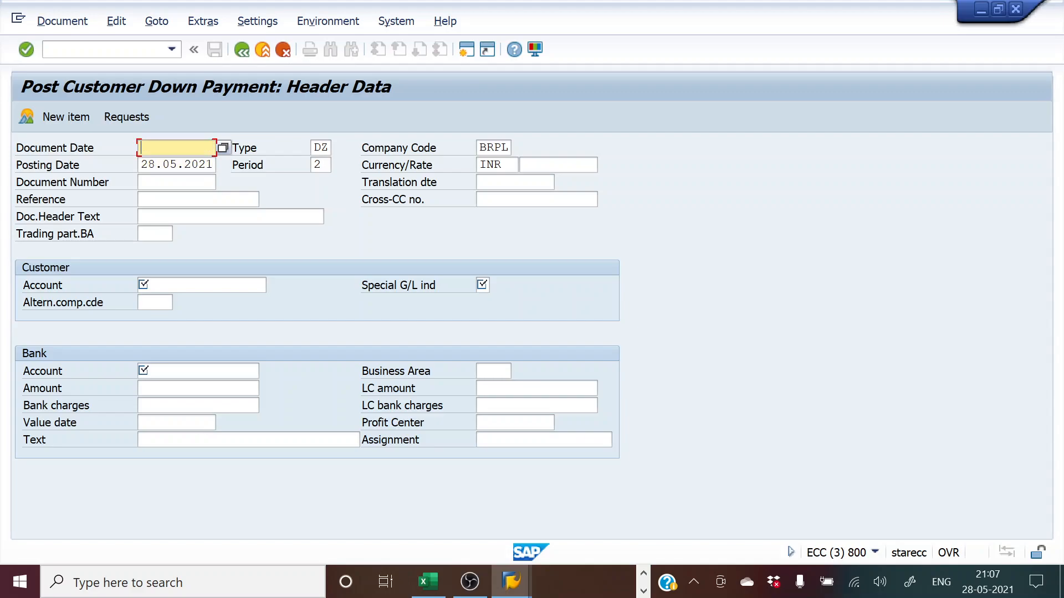
pyautogui.hotkey('ctrl', 'v')
pyautogui.click(188, 217)
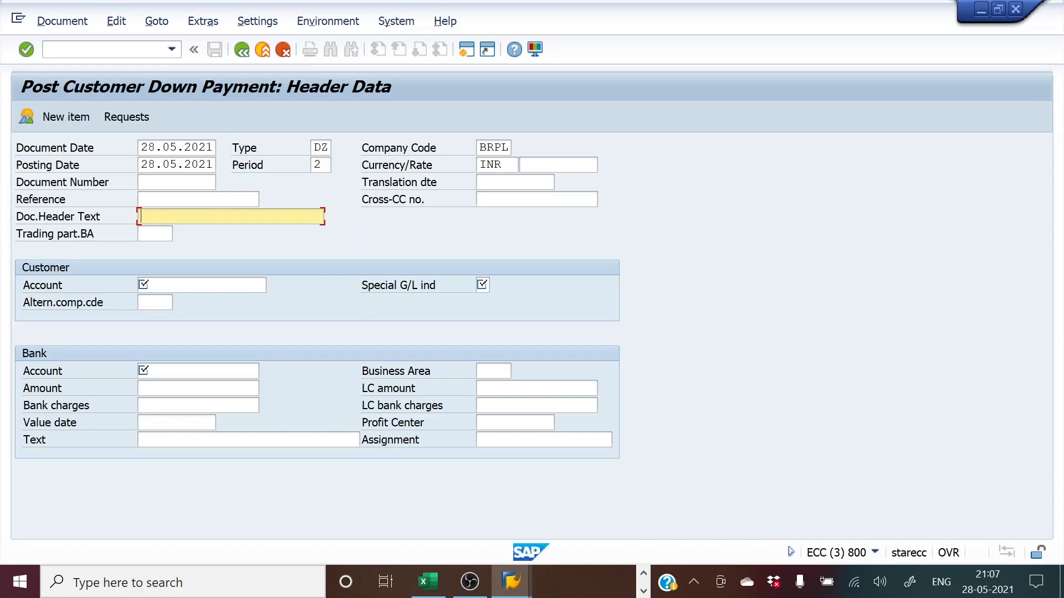
pyautogui.write('D')
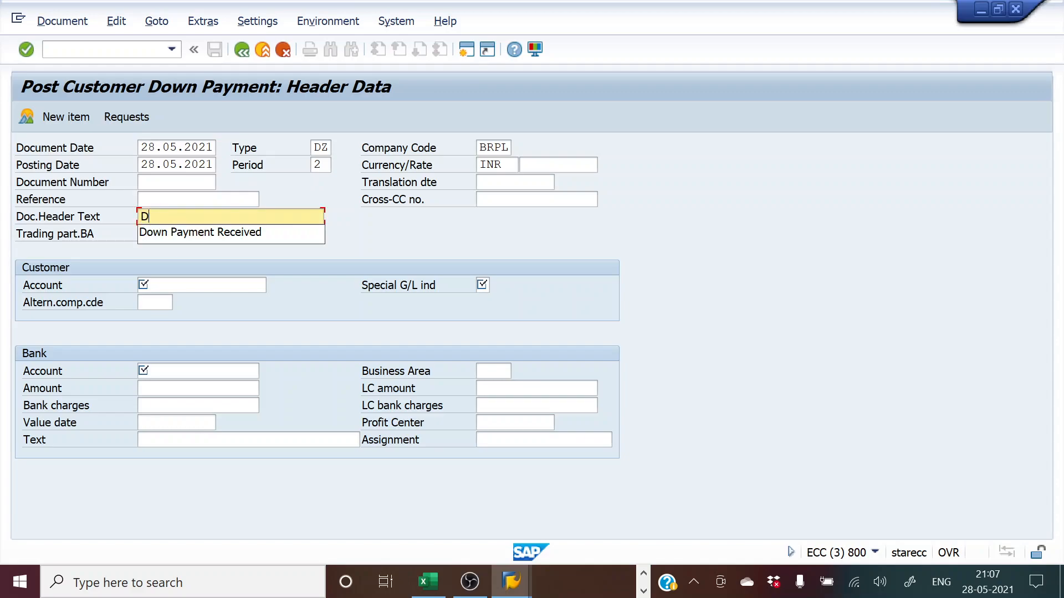
pyautogui.write('ownpaymen')
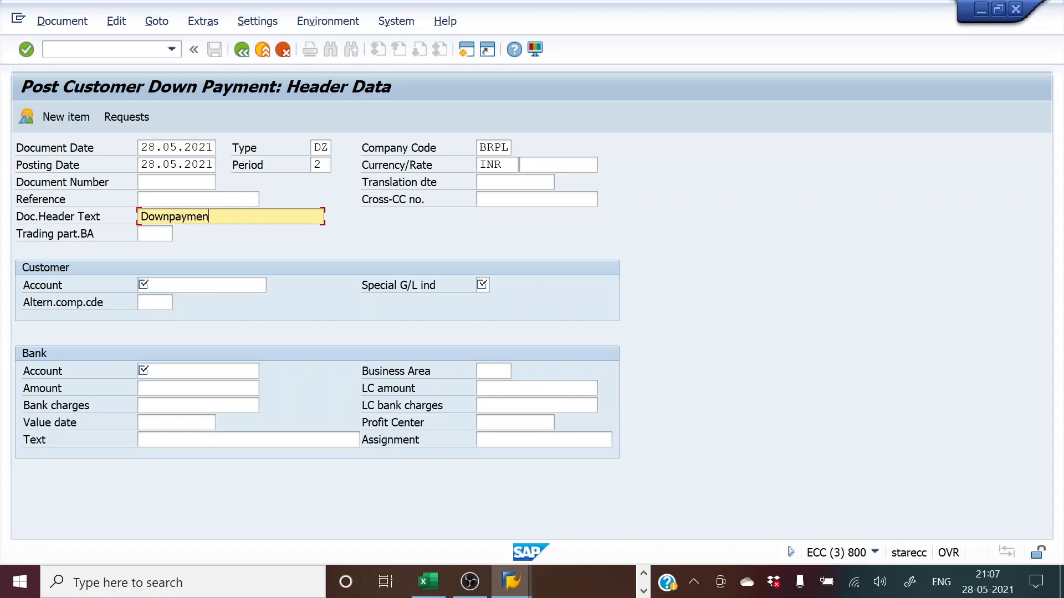
pyautogui.write('t from Customer')
# Look up the BRPL customers and select DEF & Co as the customer account for the down payment.
pyautogui.click(255, 285)
pyautogui.click(273, 286)
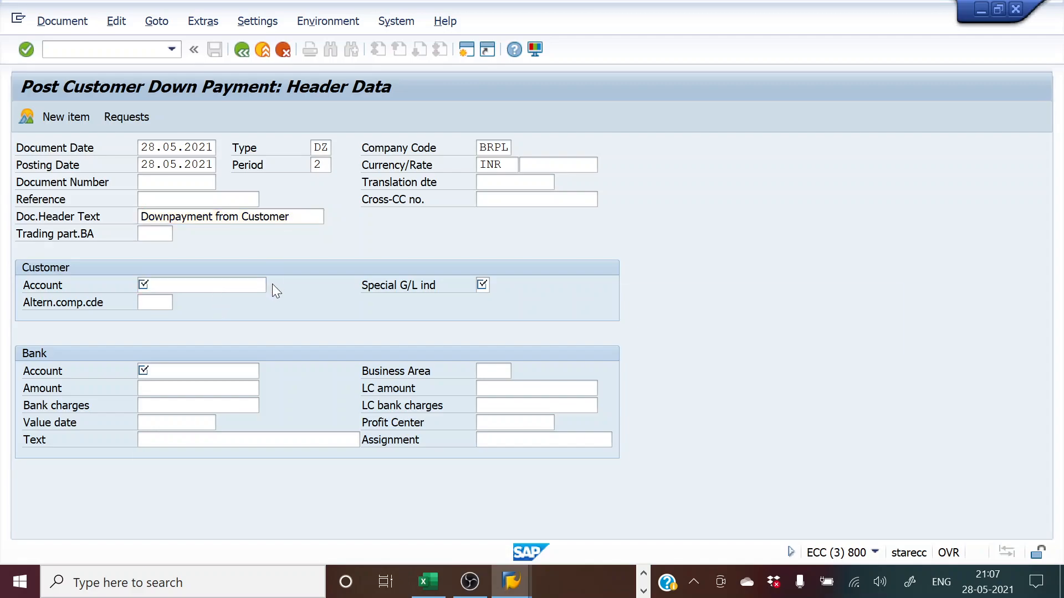
pyautogui.press('Return')
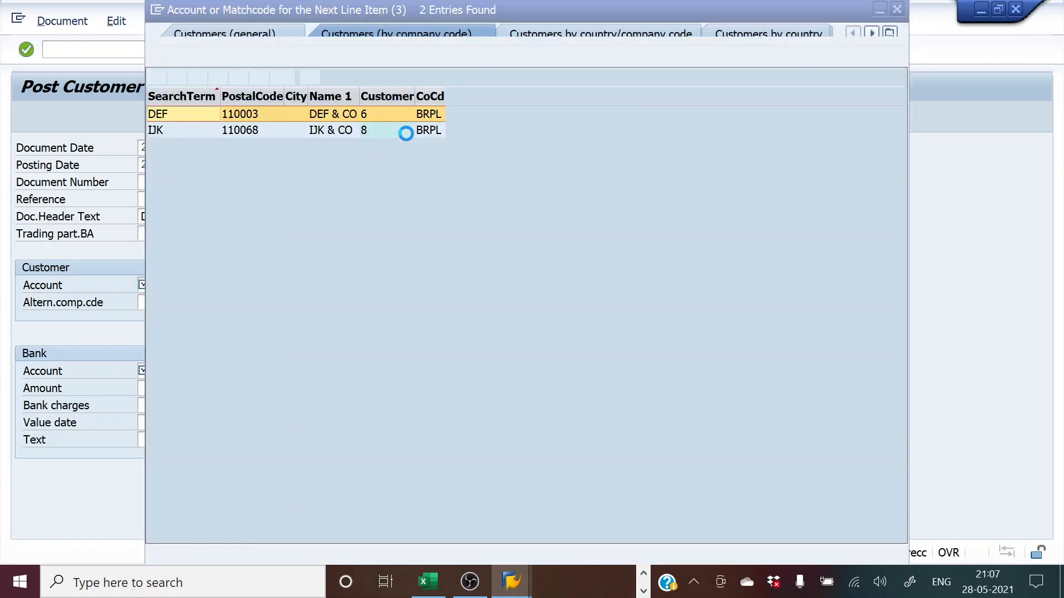
pyautogui.doubleClick(331, 112)
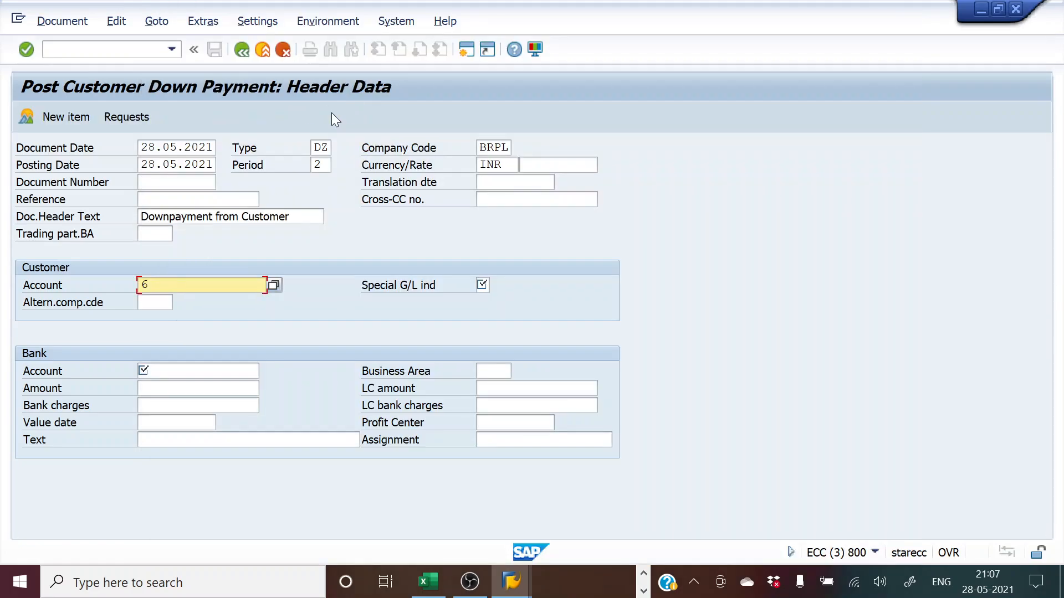
# Select the Cash Account as the bank G/L account and set the amount to 75000.
pyautogui.click(188, 371)
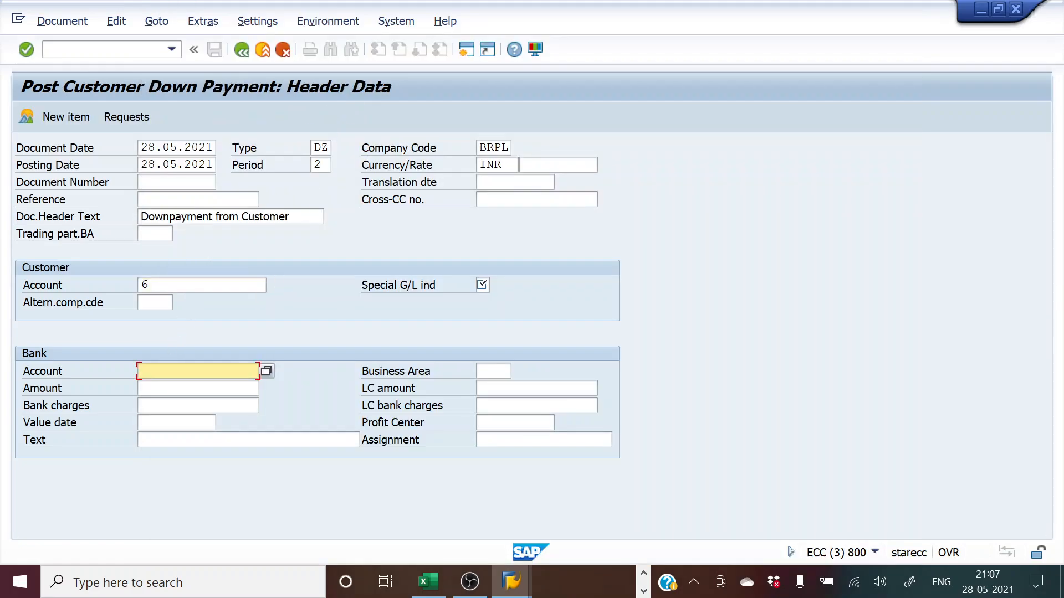
pyautogui.click(266, 372)
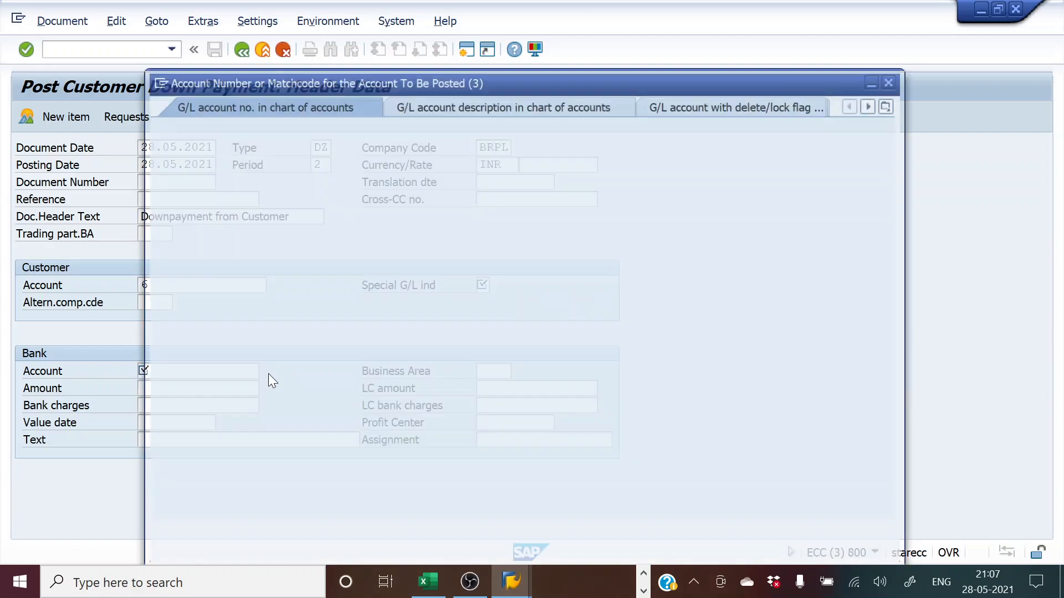
pyautogui.press('Return')
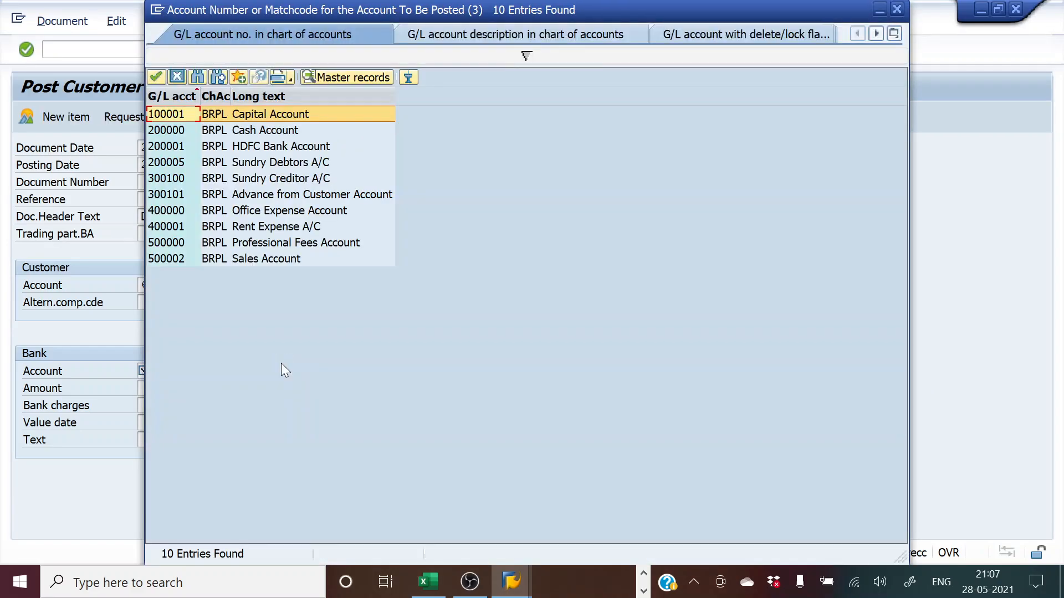
pyautogui.doubleClick(247, 129)
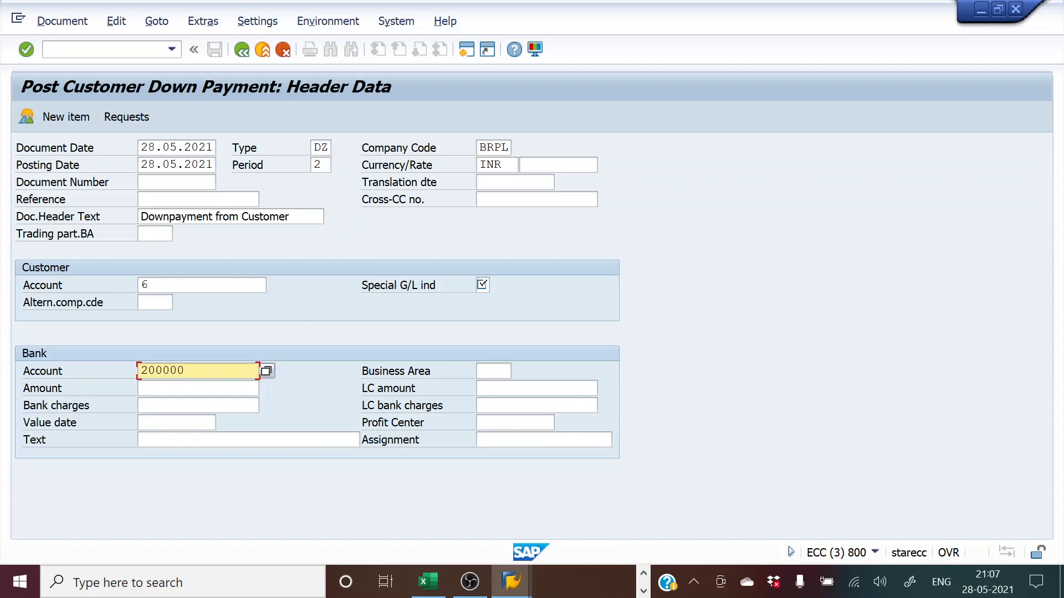
pyautogui.click(188, 389)
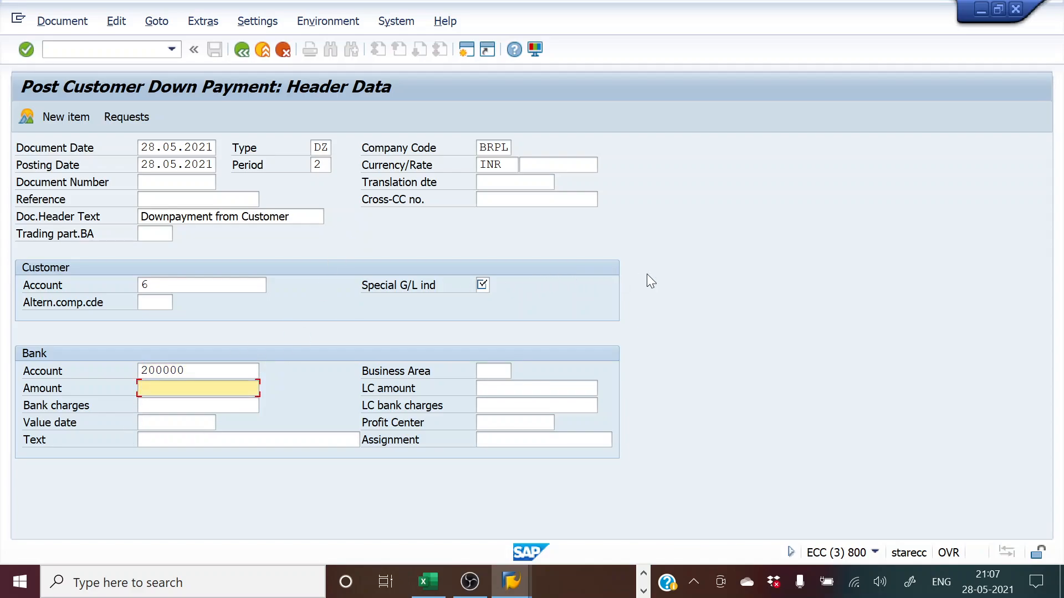
pyautogui.write('75000')
# Set the customer's special G/L indicator to A (Down payment) and continue to the customer item.
pyautogui.click(482, 285)
pyautogui.click(495, 286)
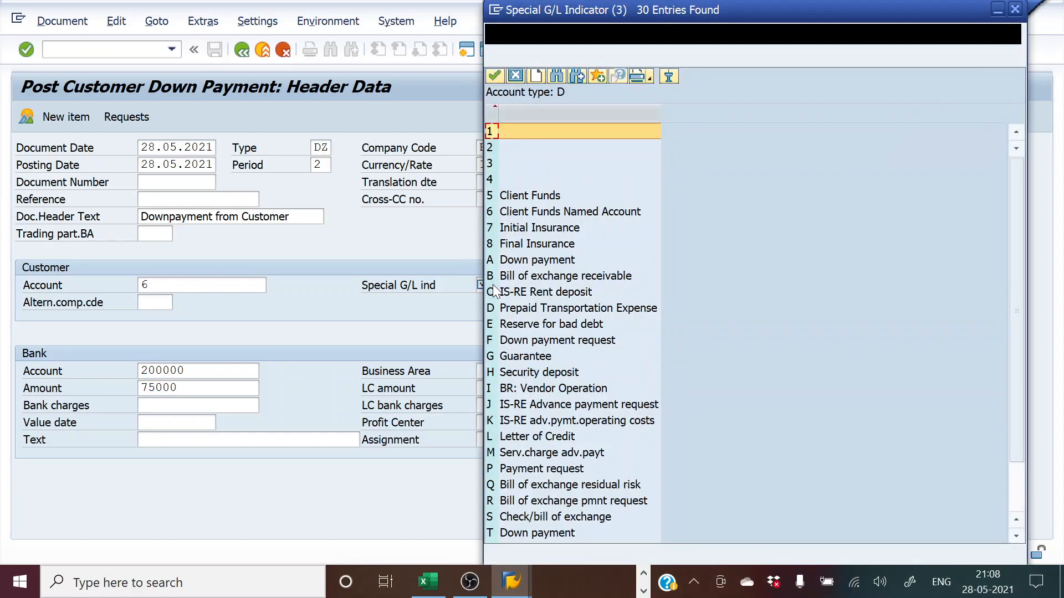
pyautogui.doubleClick(509, 260)
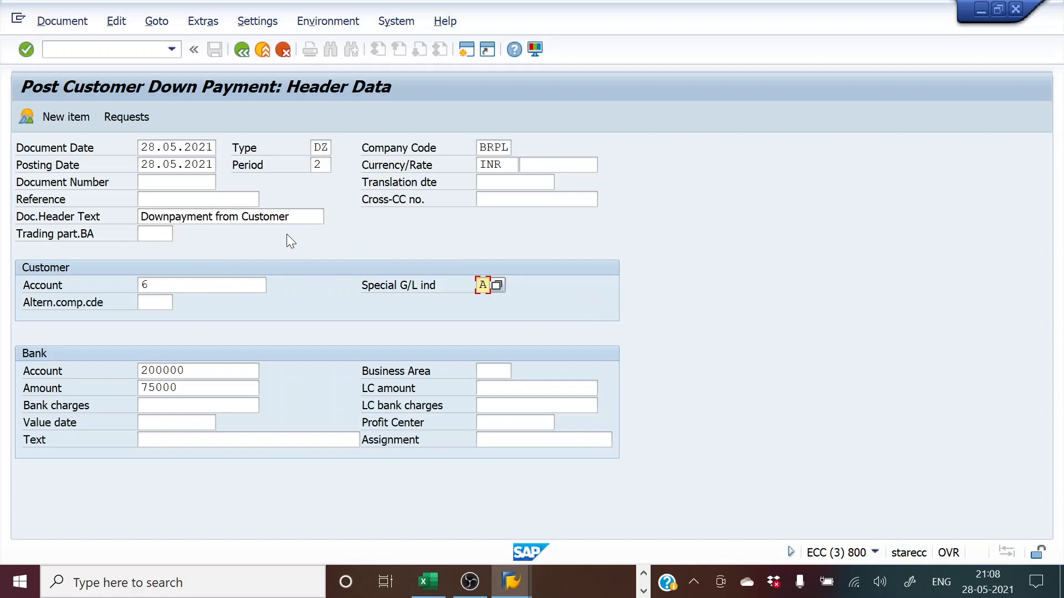
pyautogui.press('Return')
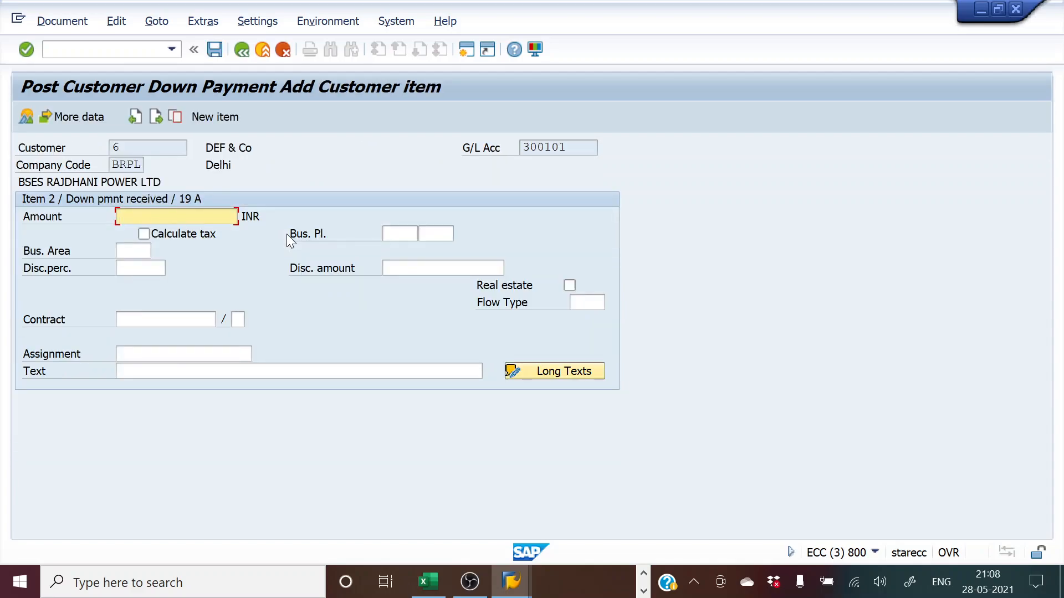
# Set the customer item's amount to * and its text to "Down Payment Received from Customer", and confirm the item.
pyautogui.write('*')
pyautogui.click(166, 371)
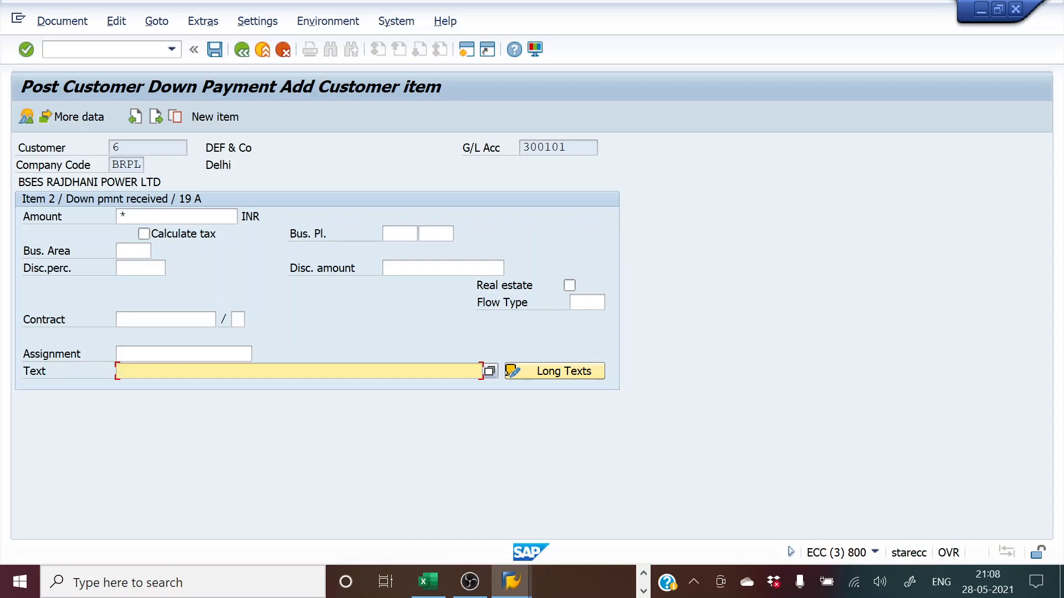
pyautogui.hotkey('ctrl', 'v')
pyautogui.press('BackSpace')
pyautogui.press('BackSpace')
pyautogui.press('BackSpace')
pyautogui.press('BackSpace')
pyautogui.press('BackSpace')
pyautogui.press('BackSpace')
pyautogui.press('BackSpace')
pyautogui.press('BackSpace')
pyautogui.press('BackSpace')
pyautogui.press('BackSpace')
pyautogui.write('Down Pa')
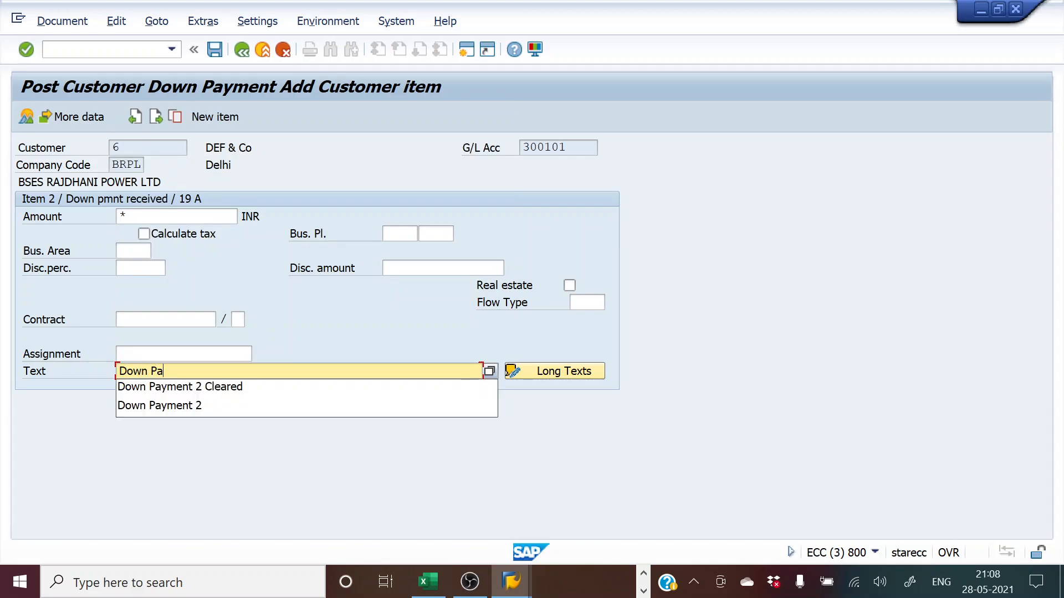
pyautogui.write('yment Received fro,')
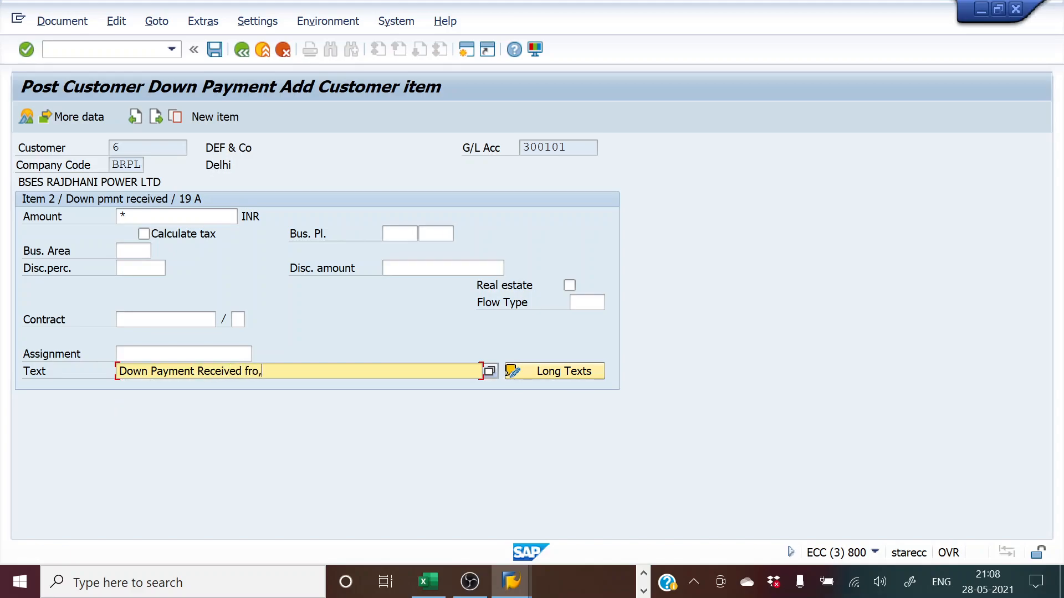
pyautogui.press('BackSpace')
pyautogui.write('m Customer')
pyautogui.press('Return')
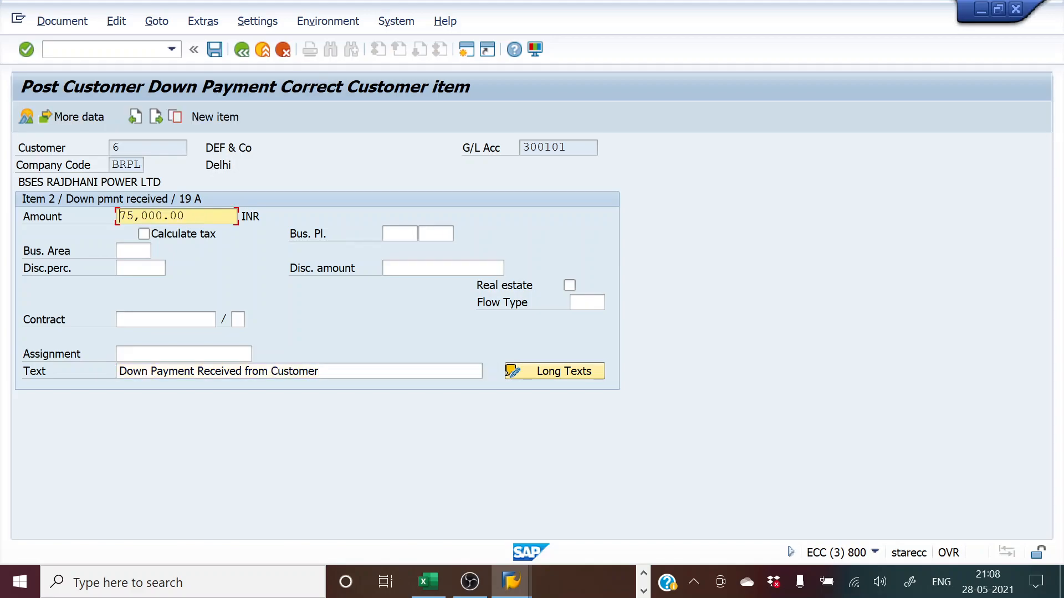
# Display the document overview of the cash and customer items and post the down payment.
pyautogui.click(26, 117)
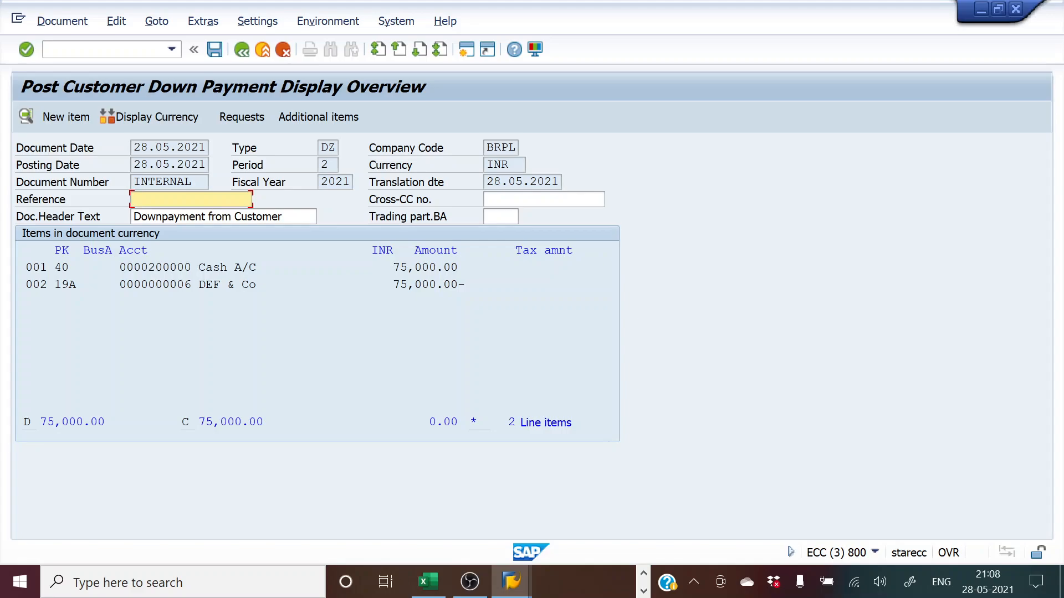
pyautogui.click(214, 51)
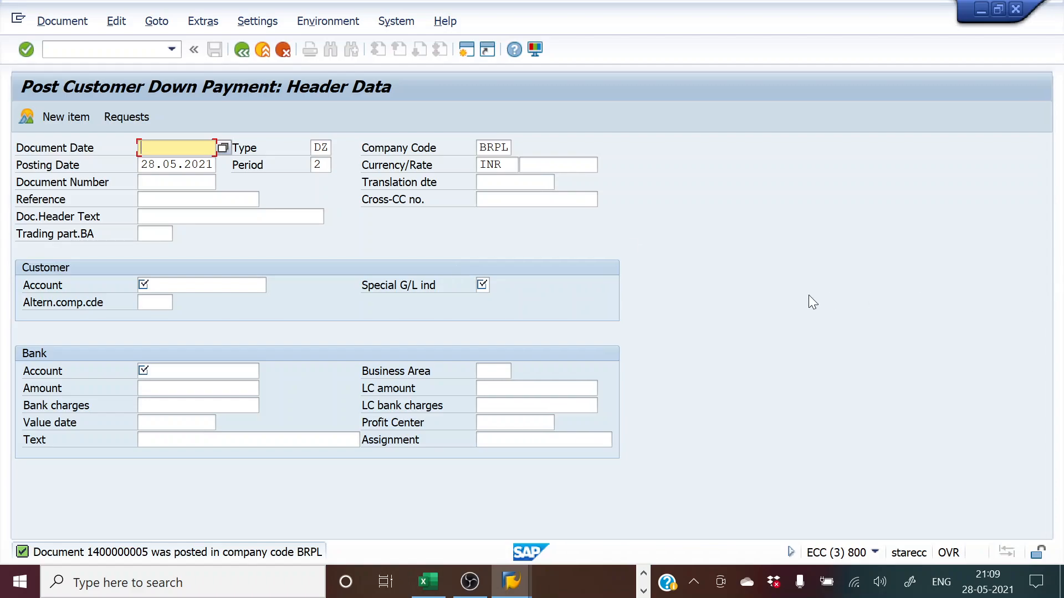
# Switch to the other SAP session and open FBL5N - Display/Change Line Items under Accounting > Financial Accounting > Customers > Account.
pyautogui.hotkey('alt', 'Tab')
pyautogui.click(572, 262)
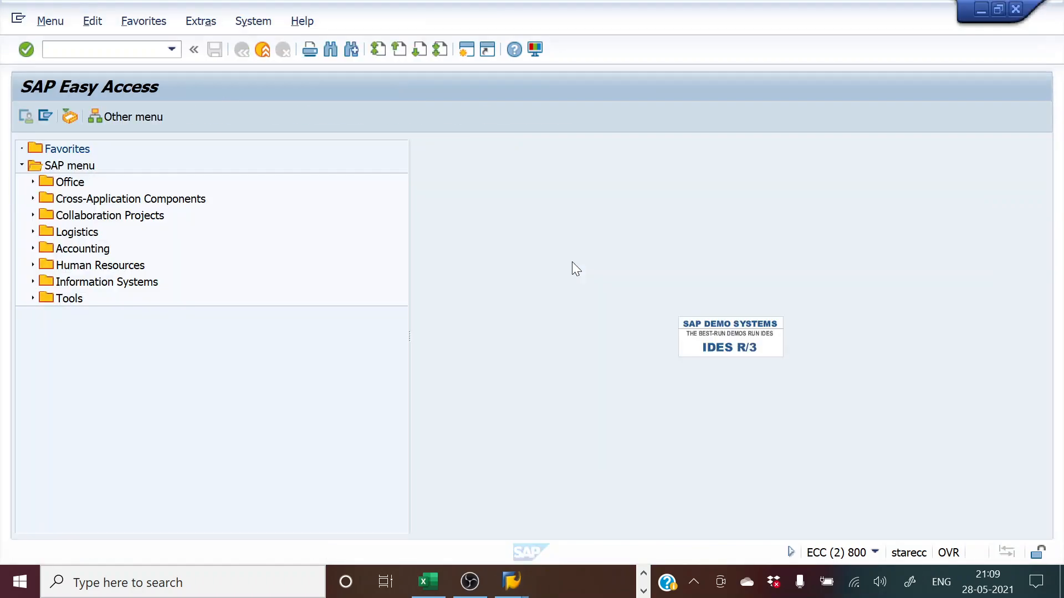
pyautogui.click(33, 249)
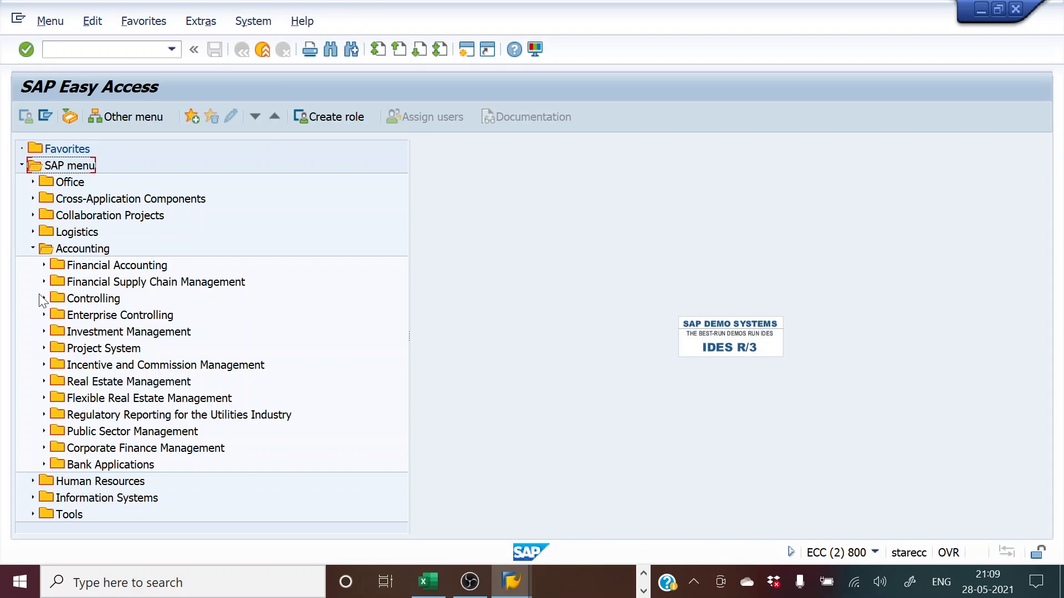
pyautogui.click(44, 264)
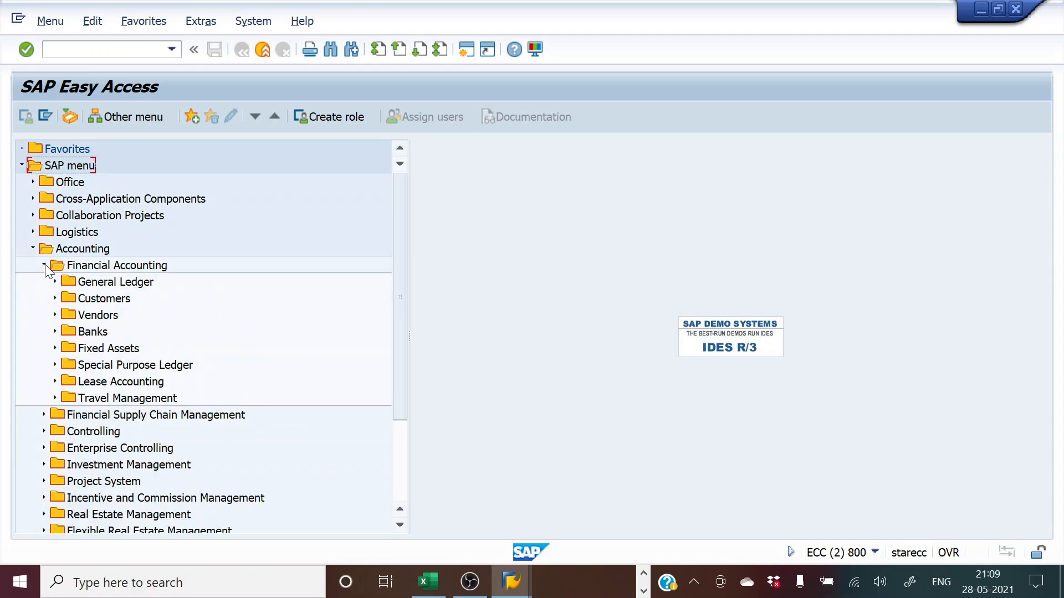
pyautogui.click(54, 298)
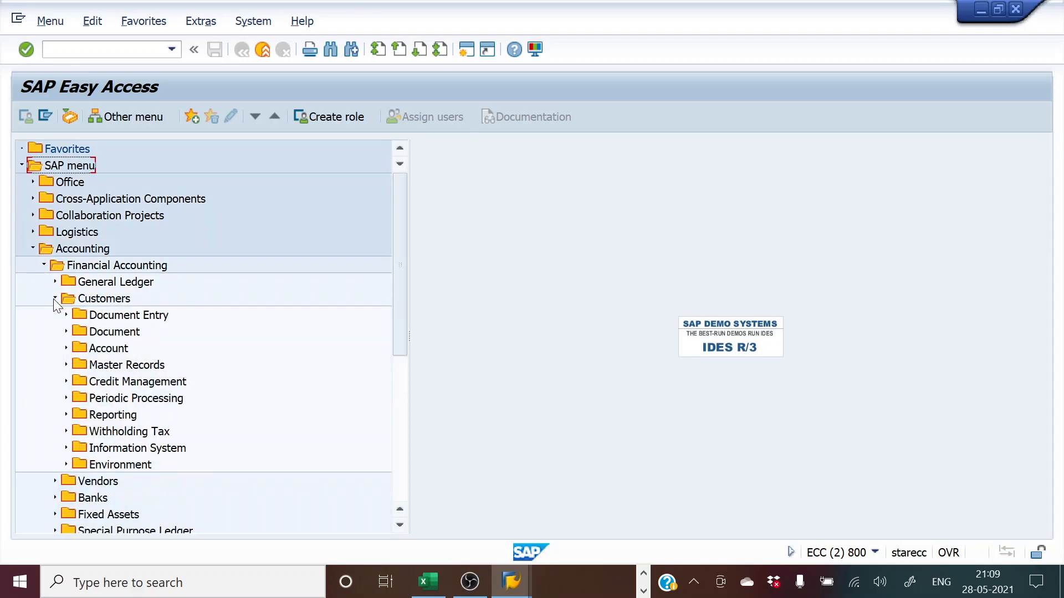
pyautogui.click(67, 348)
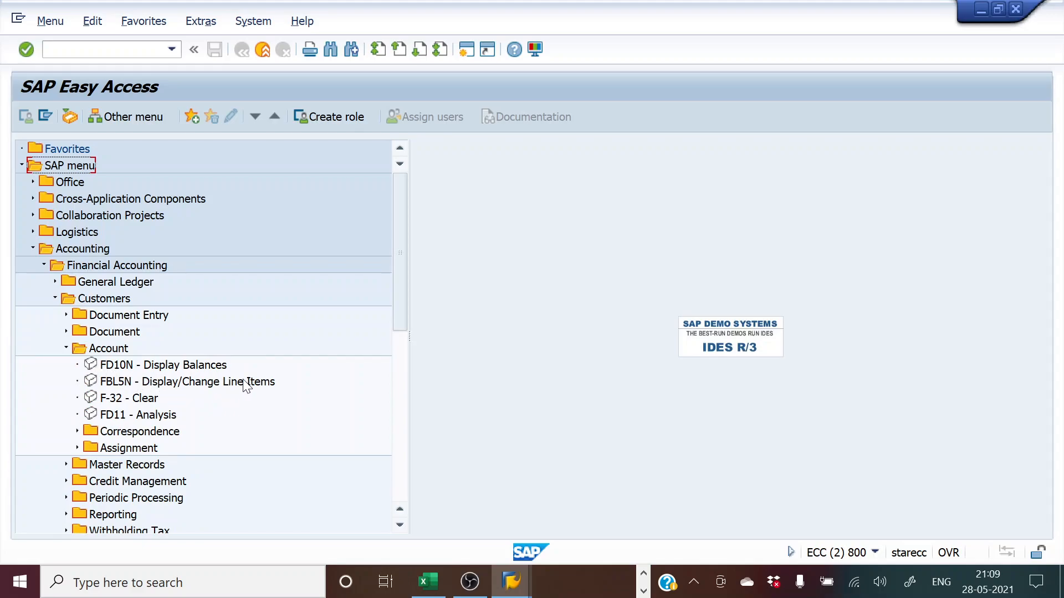
pyautogui.click(203, 386)
pyautogui.doubleClick(201, 381)
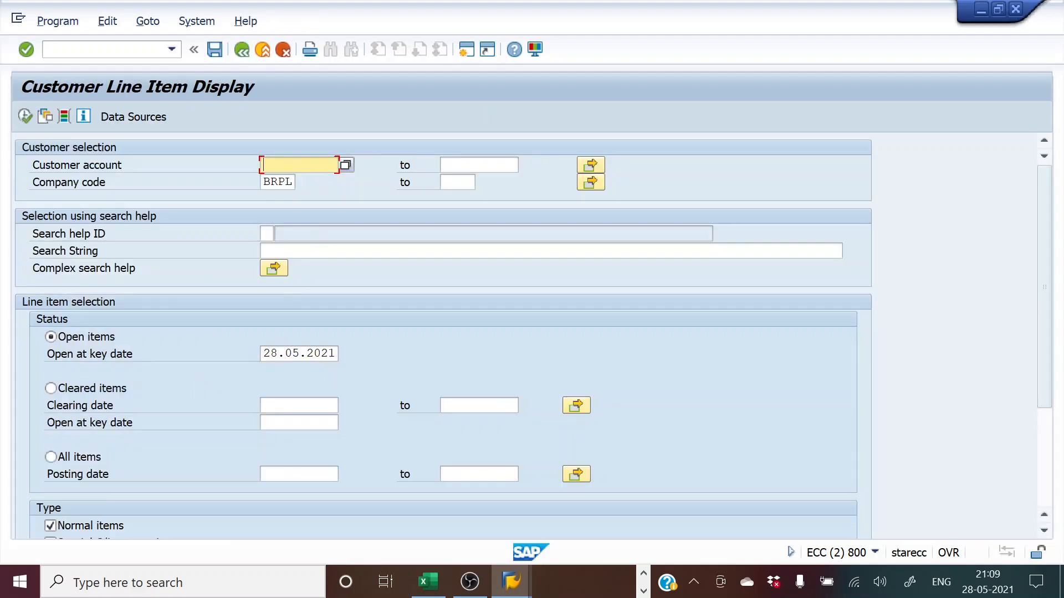
# Select the DEF & Co customer account for company code BRPL and run the line item report for normal open items.
pyautogui.click(343, 165)
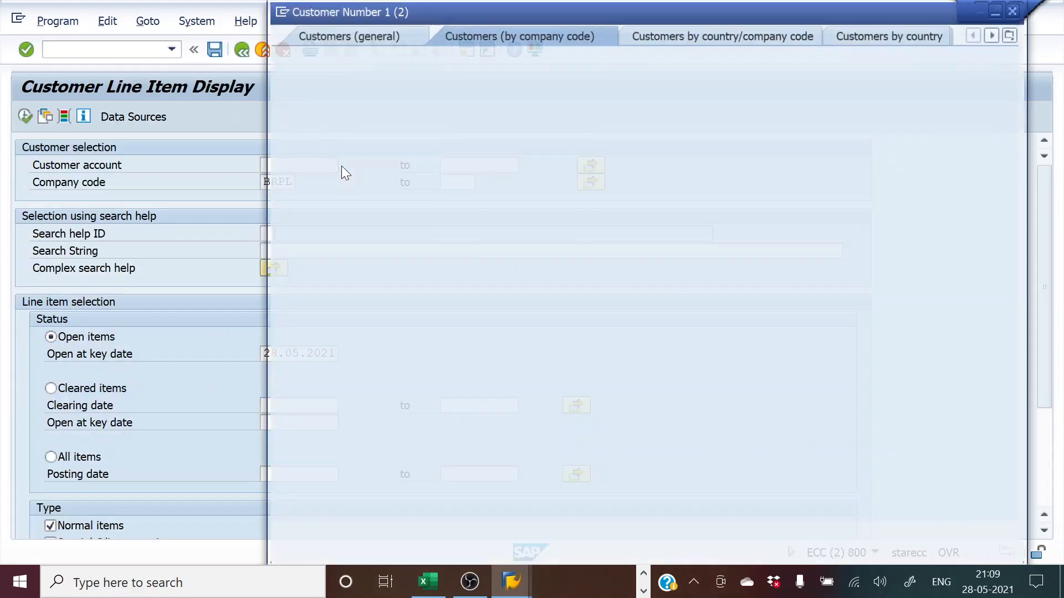
pyautogui.press('Return')
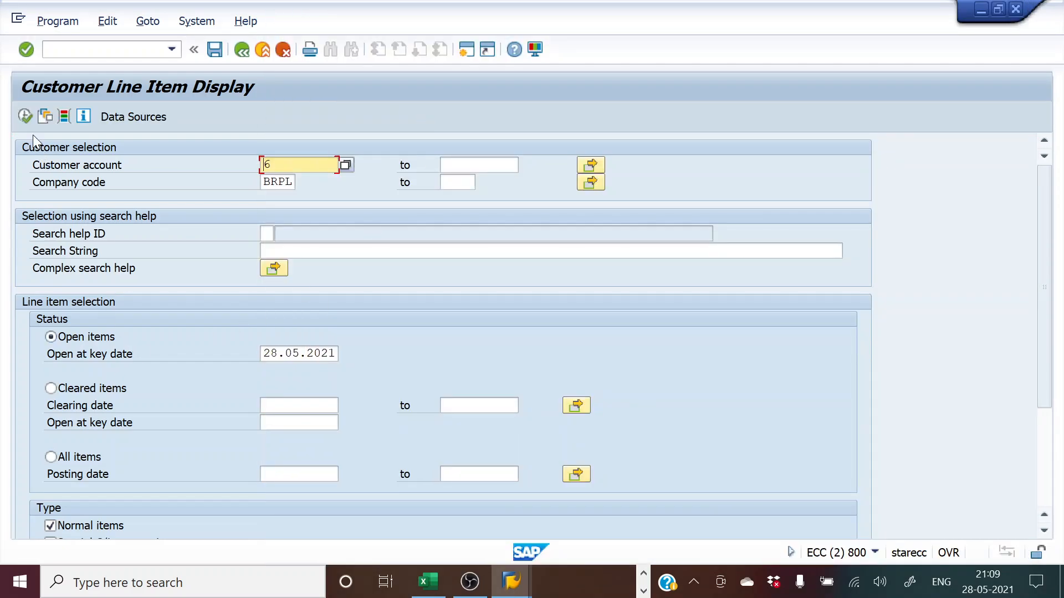
pyautogui.scroll(-2, 177, 267)
pyautogui.scroll(1, 178, 267)
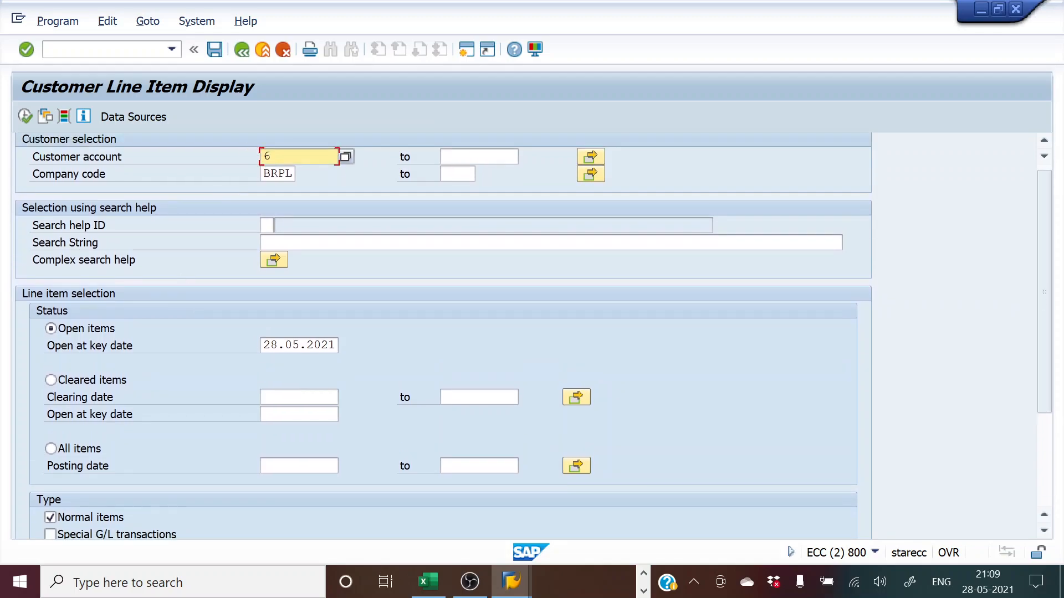
pyautogui.click(25, 117)
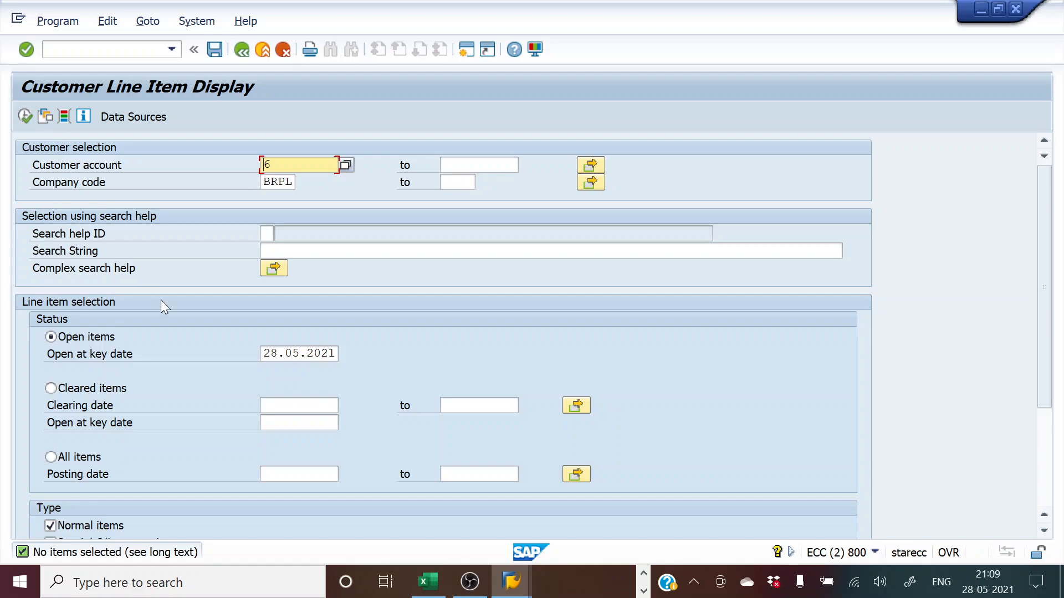
# Include special G/L transactions in the item types and run the customer line item report.
pyautogui.scroll(-1, 160, 301)
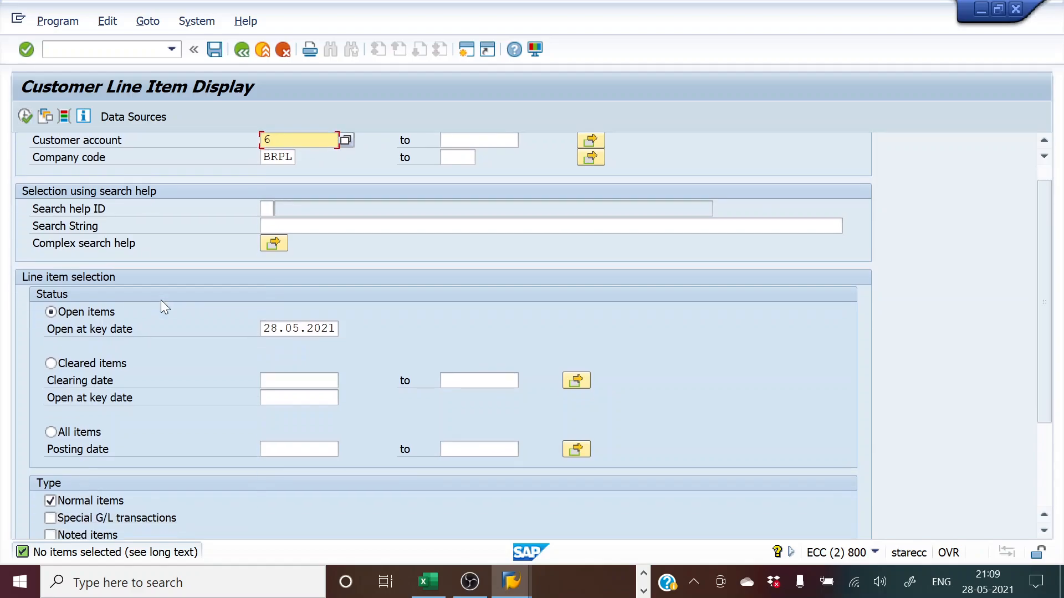
pyautogui.click(49, 519)
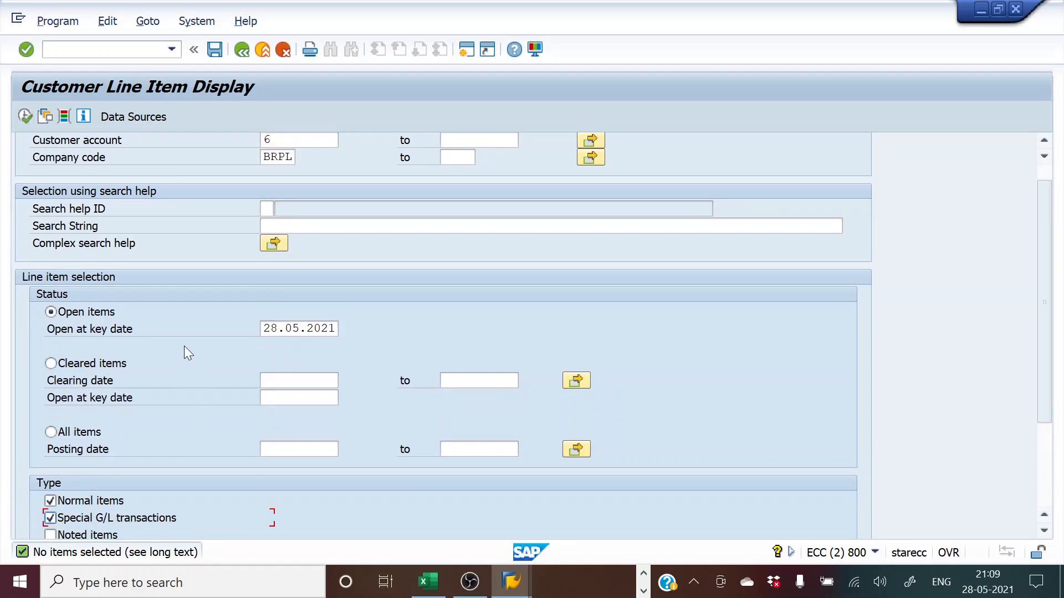
pyautogui.scroll(1, 185, 347)
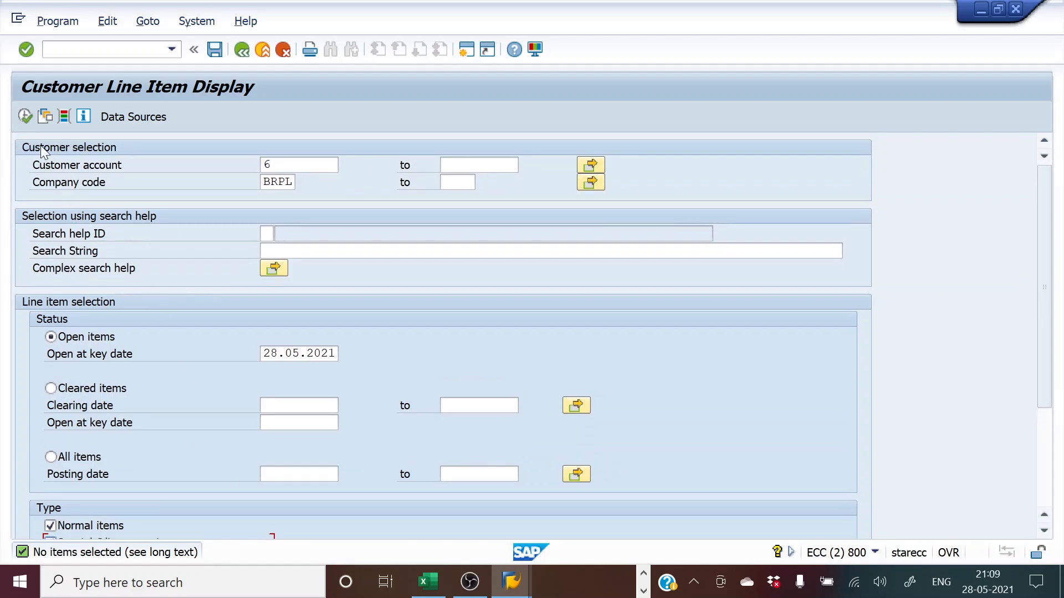
pyautogui.click(23, 116)
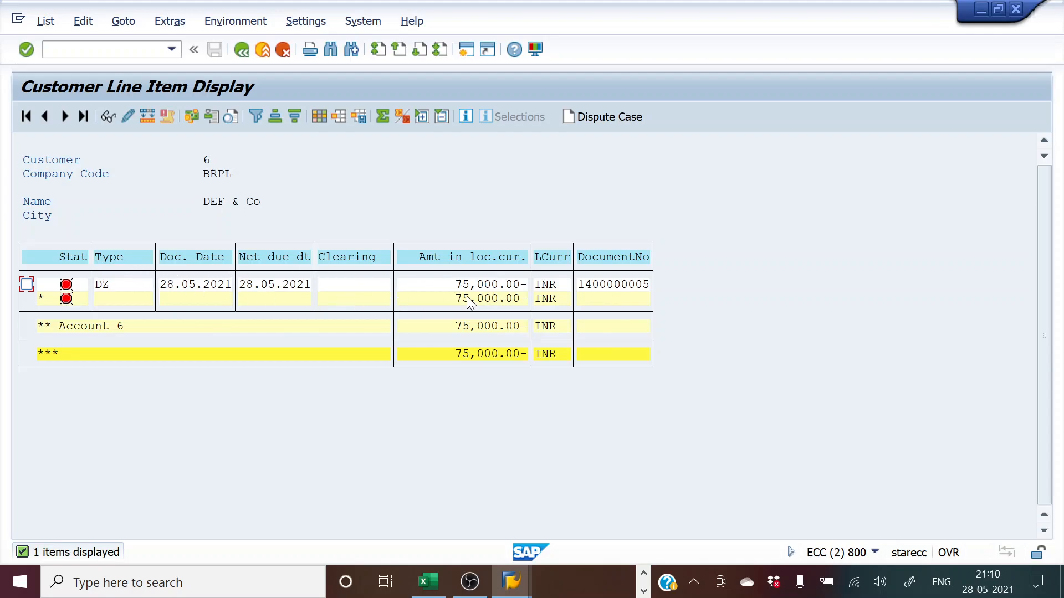
# Search the hidden layout fields for "special", add the Special G/L ind. column to the line item layout, and apply it.
pyautogui.click(319, 116)
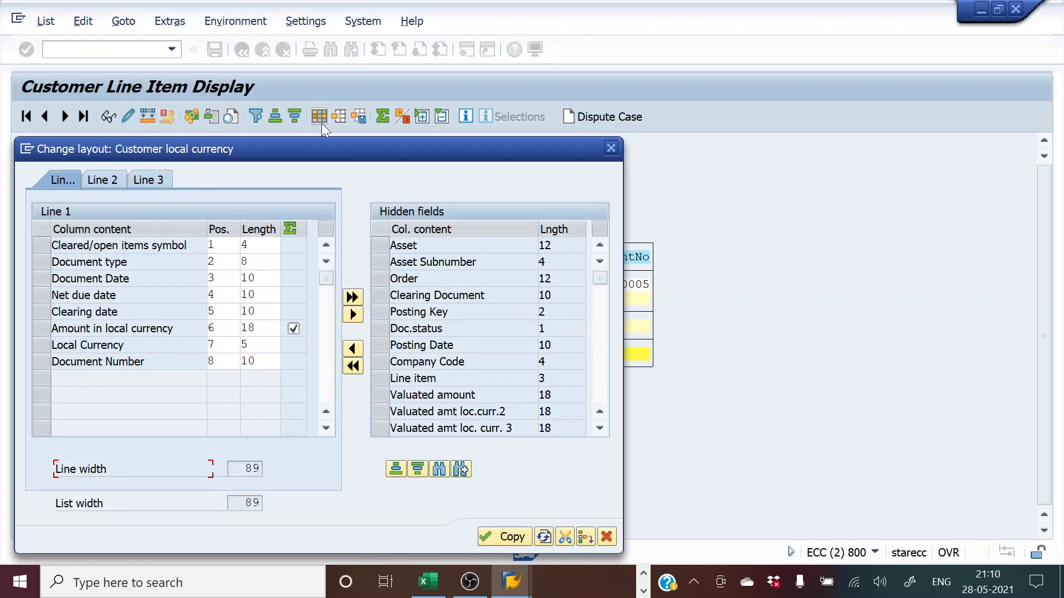
pyautogui.click(440, 470)
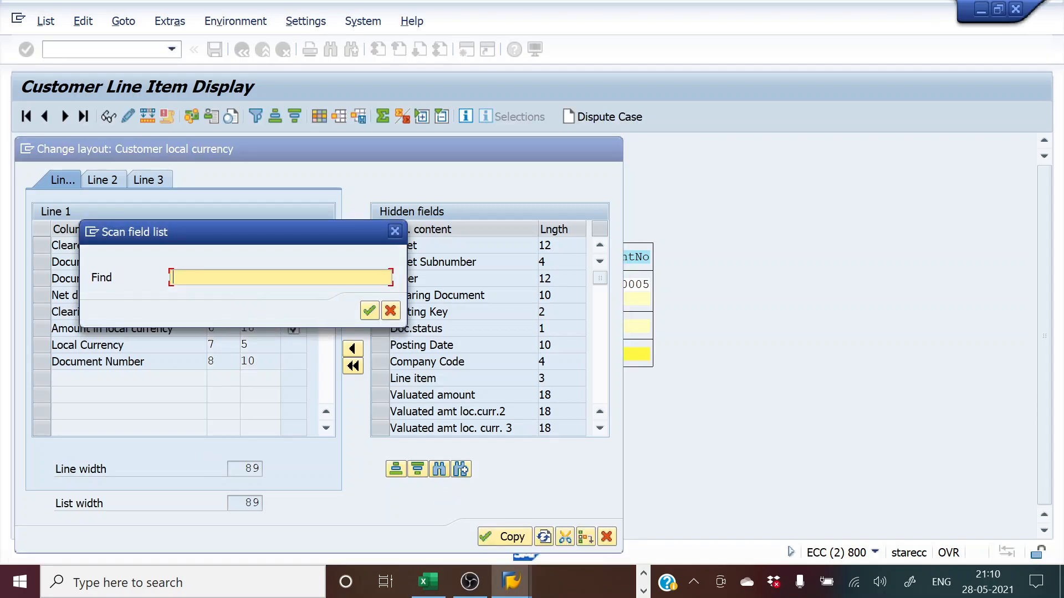
pyautogui.write('spe')
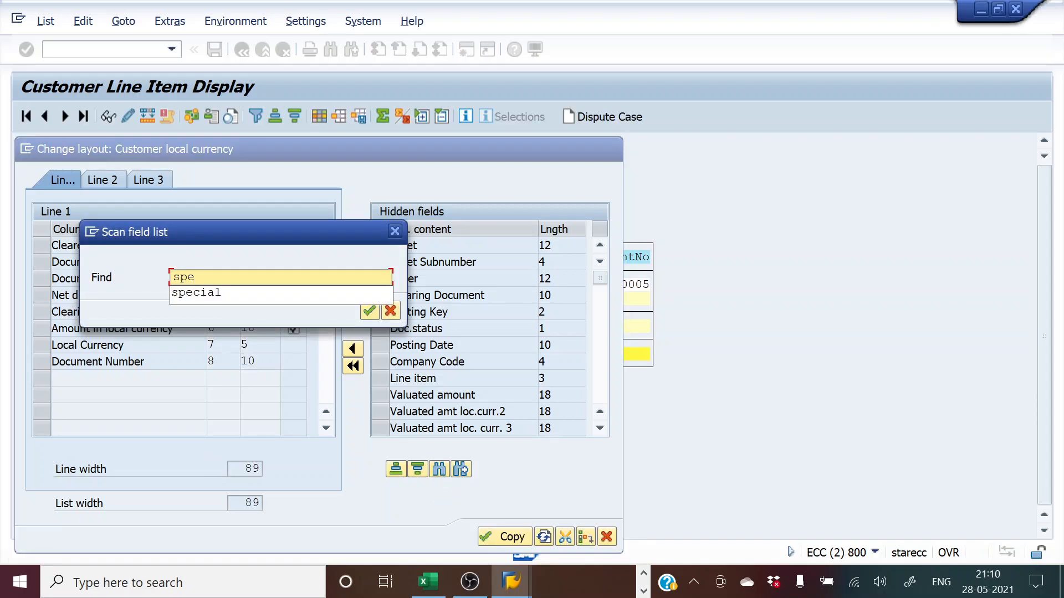
pyautogui.click(253, 293)
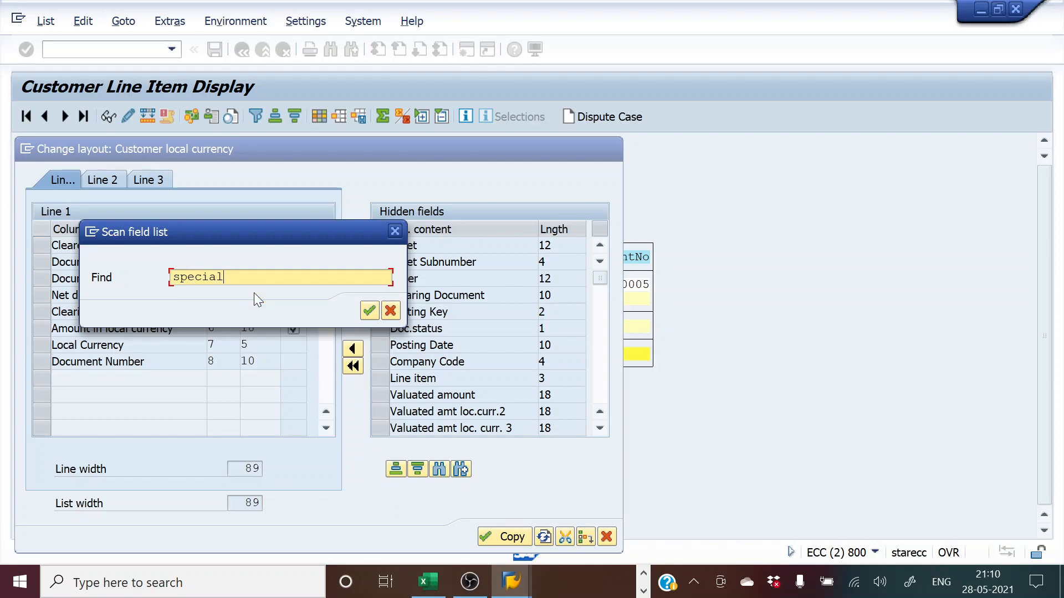
pyautogui.press('Return')
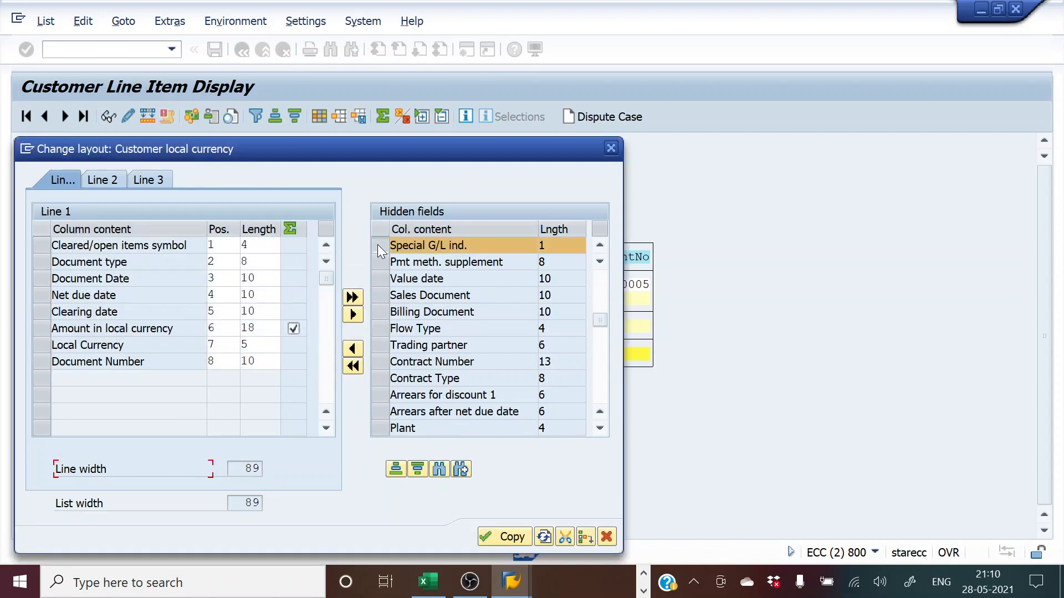
pyautogui.click(352, 349)
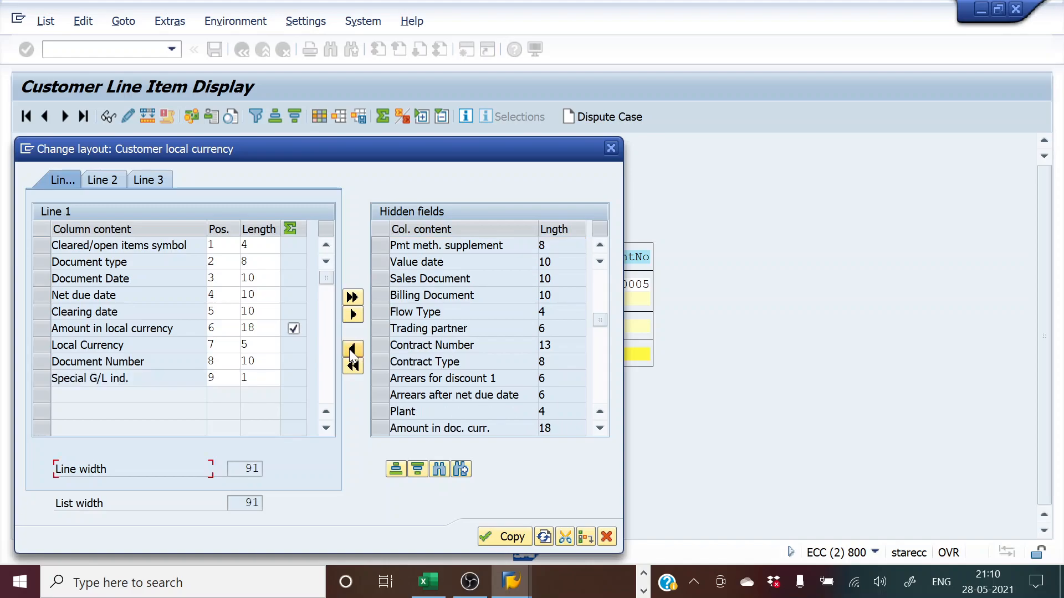
pyautogui.click(505, 536)
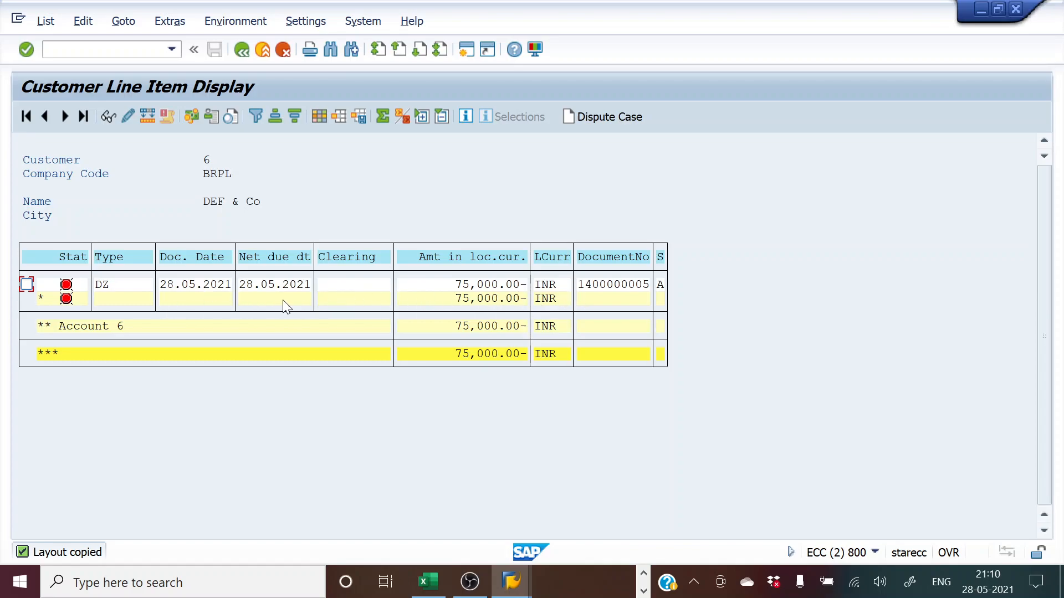
# Switch to the SAP ECC workbook in Excel and review the Customer Down Payment and Posting Customer Invoice rows with their menu paths.
pyautogui.click(511, 581)
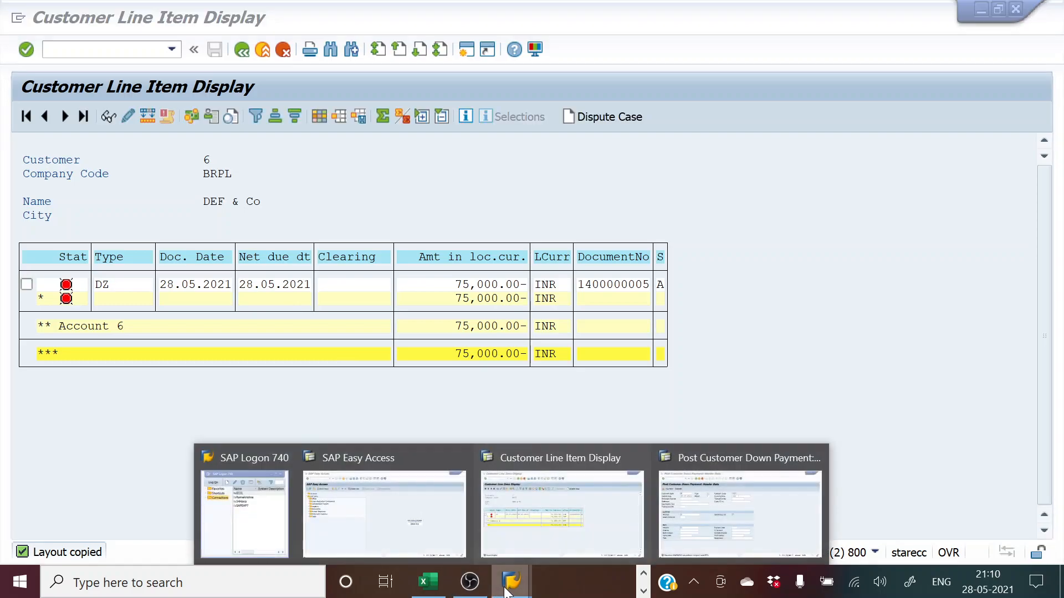
pyautogui.click(725, 507)
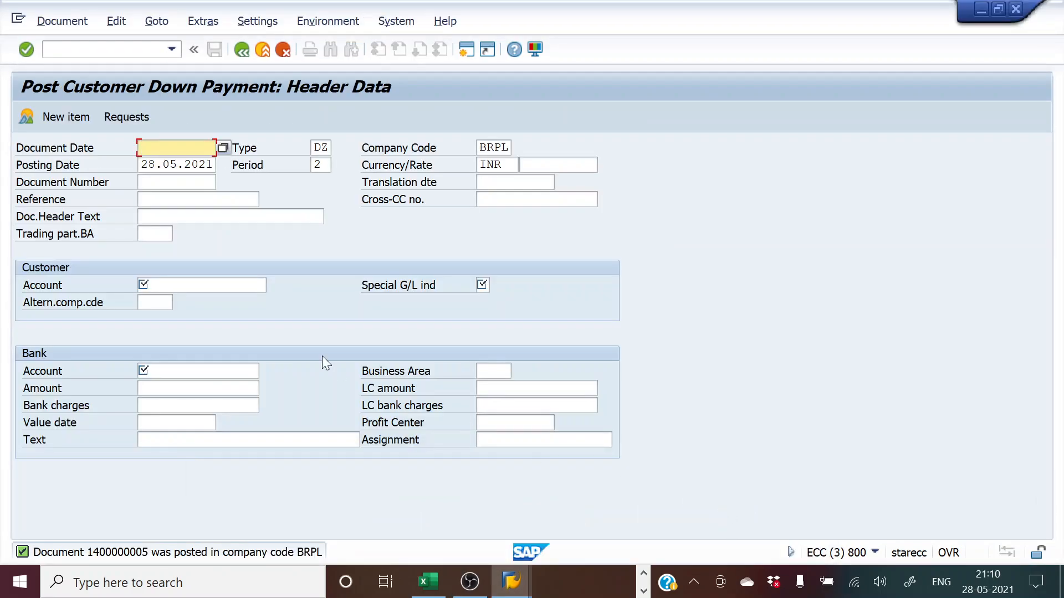
pyautogui.hotkey('alt', 'Tab')
pyautogui.hotkey('alt', 'Tab')
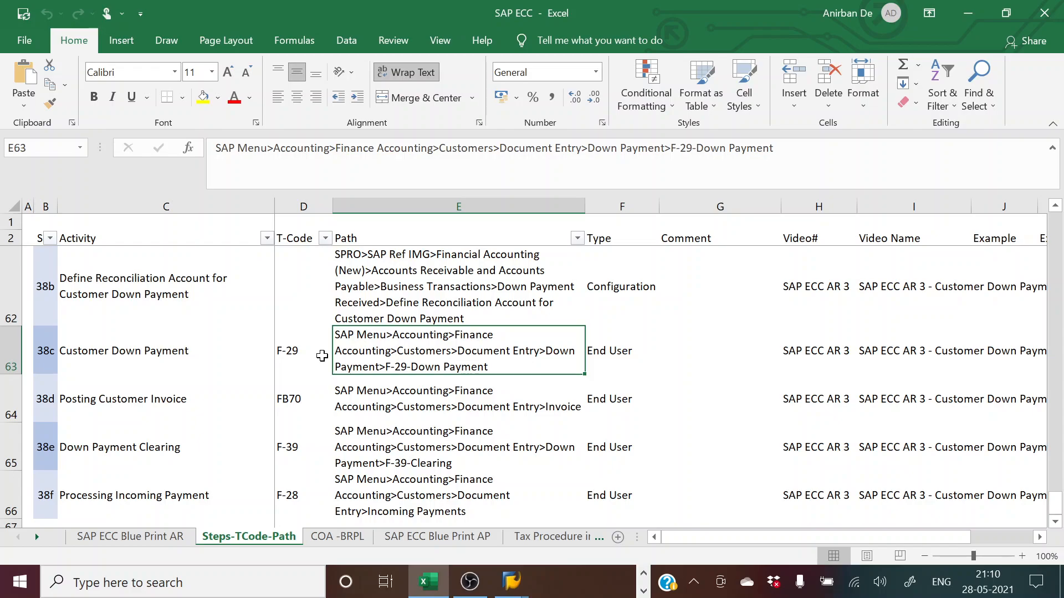
pyautogui.click(119, 351)
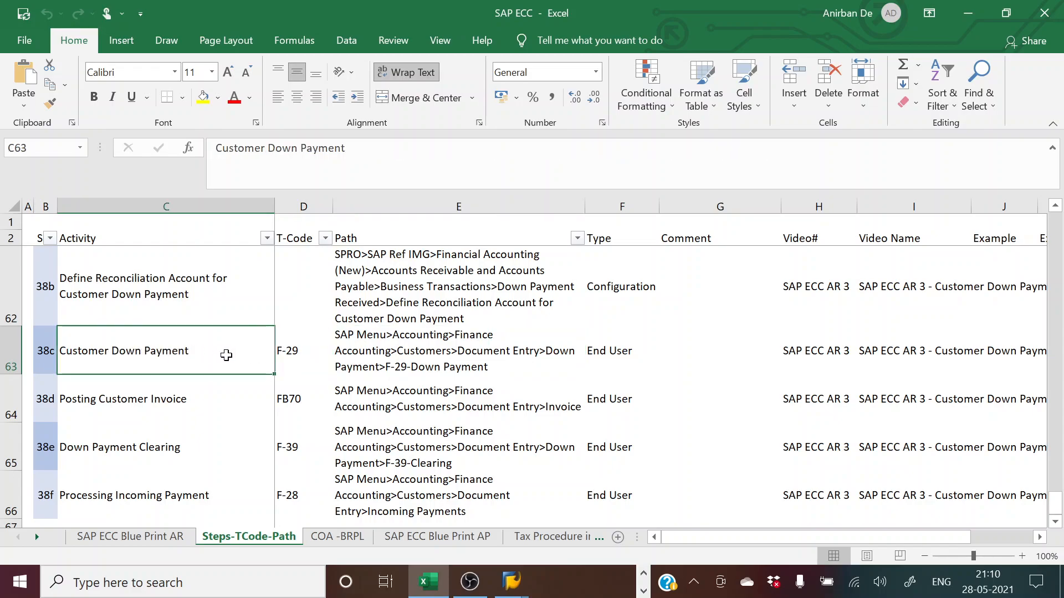
pyautogui.click(398, 371)
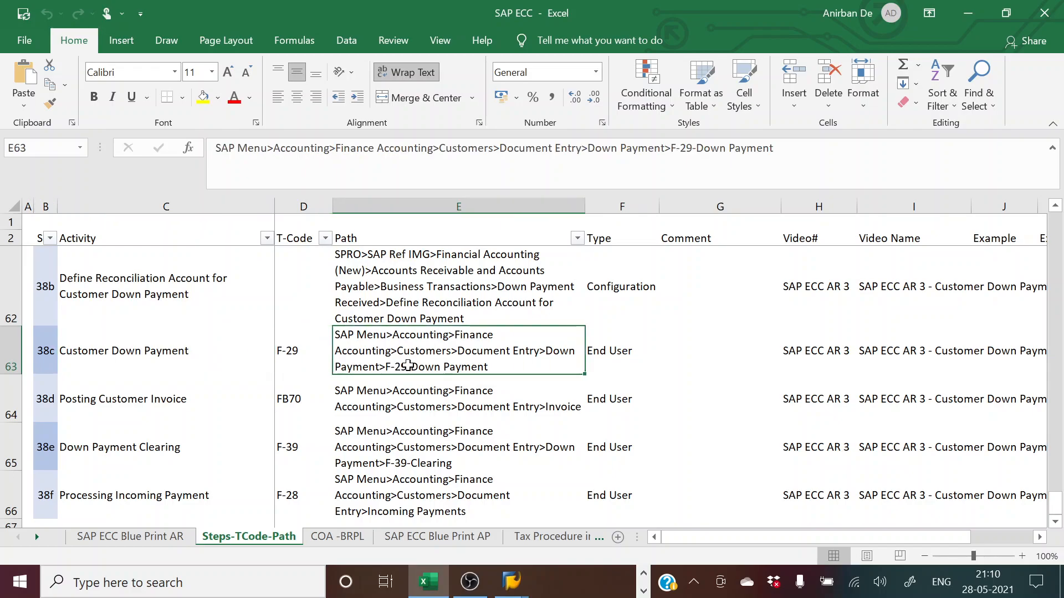
pyautogui.click(193, 400)
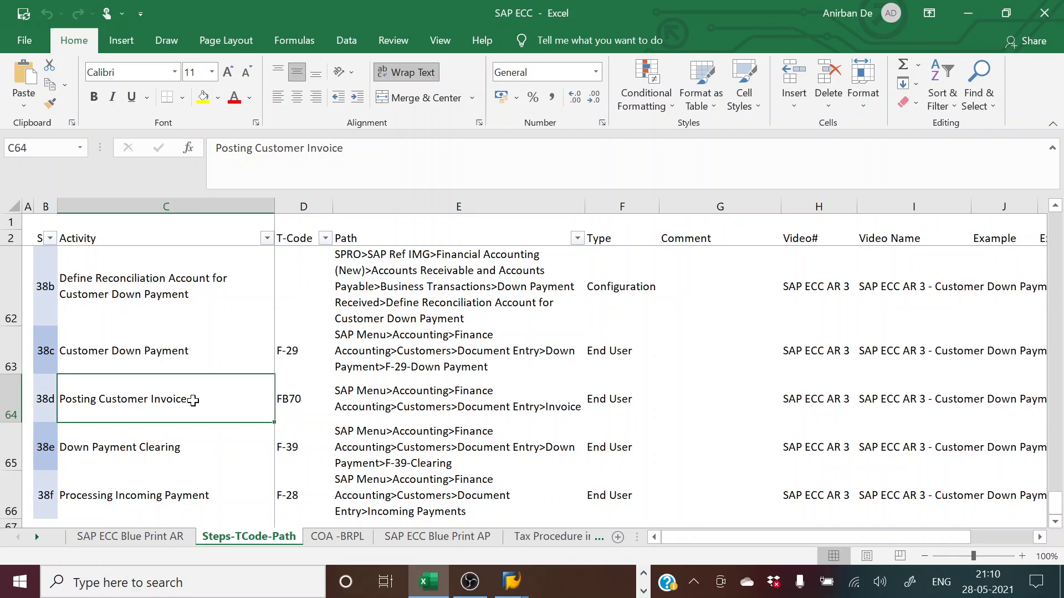
pyautogui.click(385, 407)
pyautogui.click(226, 407)
pyautogui.click(394, 406)
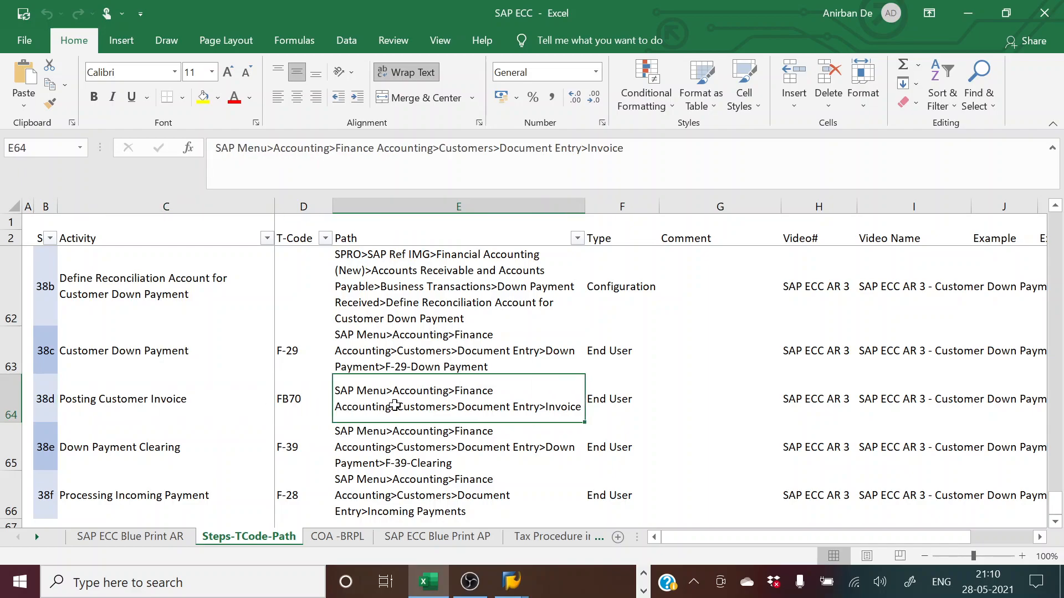
# Return to the SAP down payment session, leave the transaction with /n, and collapse the expanded Accounting menu tree.
pyautogui.hotkey('alt', 'Tab')
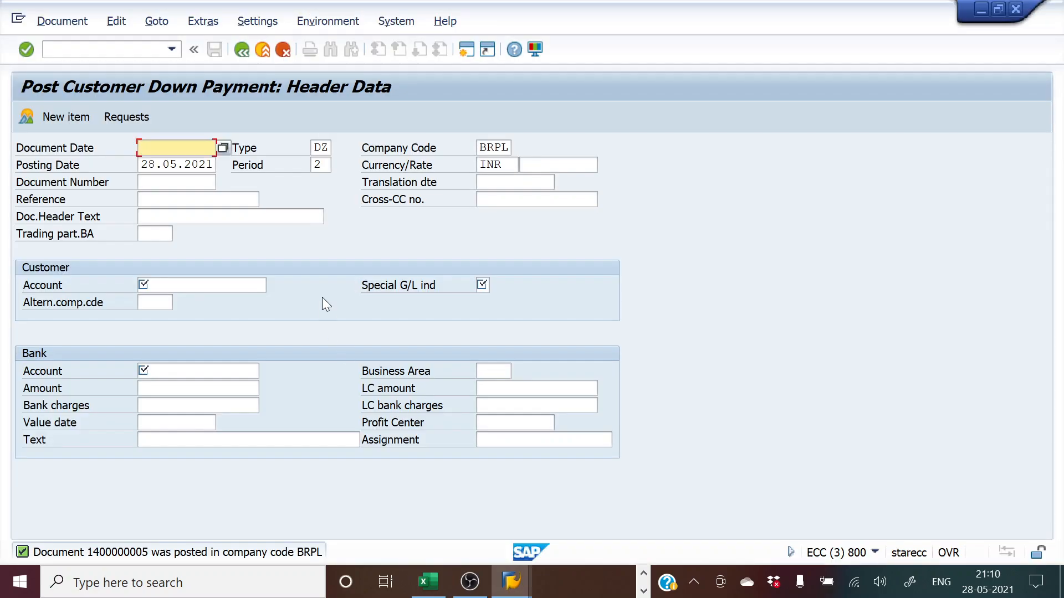
pyautogui.hotkey('ctrl', '/')
pyautogui.write('/n')
pyautogui.press('Return')
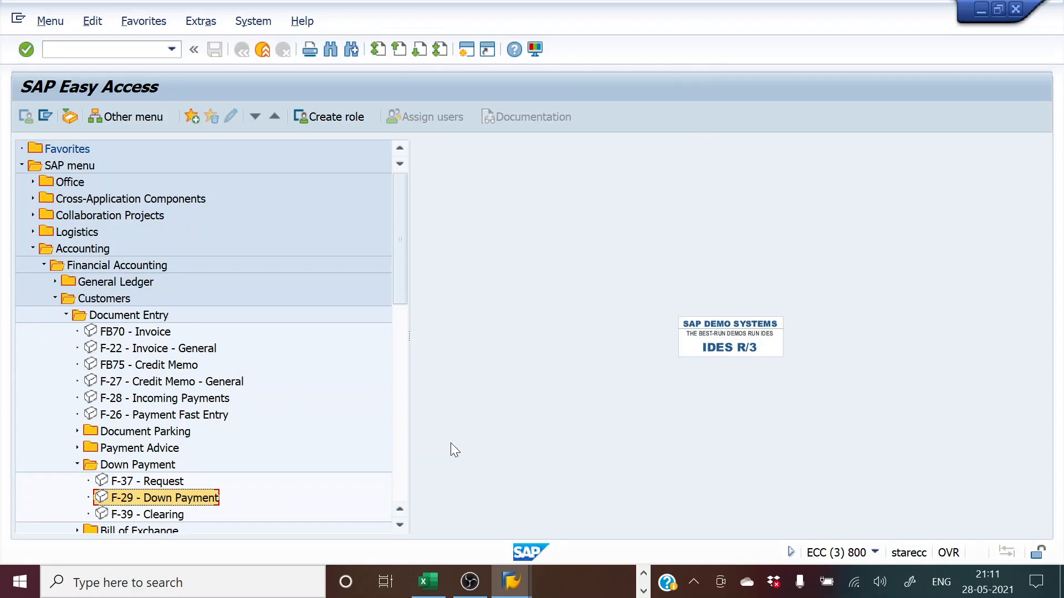
pyautogui.click(78, 466)
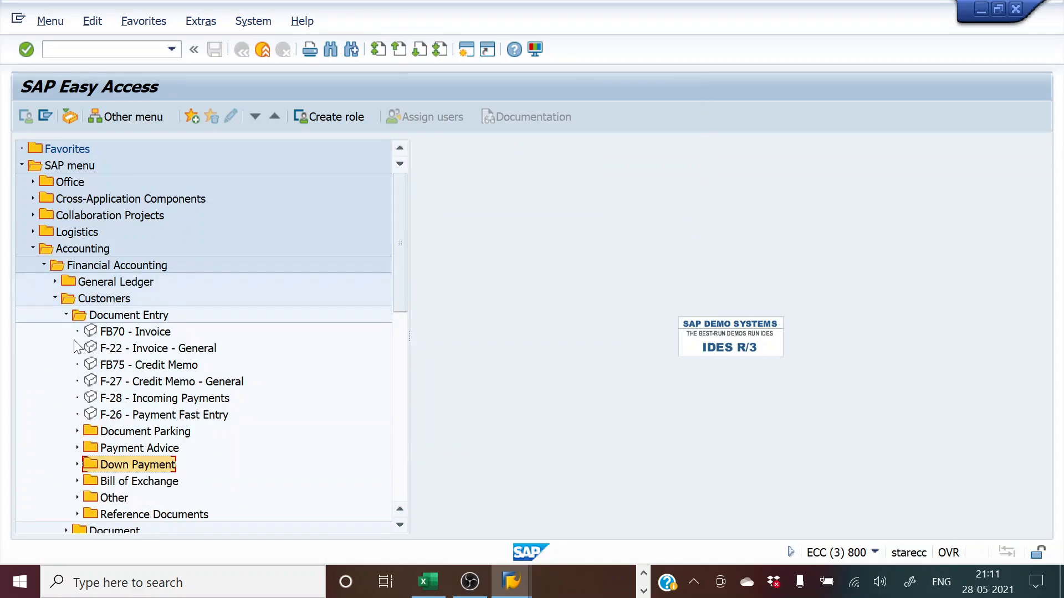
pyautogui.click(65, 316)
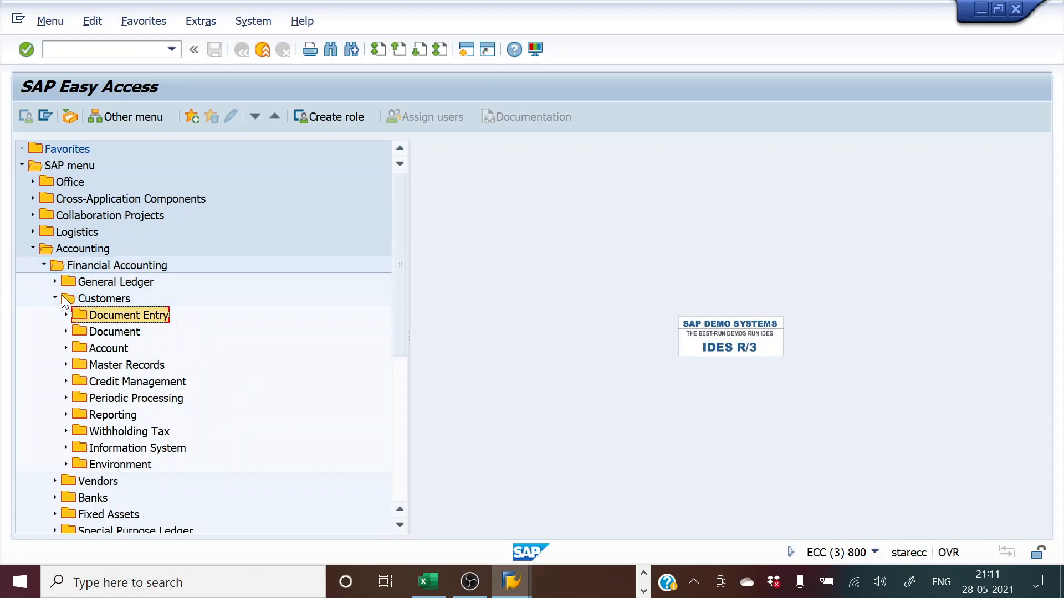
pyautogui.click(42, 263)
pyautogui.click(35, 247)
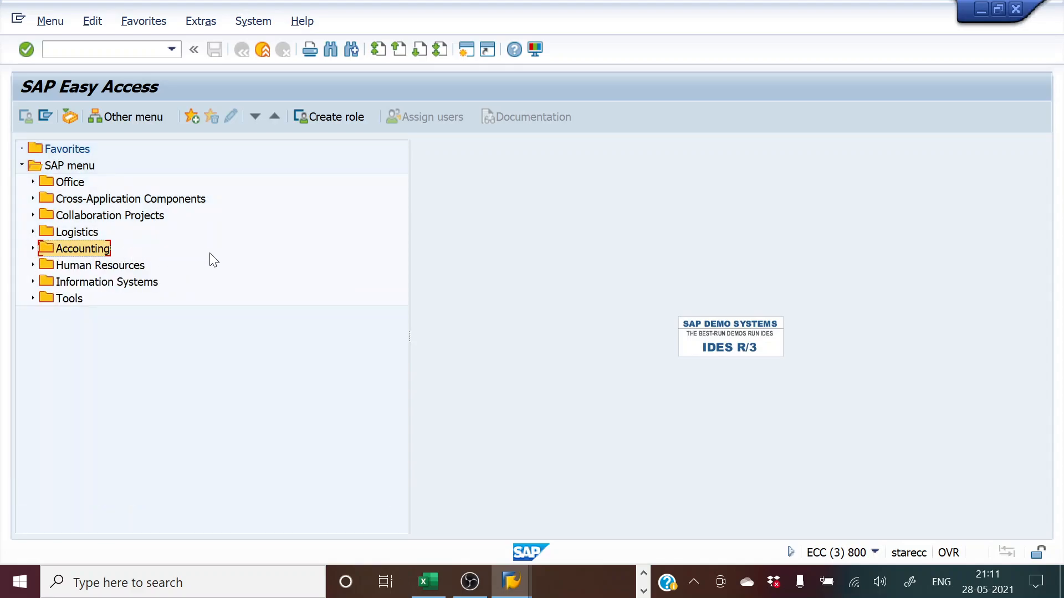
# Open the FB70 - Invoice transaction under Accounting, Financial Accounting, Customers, Document Entry.
pyautogui.click(33, 248)
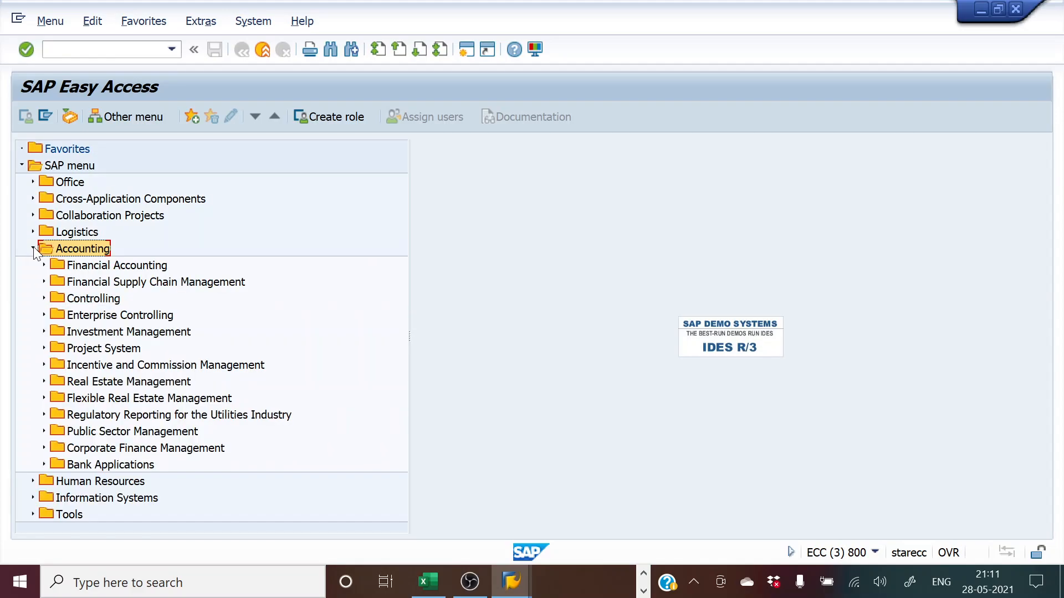
pyautogui.click(44, 266)
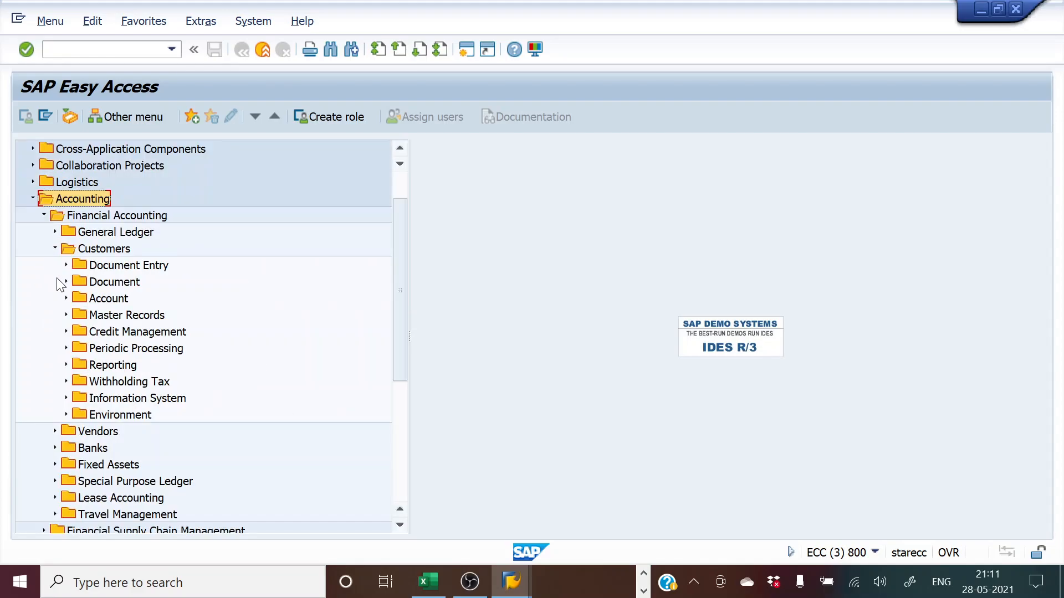
pyautogui.click(67, 266)
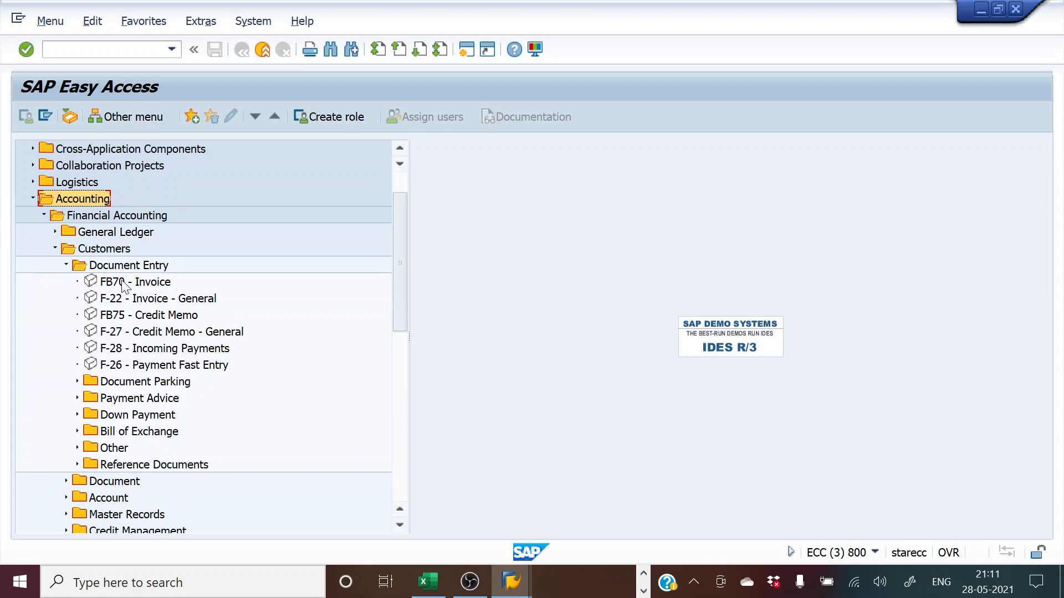
pyautogui.doubleClick(154, 284)
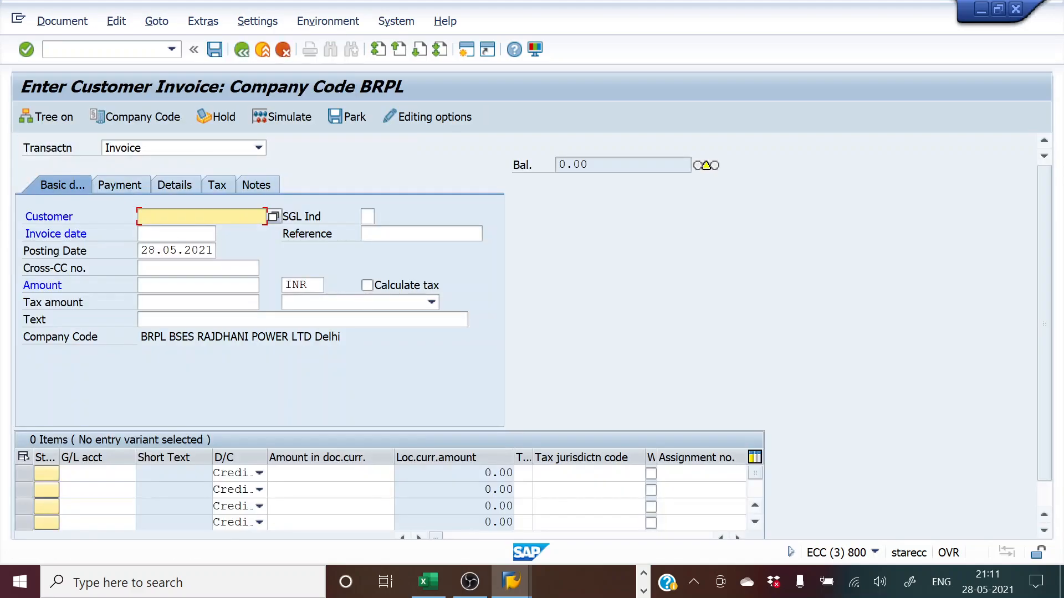
# Select DEF & Co as the invoice customer and copy the posting date 28.05.2021 into the invoice date.
pyautogui.click(273, 216)
pyautogui.press('Return')
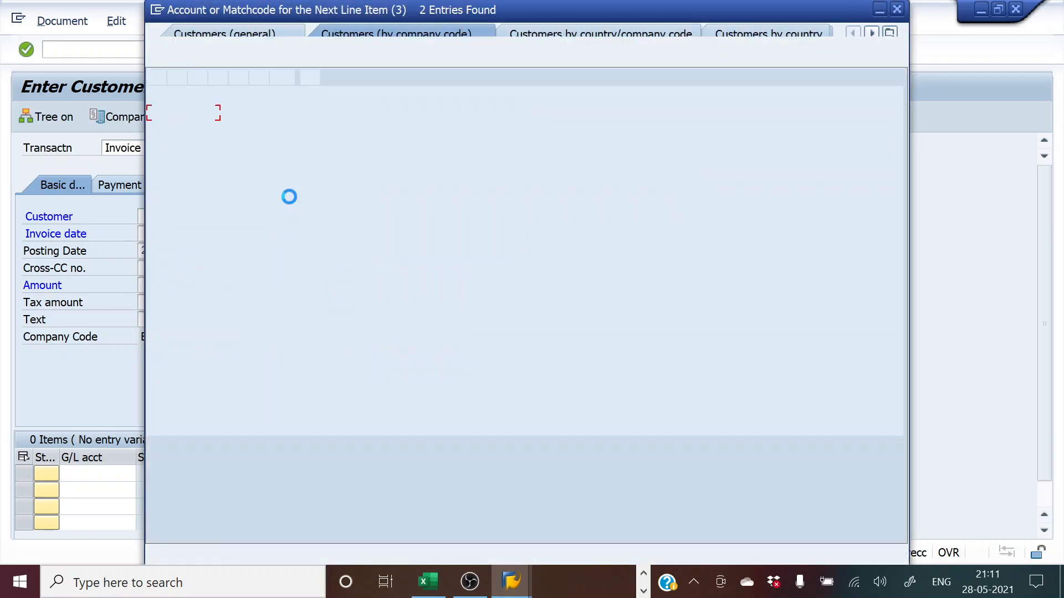
pyautogui.doubleClick(290, 120)
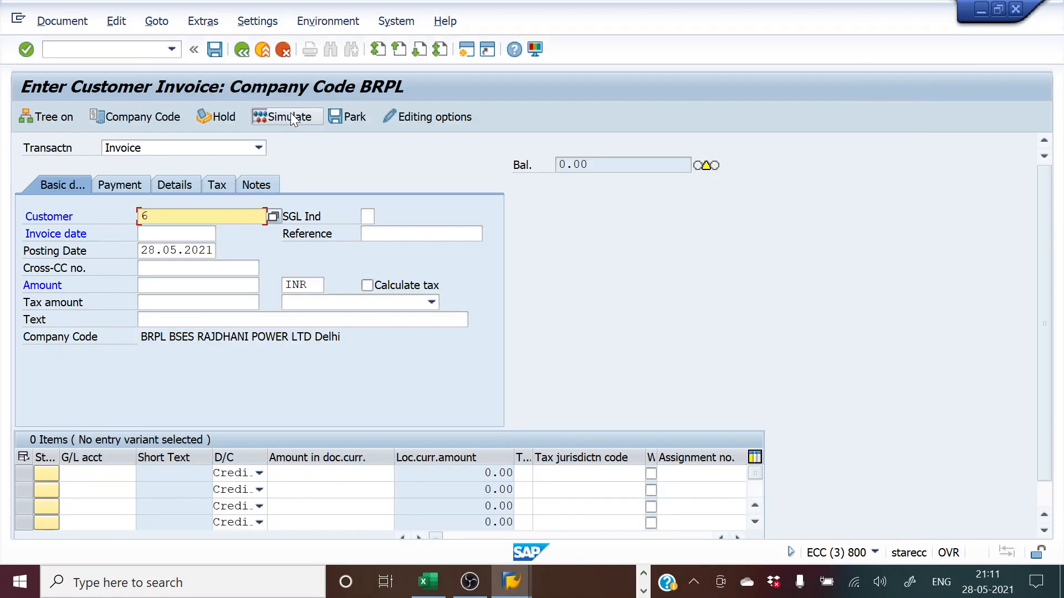
pyautogui.moveTo(141, 251); pyautogui.dragTo(214, 251)
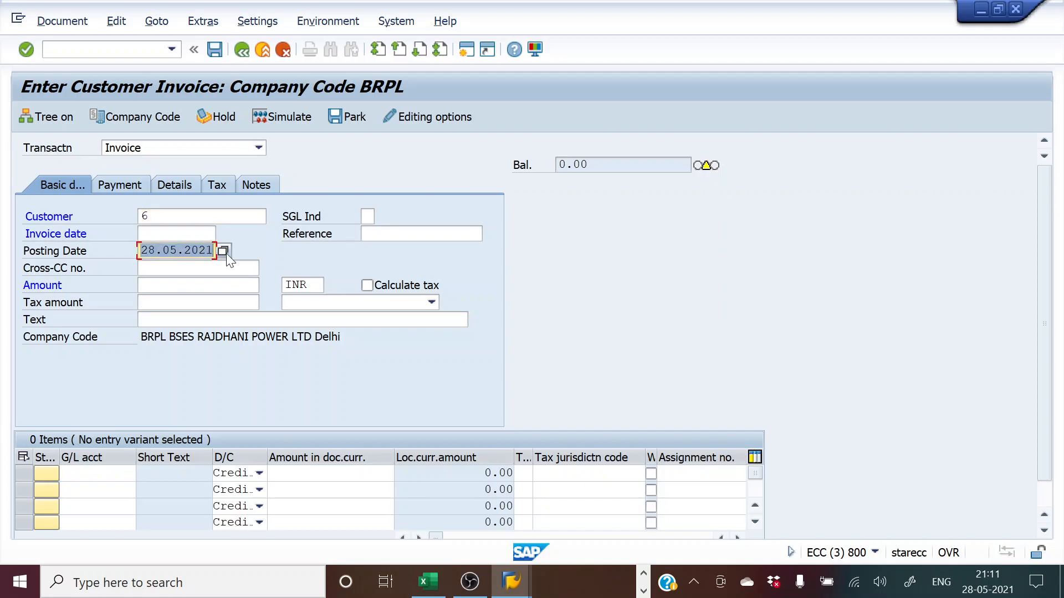
pyautogui.hotkey('ctrl', 'c')
pyautogui.click(176, 234)
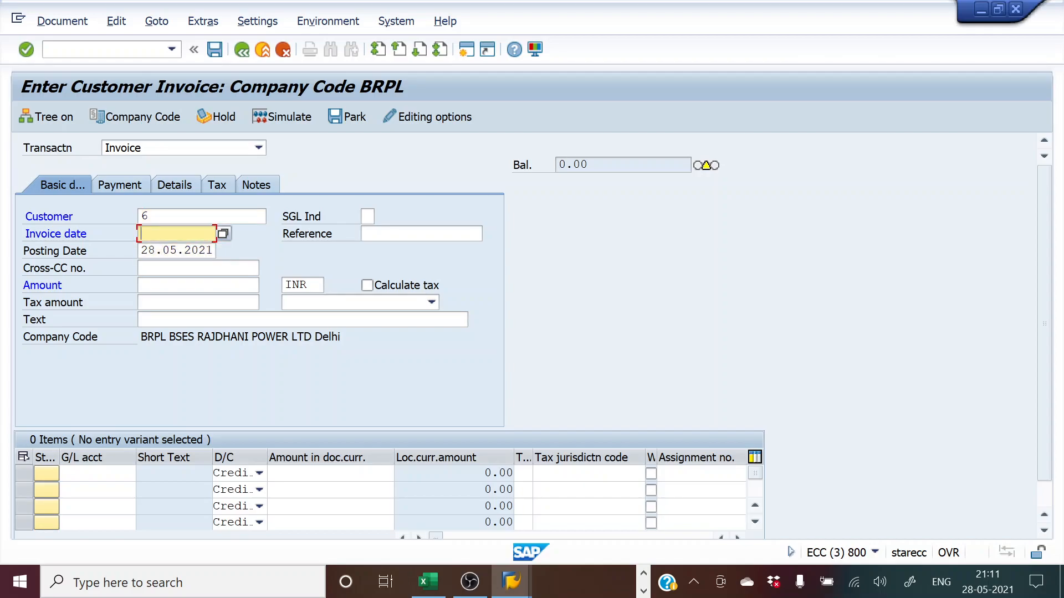
pyautogui.hotkey('ctrl', 'v')
# Set the invoice amount to 100000 INR and the text to "Sales to Customer".
pyautogui.click(188, 286)
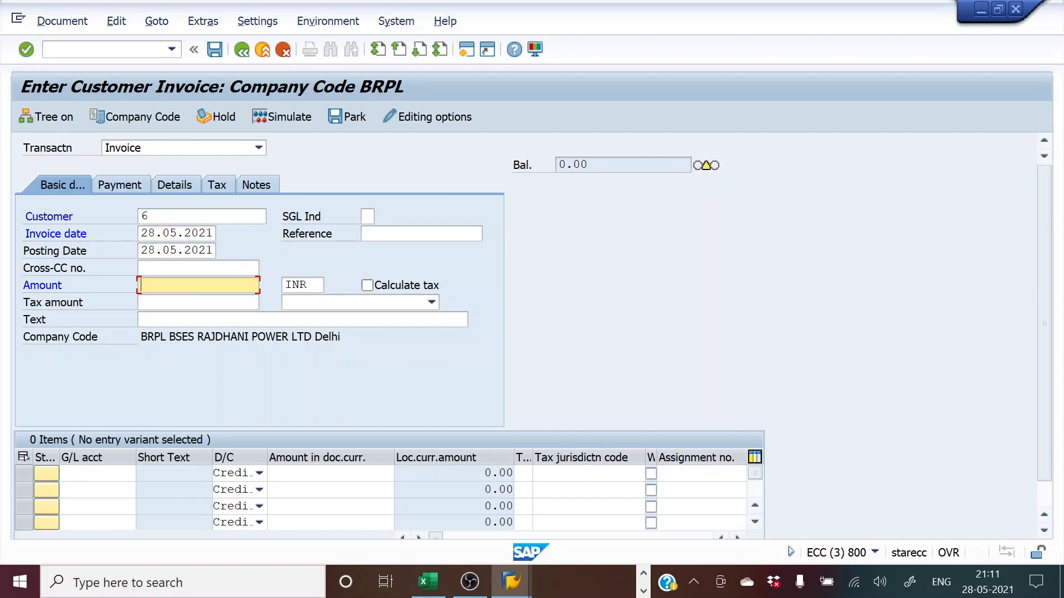
pyautogui.write('1')
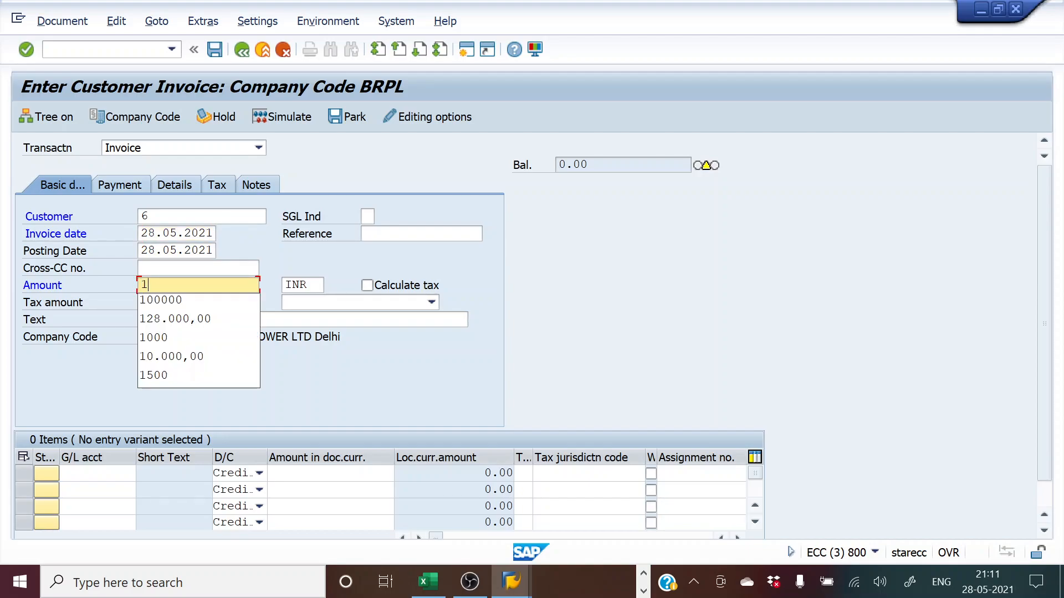
pyautogui.write('00000')
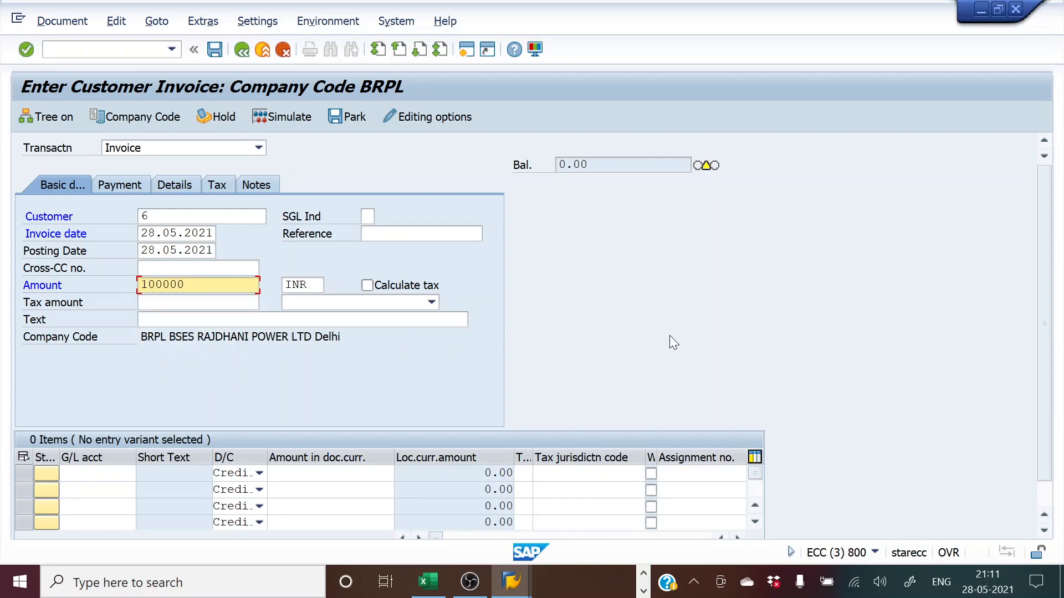
pyautogui.click(222, 320)
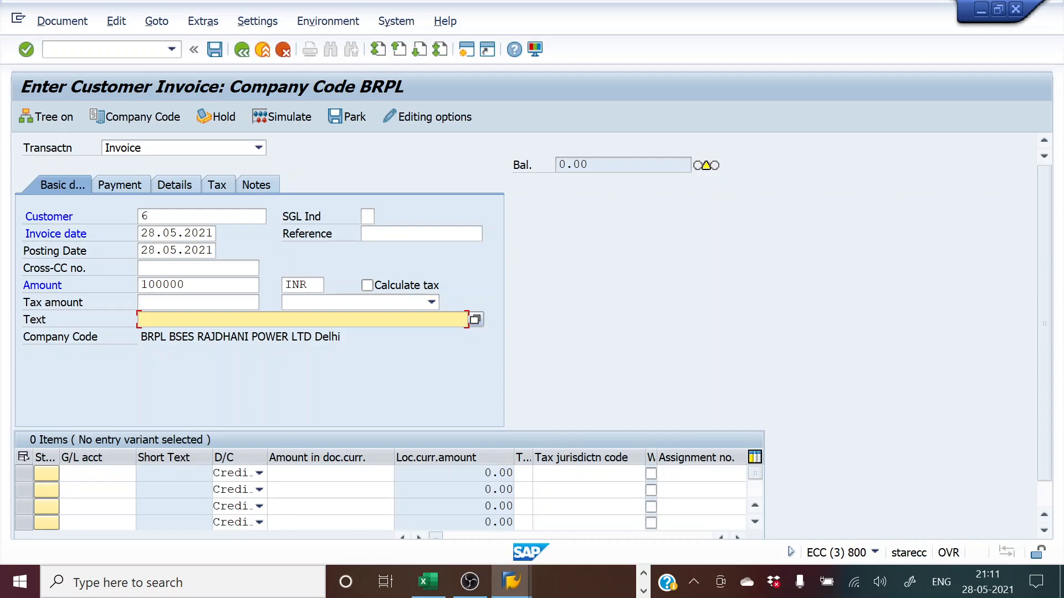
pyautogui.write('Sal')
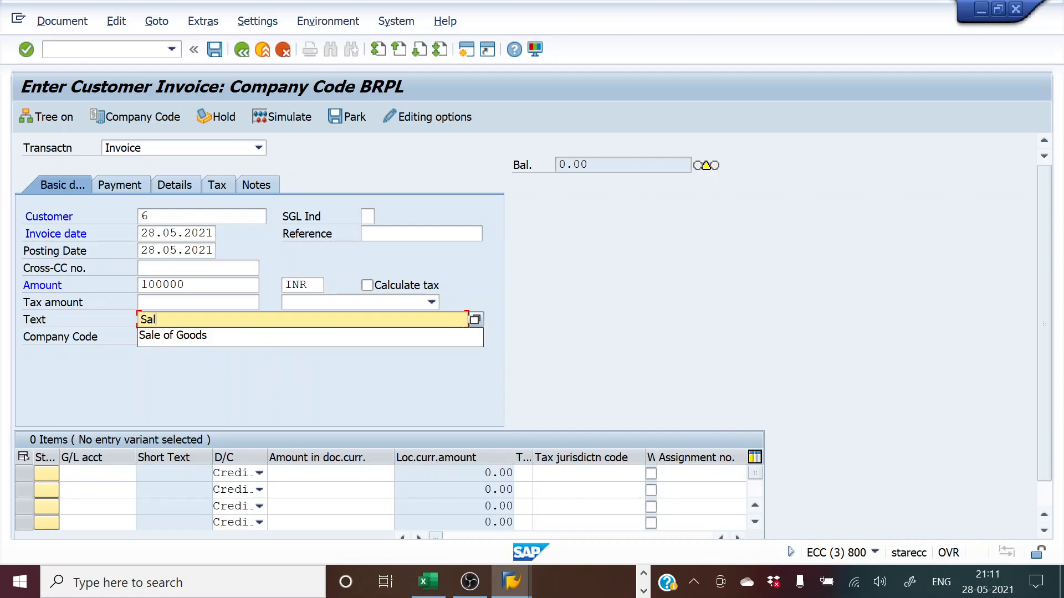
pyautogui.write('les ')
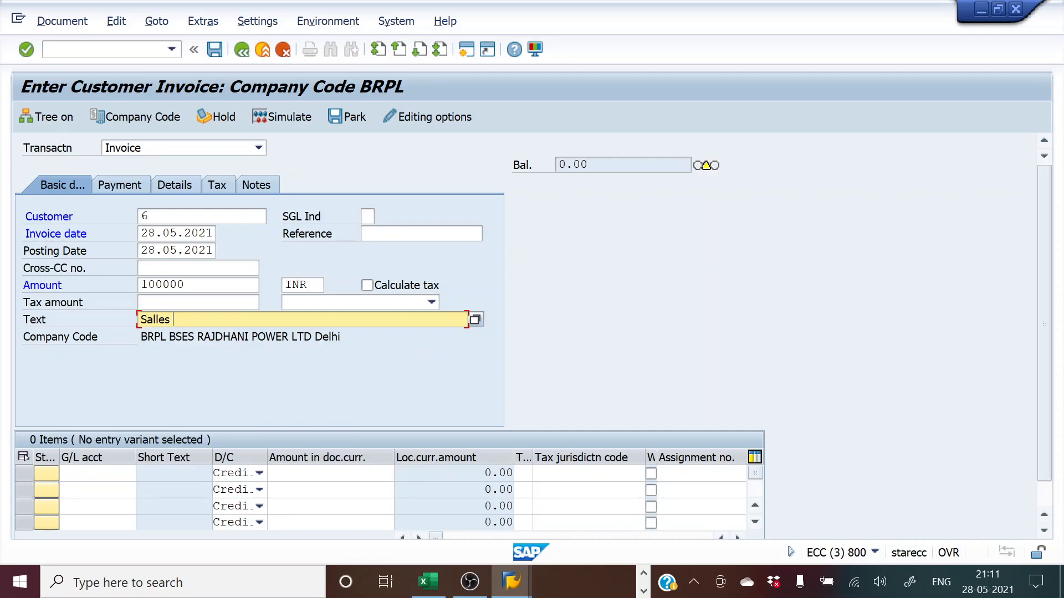
pyautogui.write('to Customer')
pyautogui.press('BackSpace')
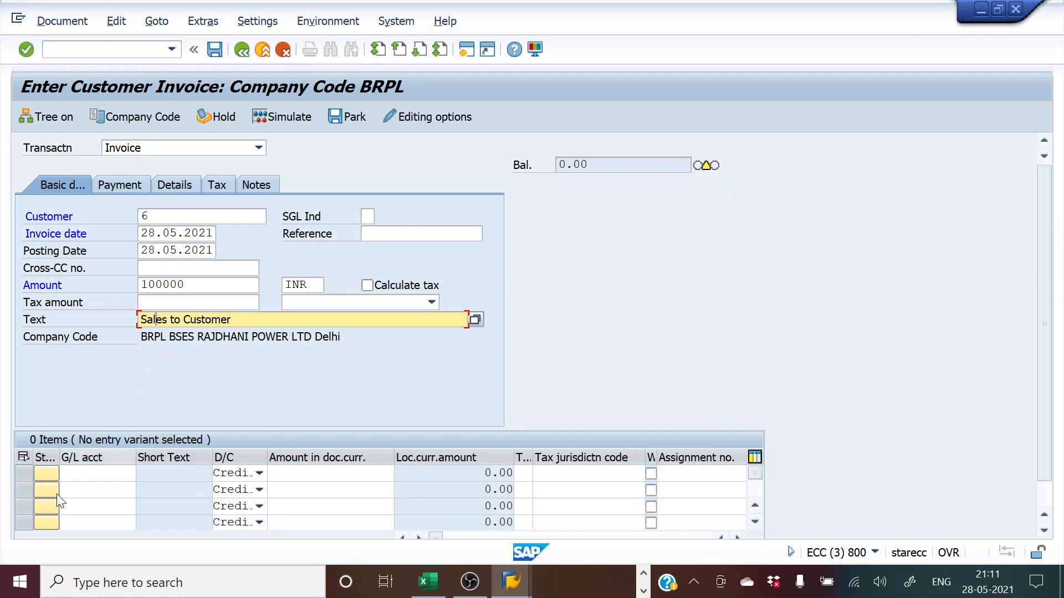
# Look up the BRPL G/L accounts and assign the Sales Account to the first invoice line item.
pyautogui.click(97, 474)
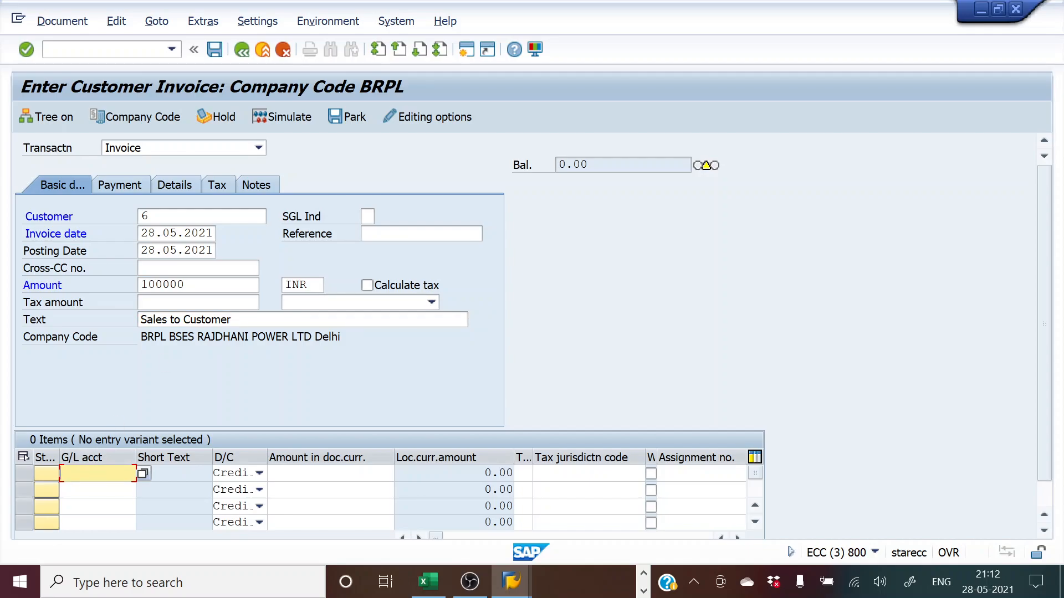
pyautogui.click(143, 474)
pyautogui.press('Return')
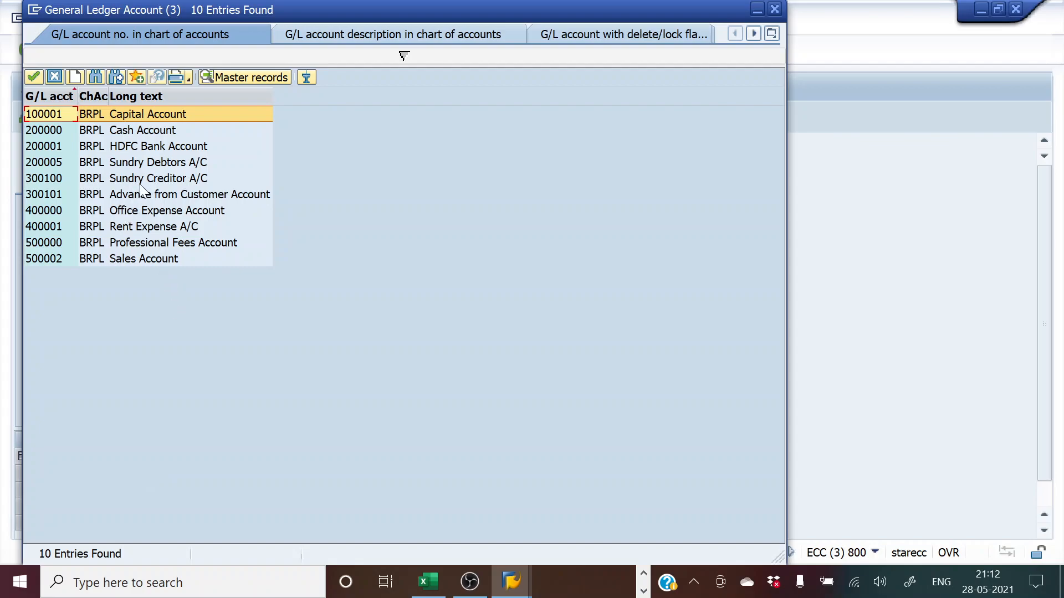
pyautogui.doubleClick(144, 256)
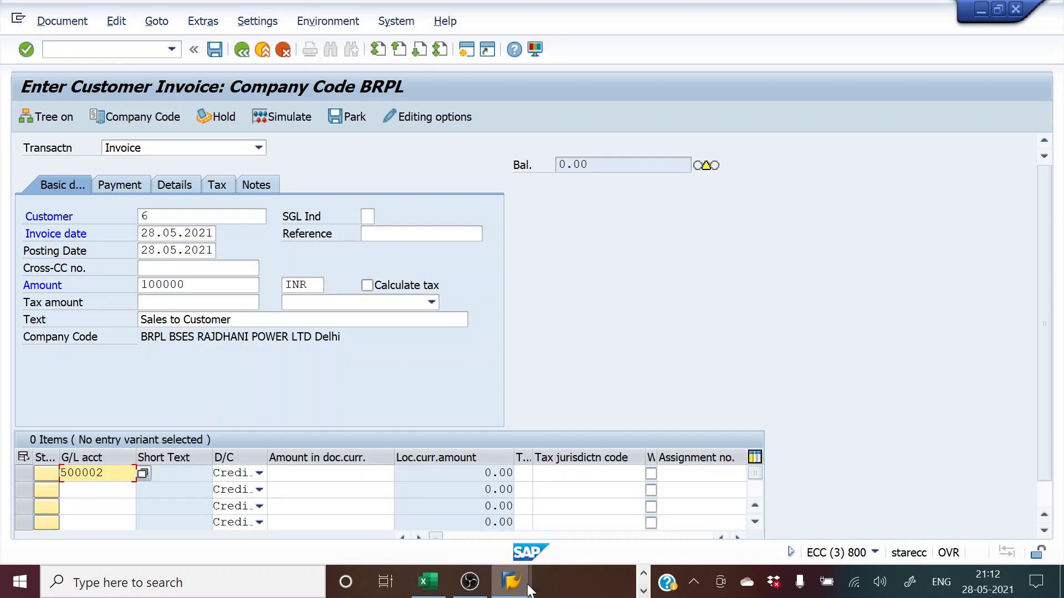
pyautogui.click(471, 582)
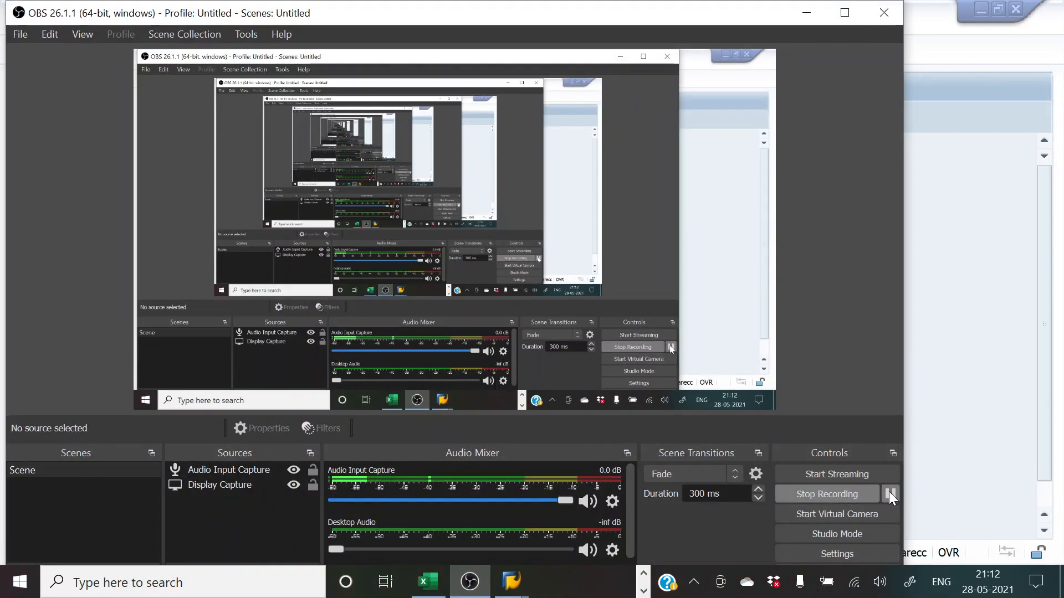
pyautogui.click(924, 484)
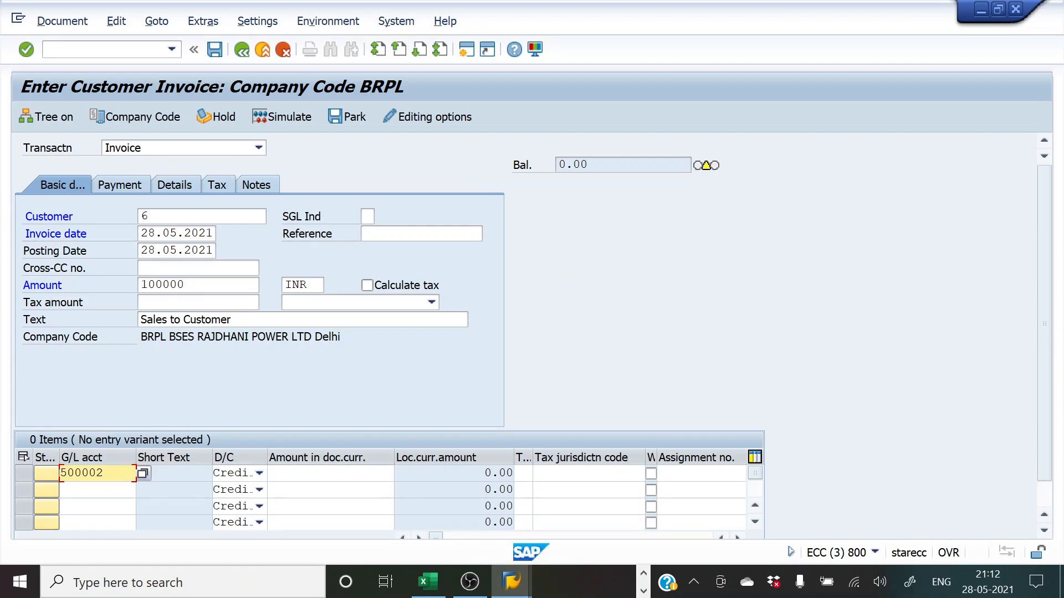
# Fill the Sales Account line's document currency amount with *, acknowledge the down payment notice, and simulate and post the customer invoice.
pyautogui.click(331, 473)
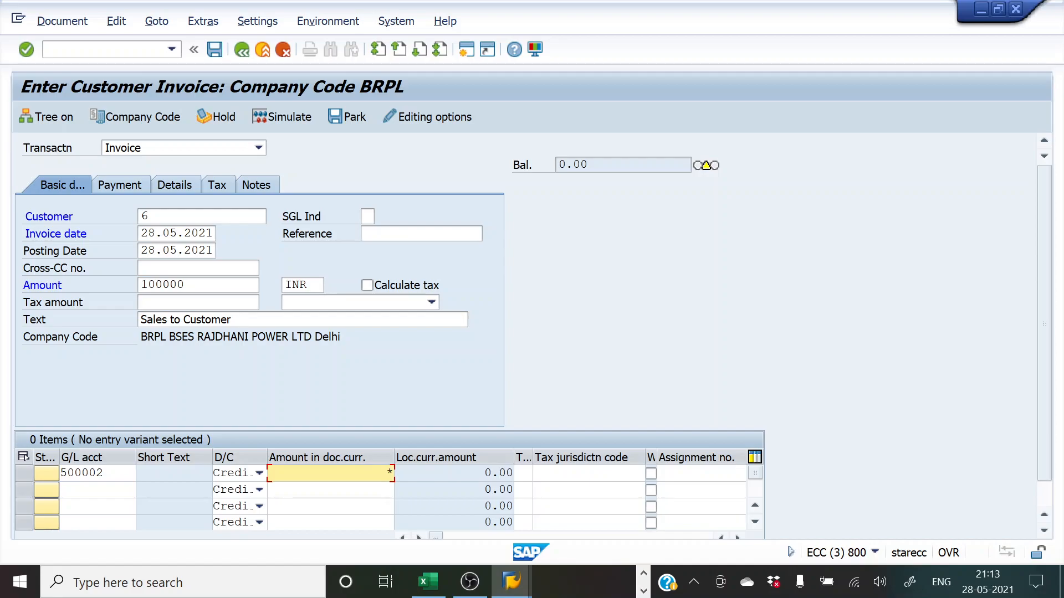
pyautogui.press('Return')
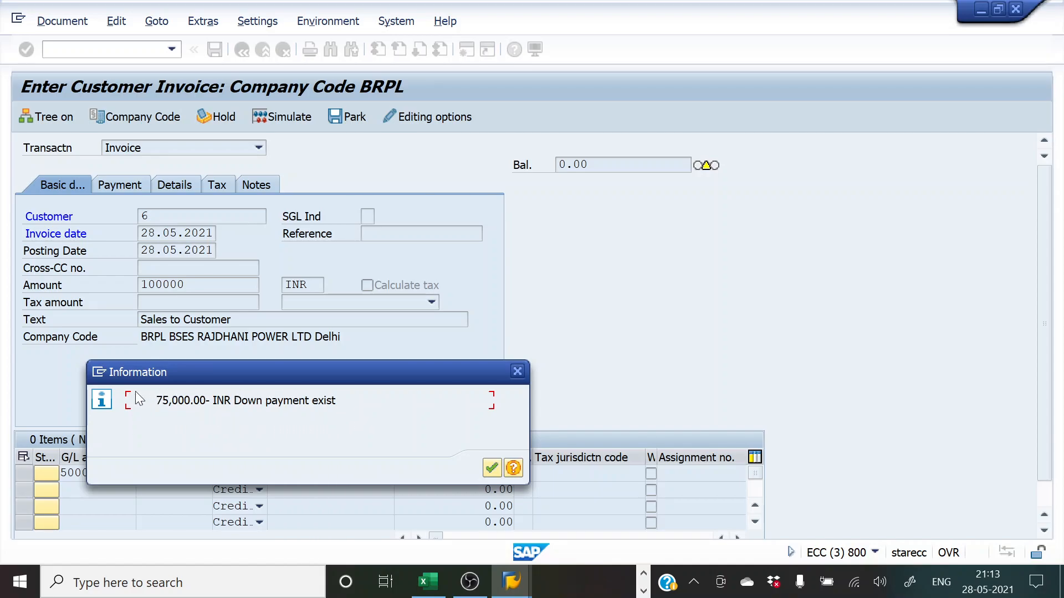
pyautogui.click(489, 469)
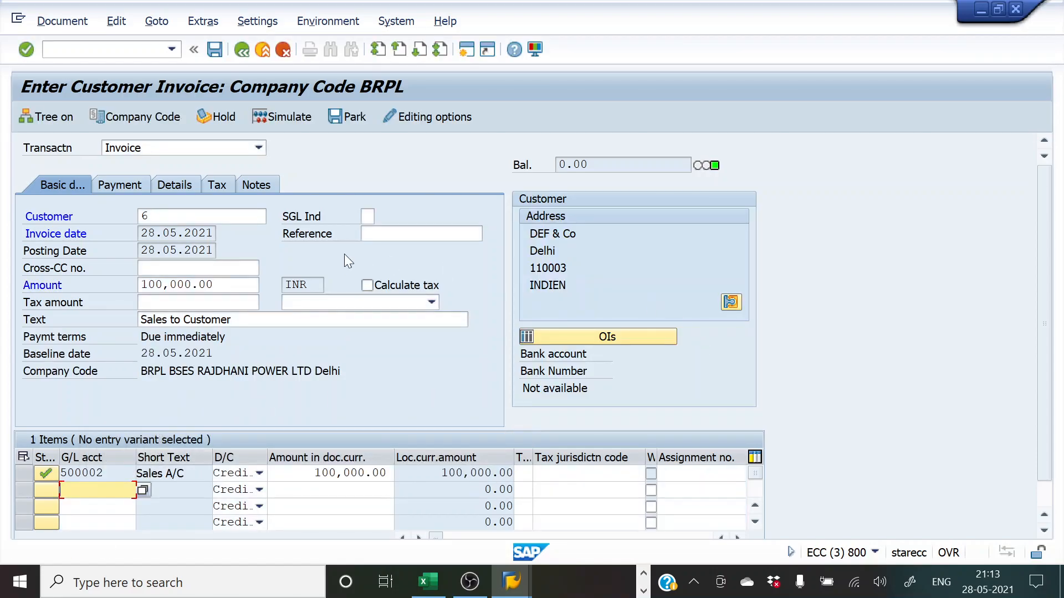
pyautogui.click(277, 118)
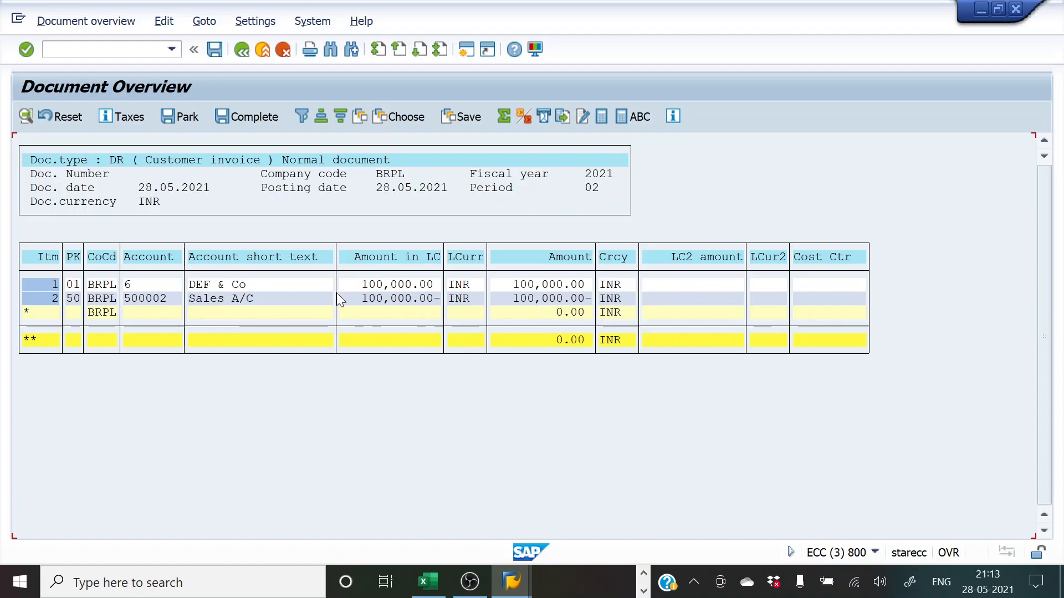
pyautogui.click(214, 52)
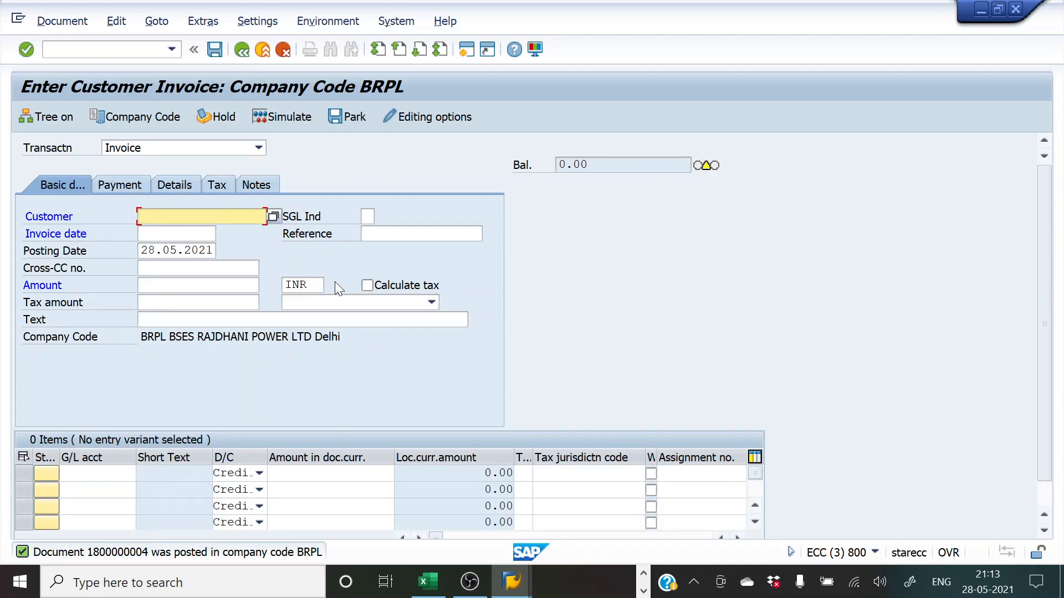
pyautogui.click(470, 581)
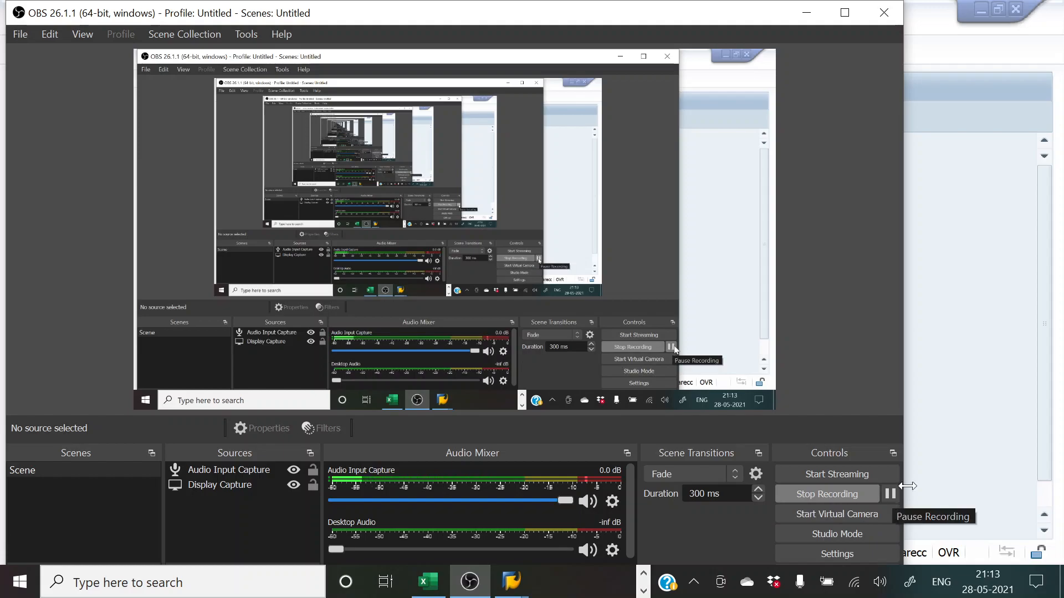
pyautogui.click(972, 440)
# Switch to the Customer Line Item Display session and refresh the list of DEF & Co's items.
pyautogui.hotkey('alt', 'Tab')
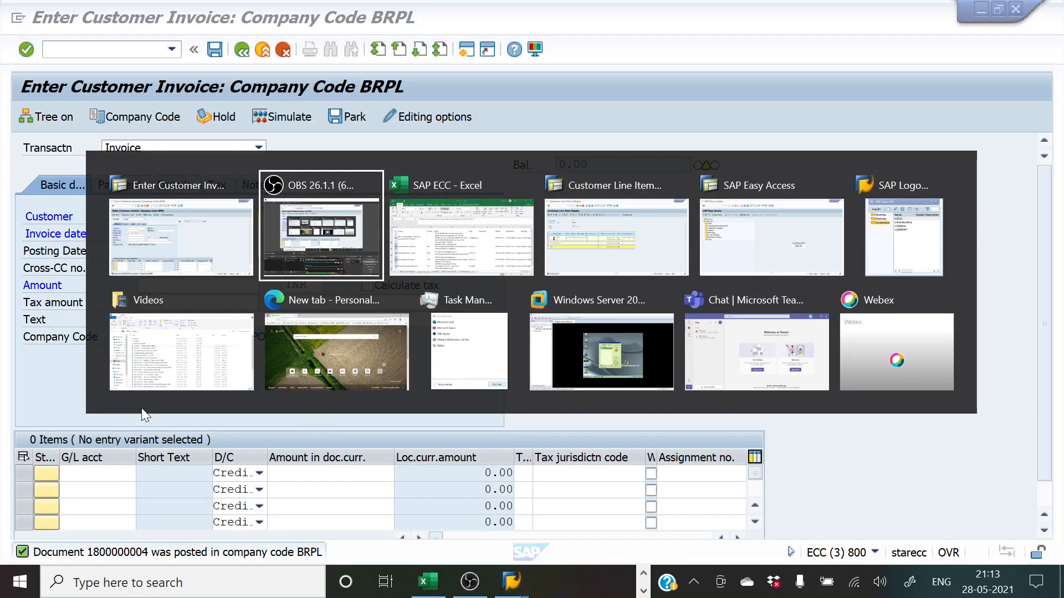
pyautogui.hotkey('alt', 'Tab')
pyautogui.hotkey('alt', 'Tab')
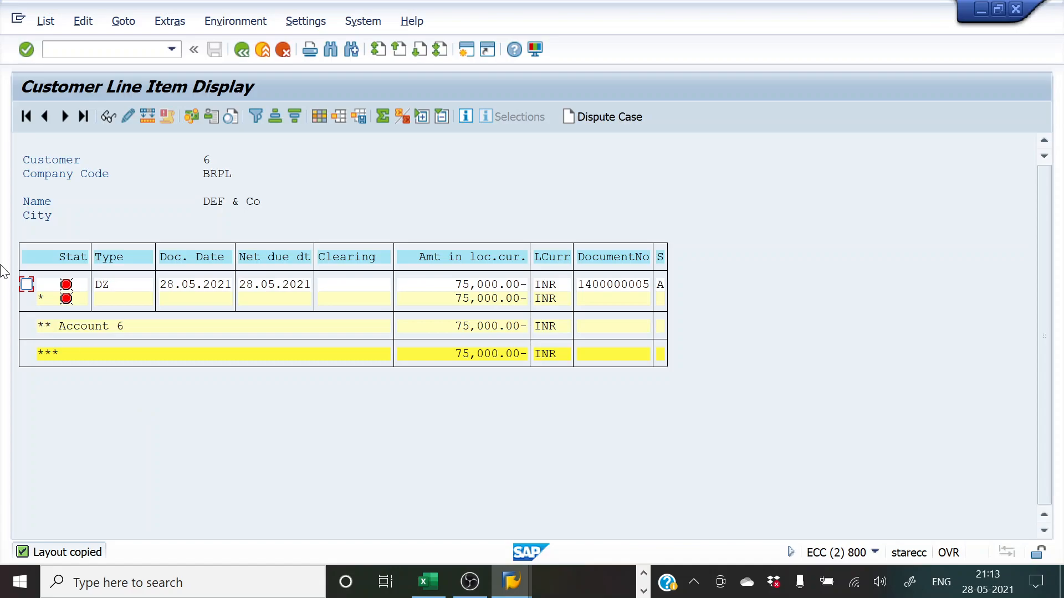
pyautogui.click(46, 21)
pyautogui.click(62, 66)
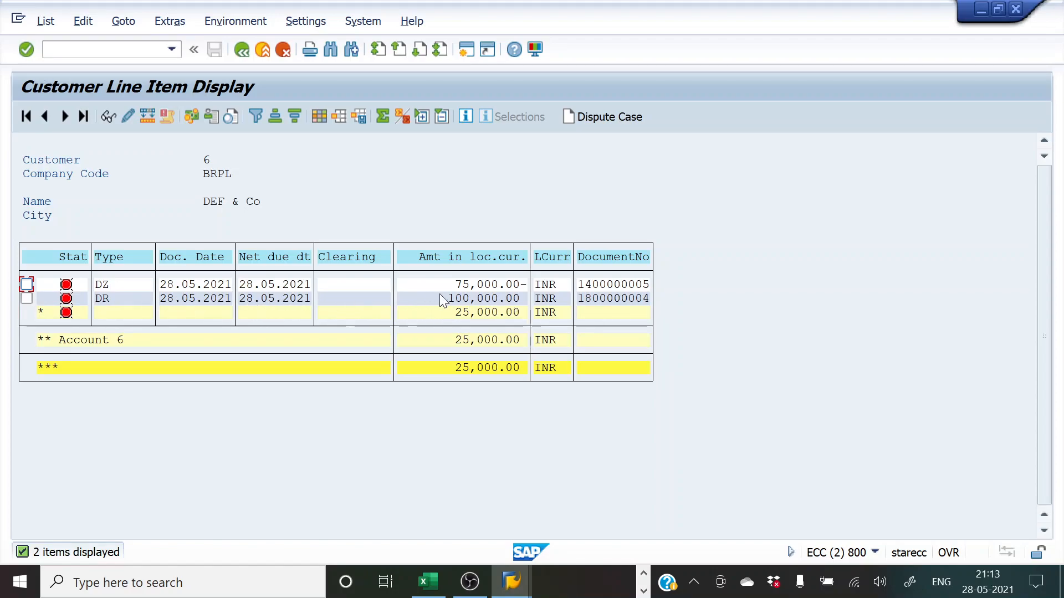
# Find the hidden layout field with "special", add the Special G/L ind. column to the refreshed line item list, and apply the layout.
pyautogui.click(318, 116)
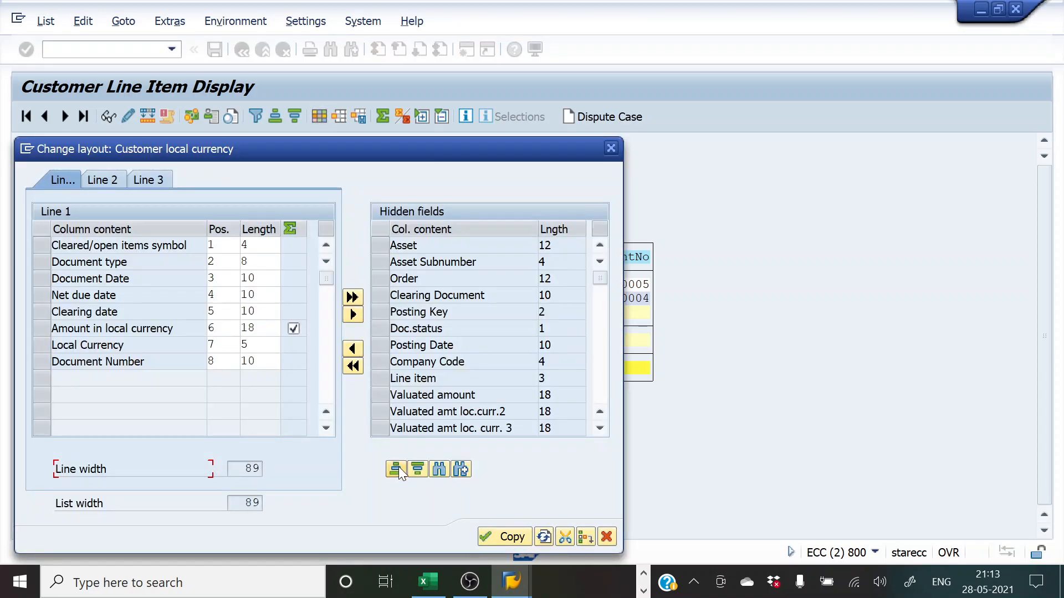
pyautogui.click(436, 472)
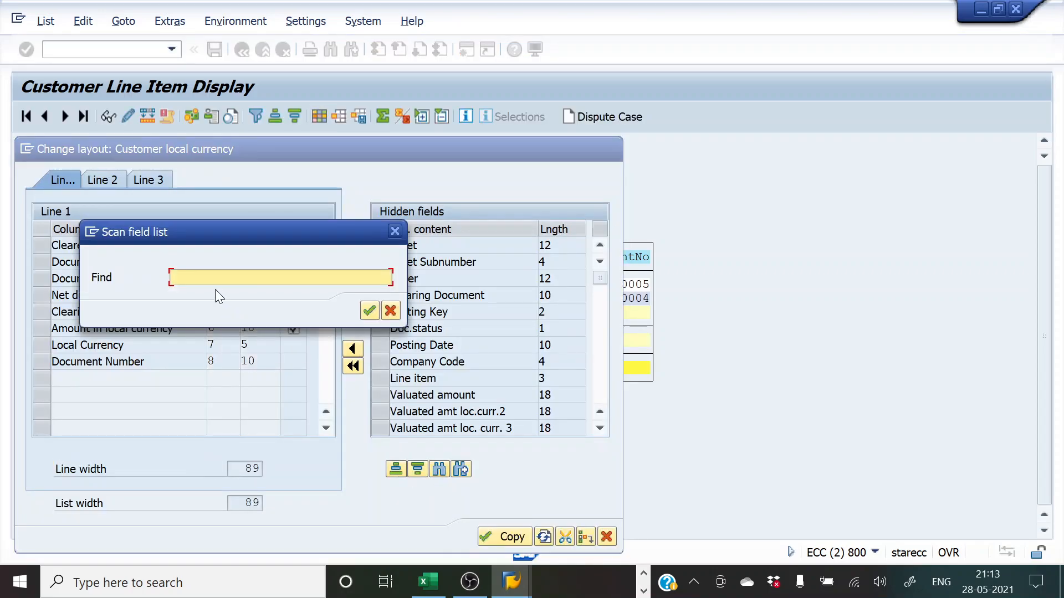
pyautogui.write('special')
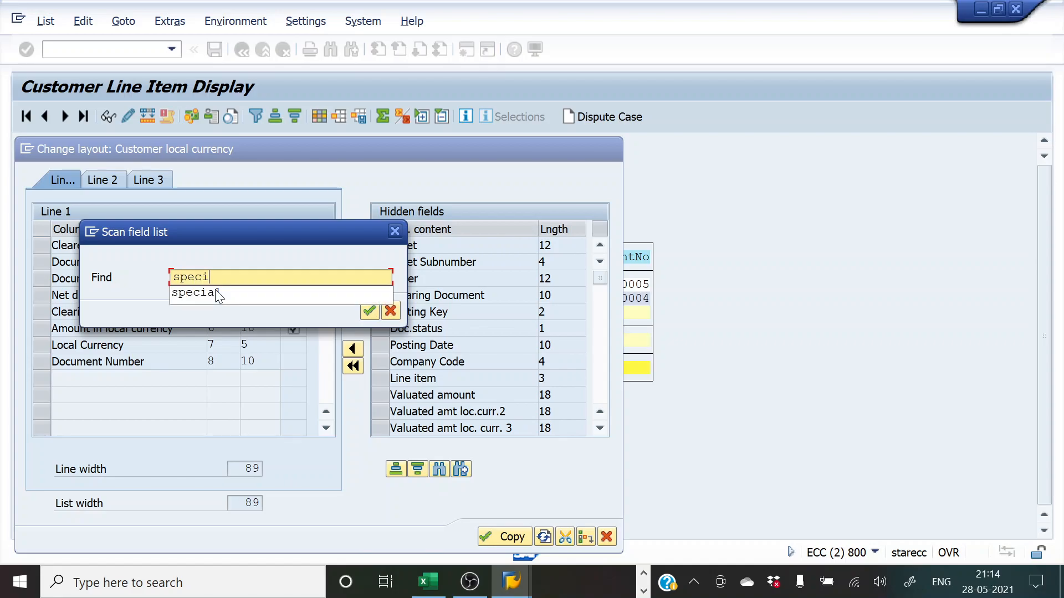
pyautogui.click(371, 311)
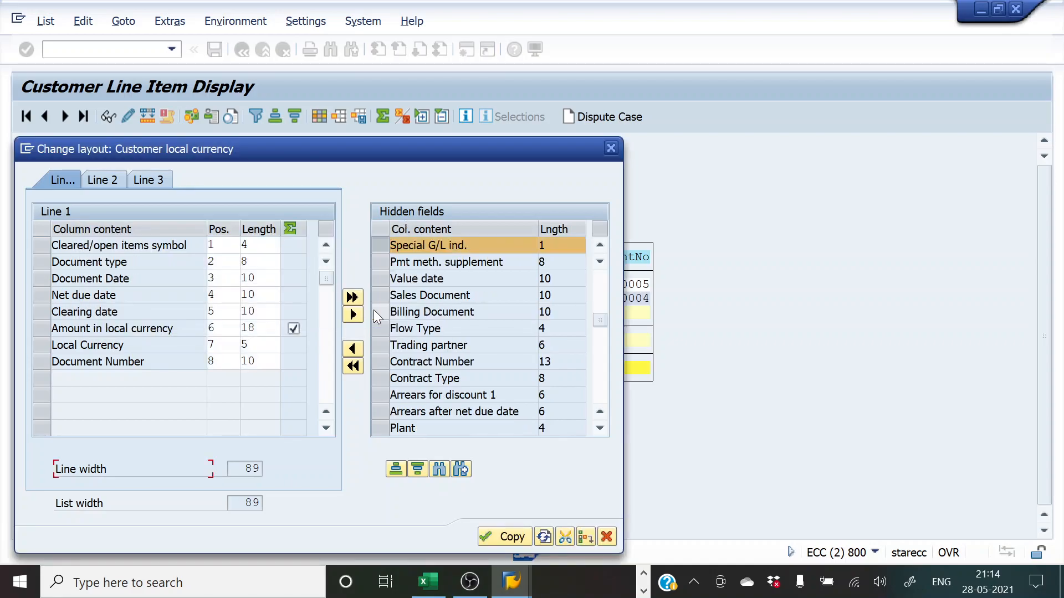
pyautogui.click(353, 350)
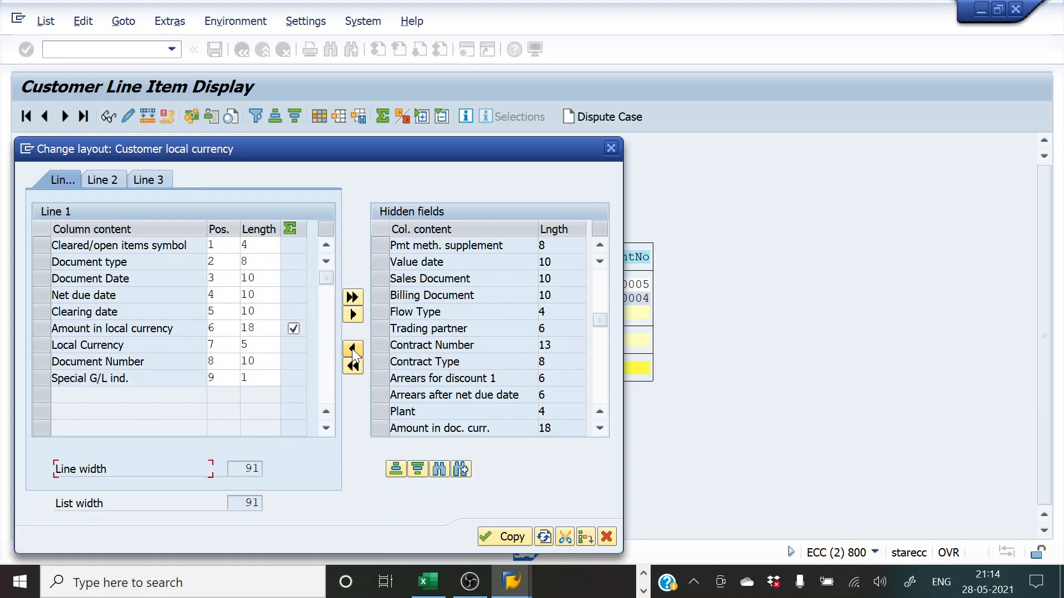
pyautogui.click(491, 533)
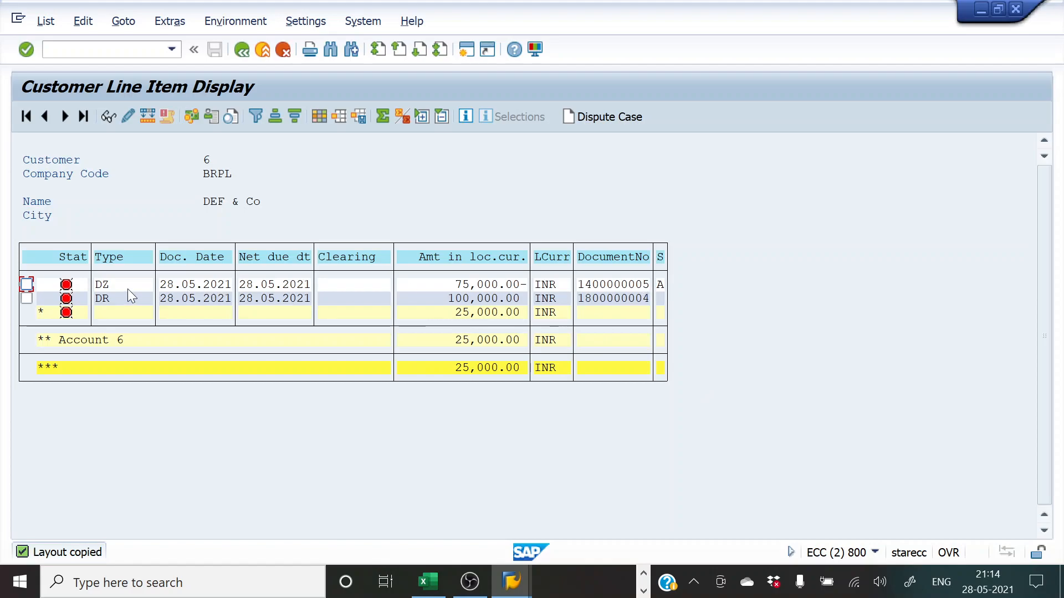
# Switch to the SAP ECC workbook in Excel and review the Down Payment Clearing row's transaction code and menu path.
pyautogui.hotkey('alt', 'Tab')
pyautogui.press('Tab')
pyautogui.press('Tab')
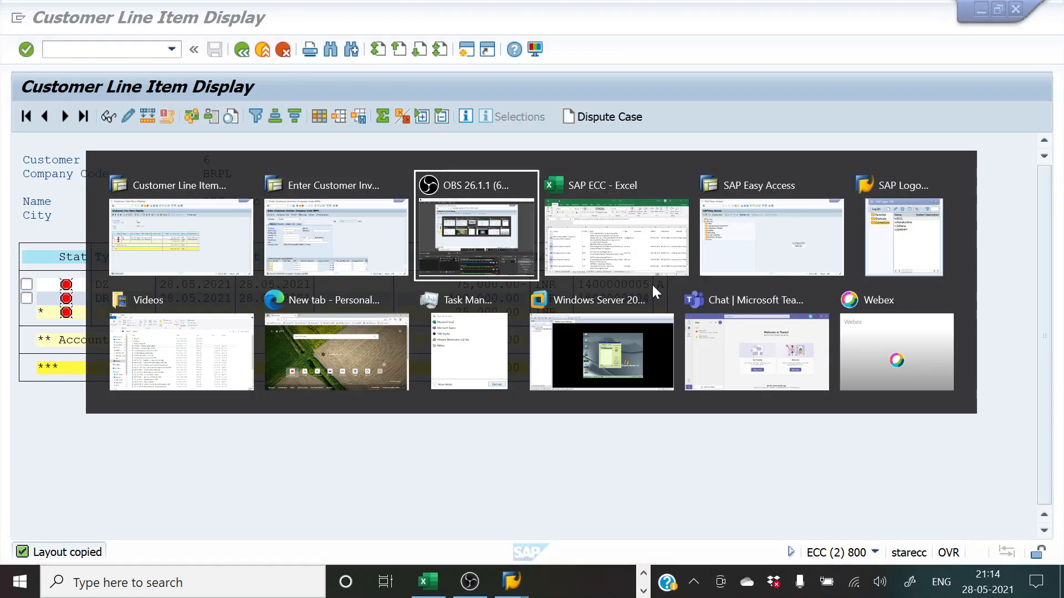
pyautogui.press('Left')
pyautogui.press('Left')
pyautogui.press('Left')
pyautogui.press('Right')
pyautogui.press('Down')
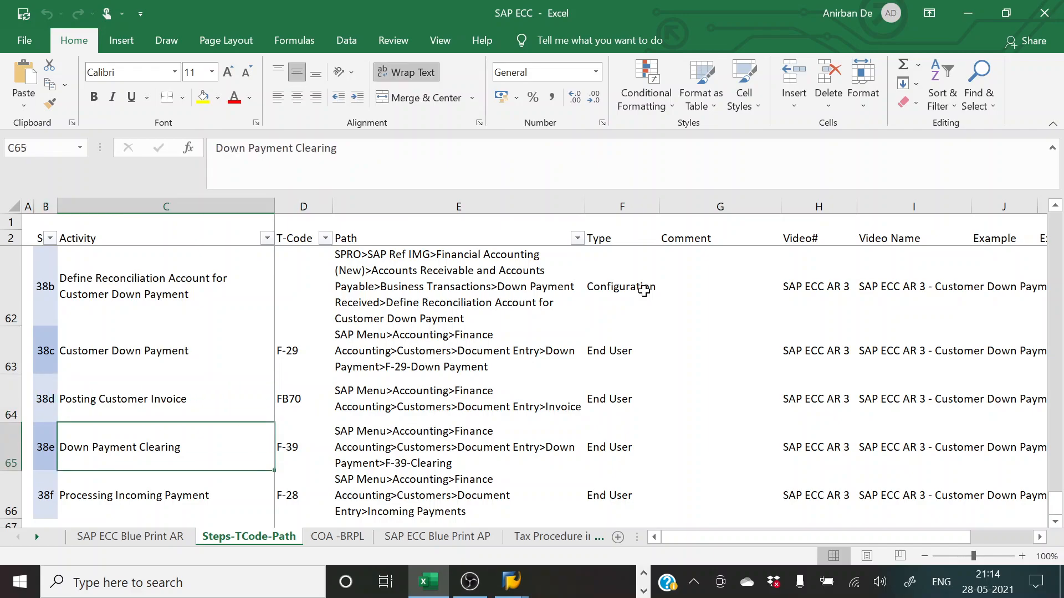
pyautogui.hotkey('alt', 'Tab')
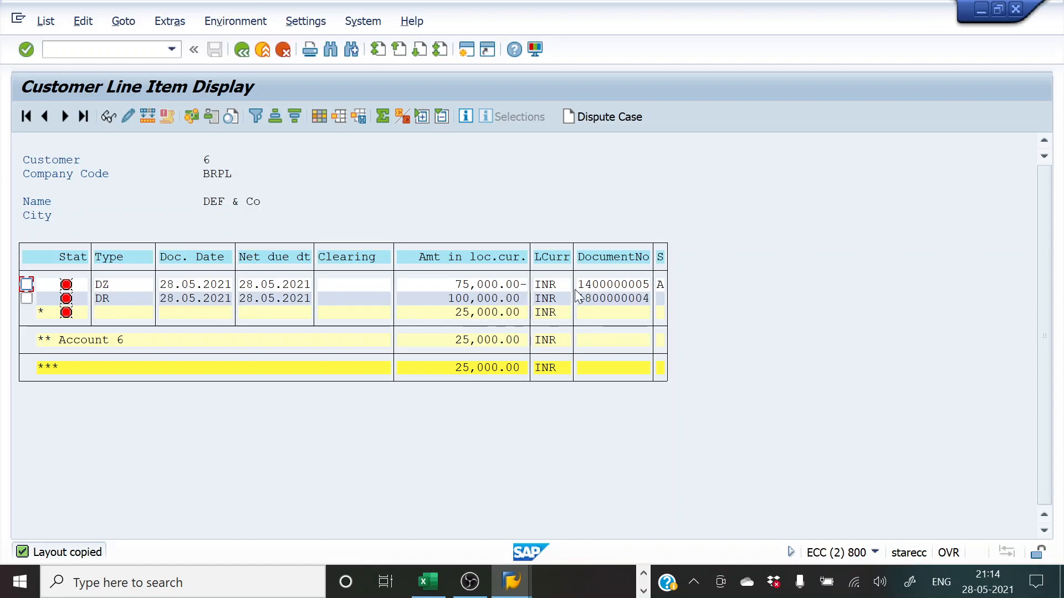
pyautogui.hotkey('alt', 'Tab')
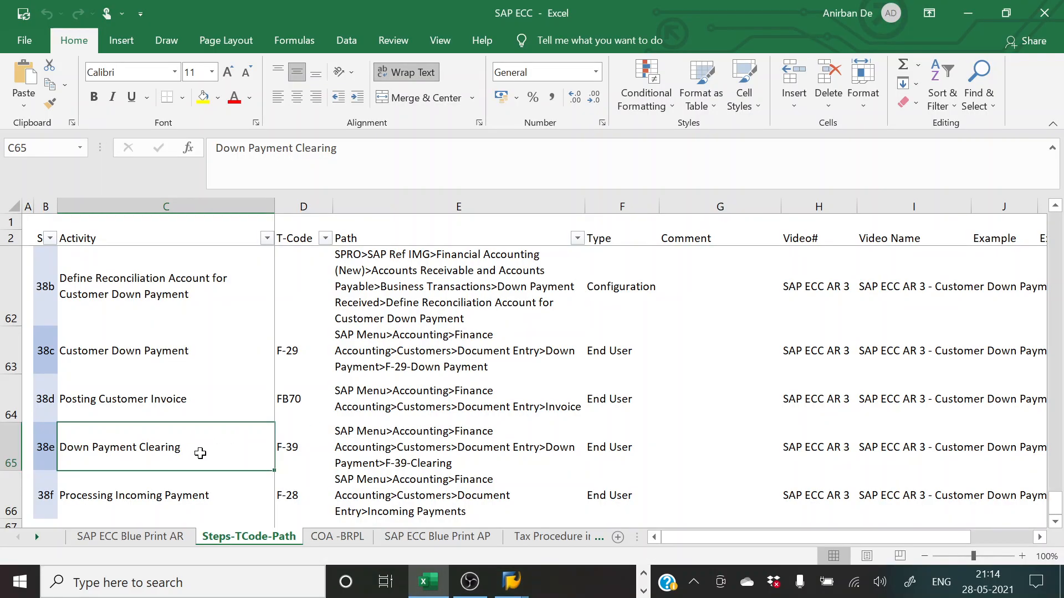
pyautogui.click(286, 445)
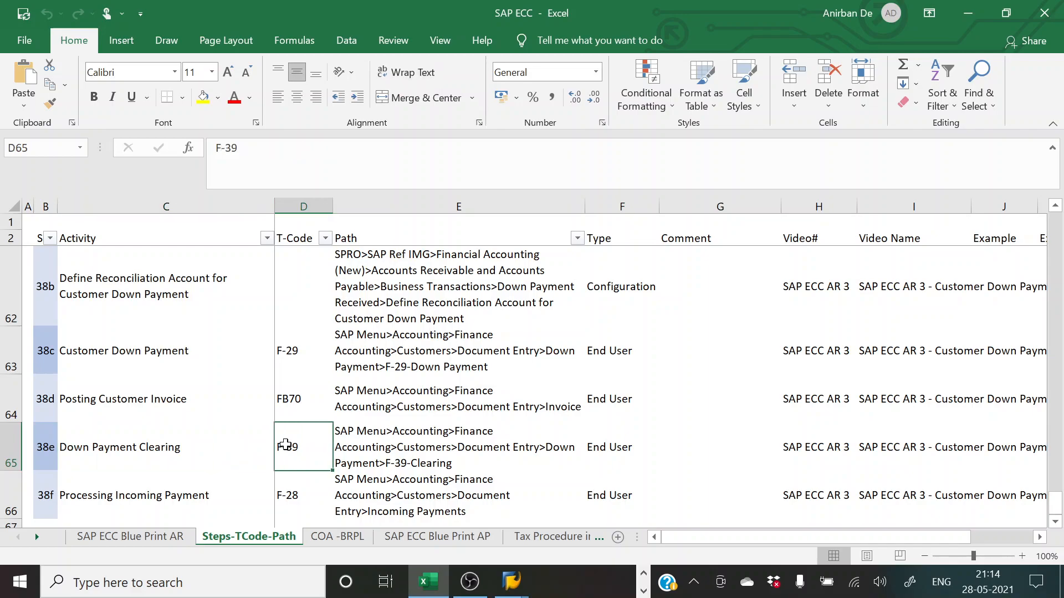
pyautogui.click(366, 441)
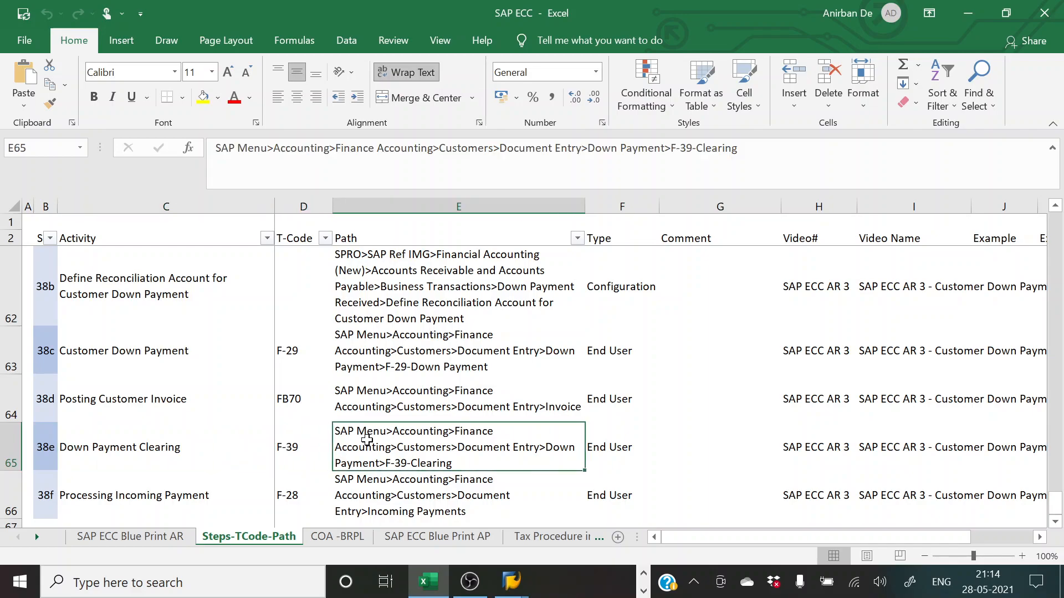
# Switch to the Enter Customer Invoice session in SAP and exit to SAP Easy Access with /n.
pyautogui.hotkey('alt', 'Tab')
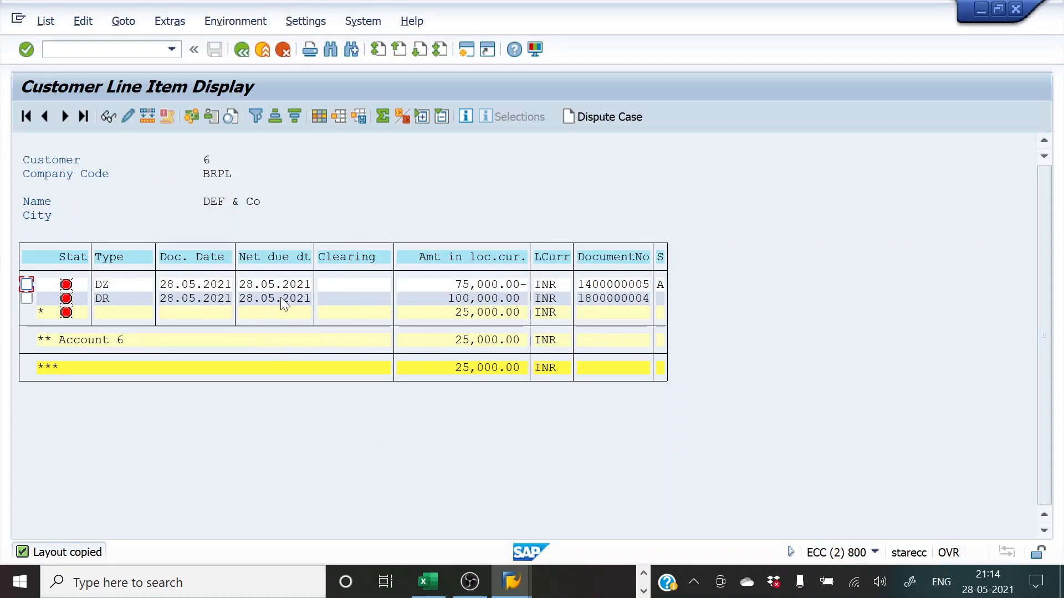
pyautogui.hotkey('alt', 'Tab')
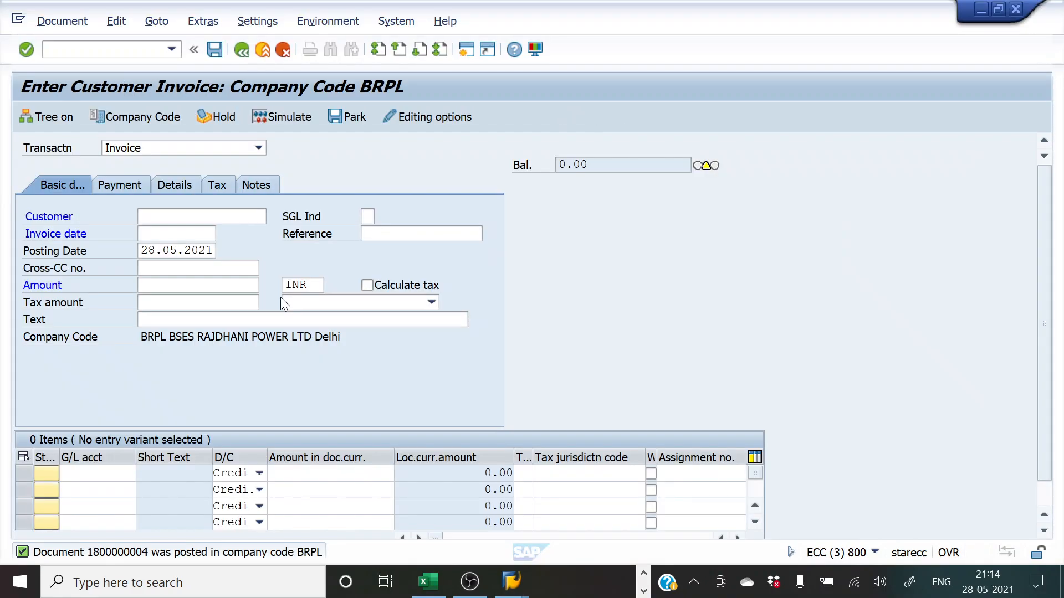
pyautogui.click(48, 49)
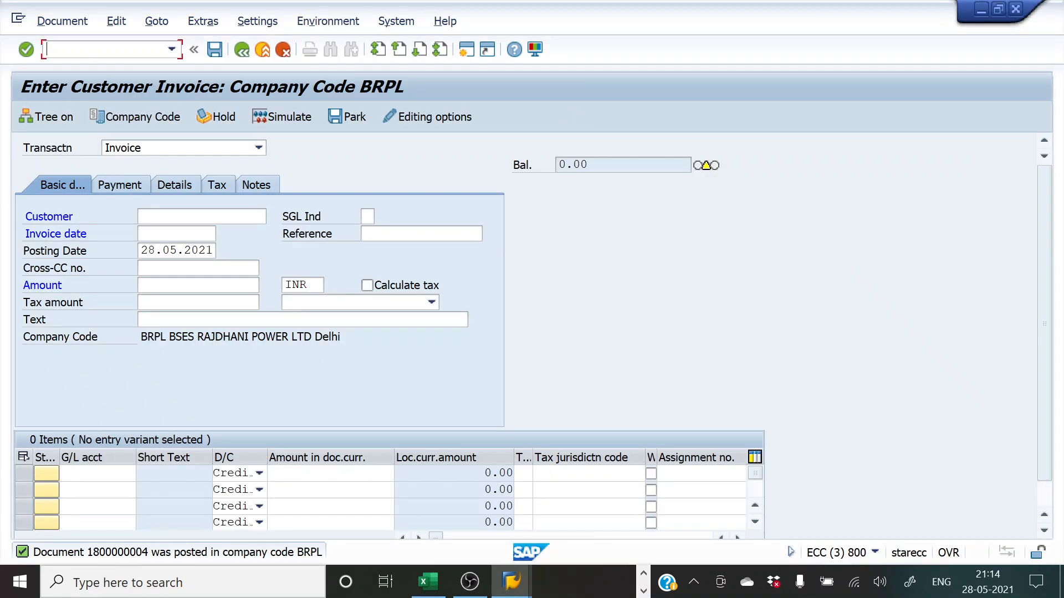
pyautogui.write('/n')
pyautogui.press('Return')
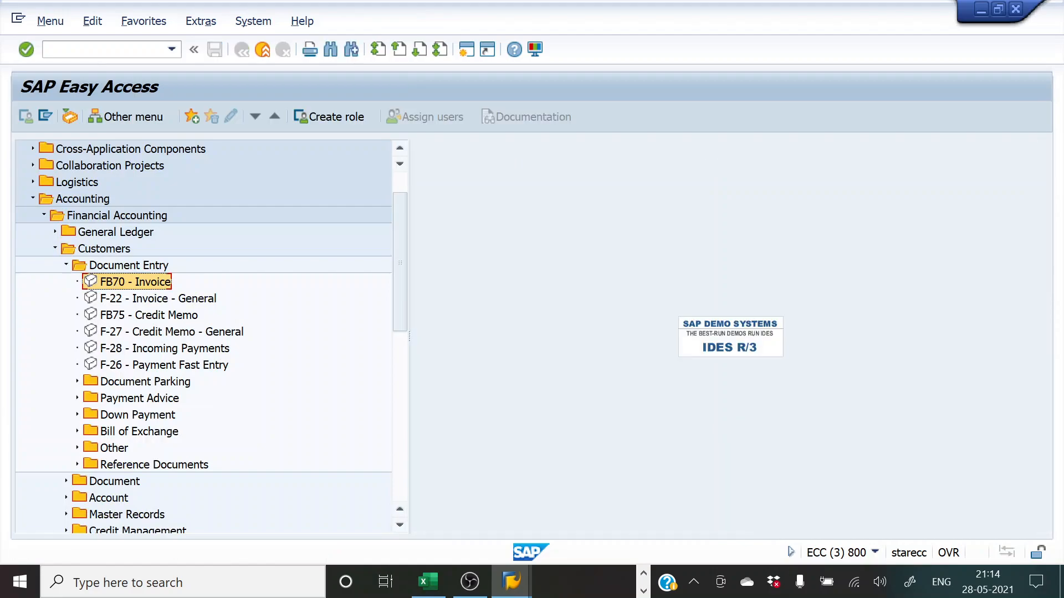
# Collapse the Accounting tree, and re-expand it through Financial Accounting, Customers and Document Entry to the Down Payment transactions.
pyautogui.click(67, 263)
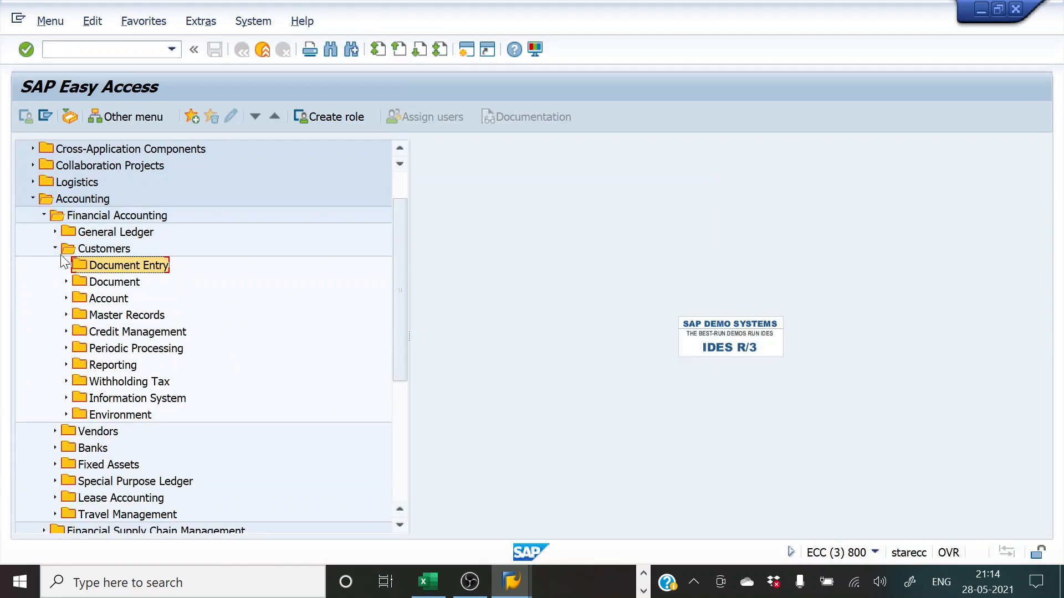
pyautogui.click(56, 248)
pyautogui.click(44, 215)
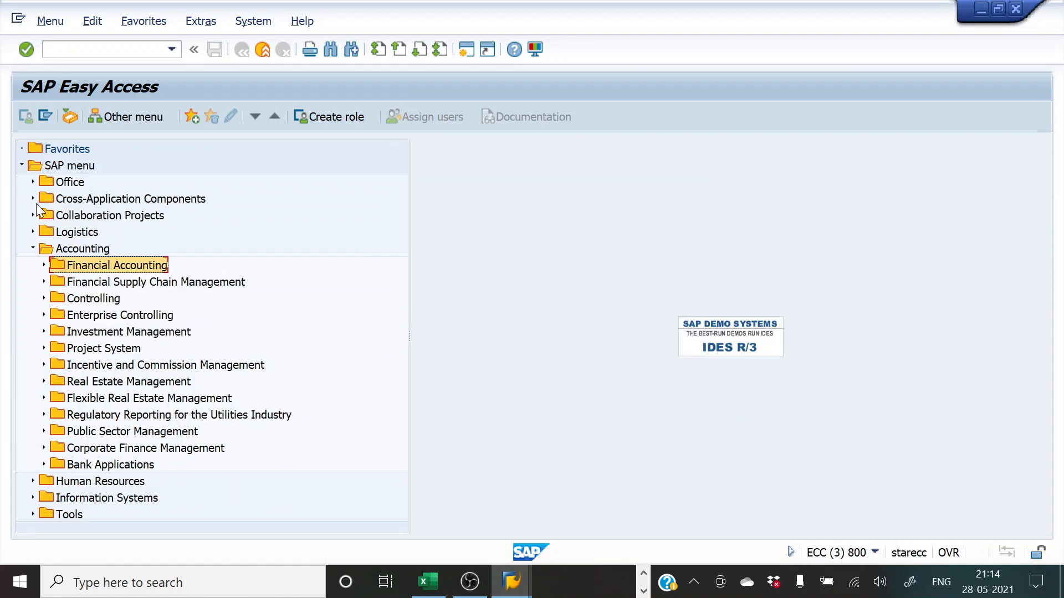
pyautogui.click(32, 248)
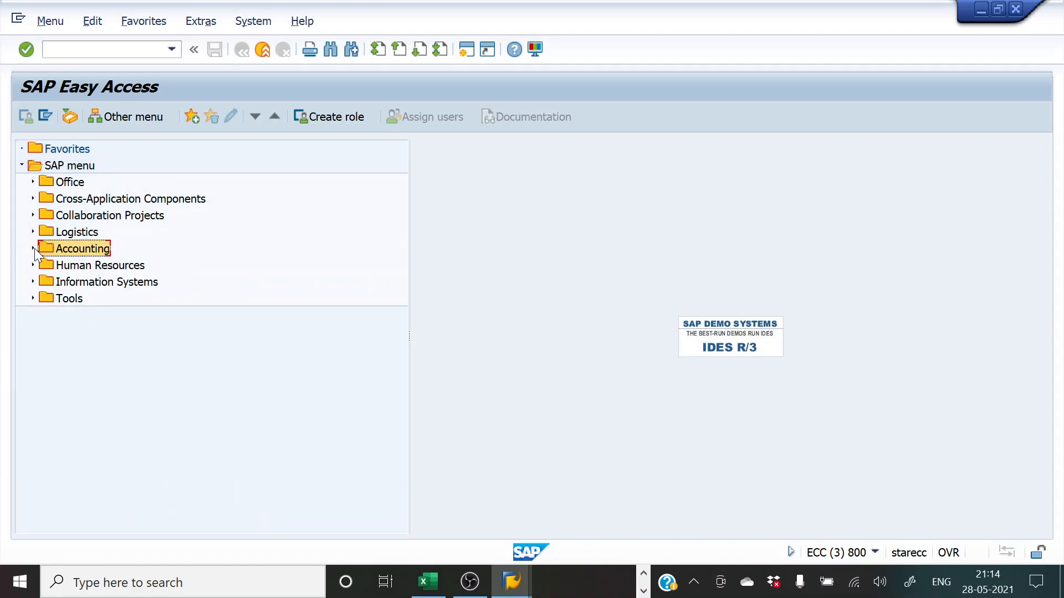
pyautogui.click(32, 248)
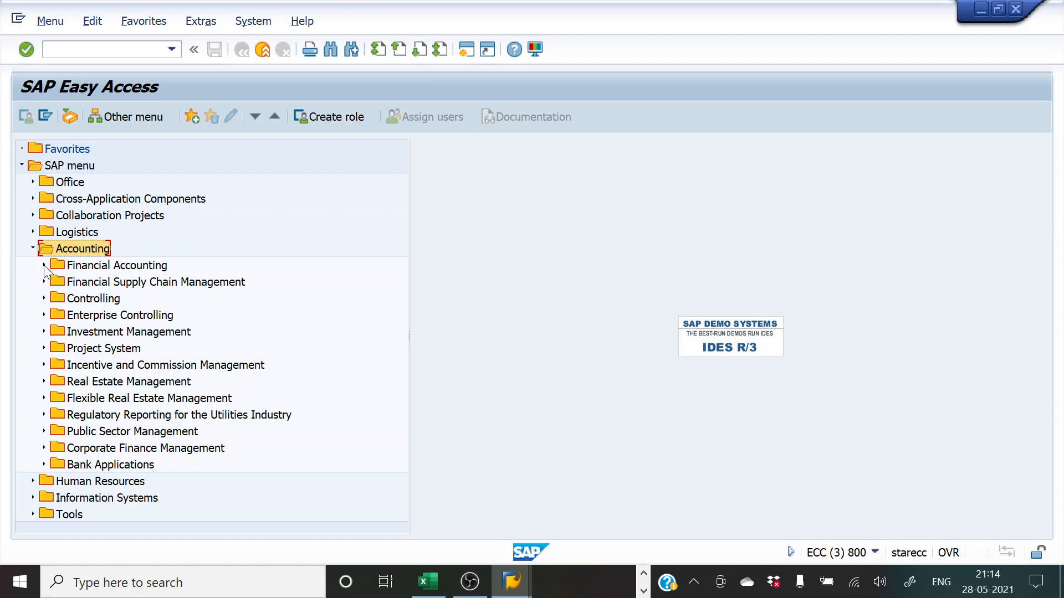
pyautogui.click(44, 265)
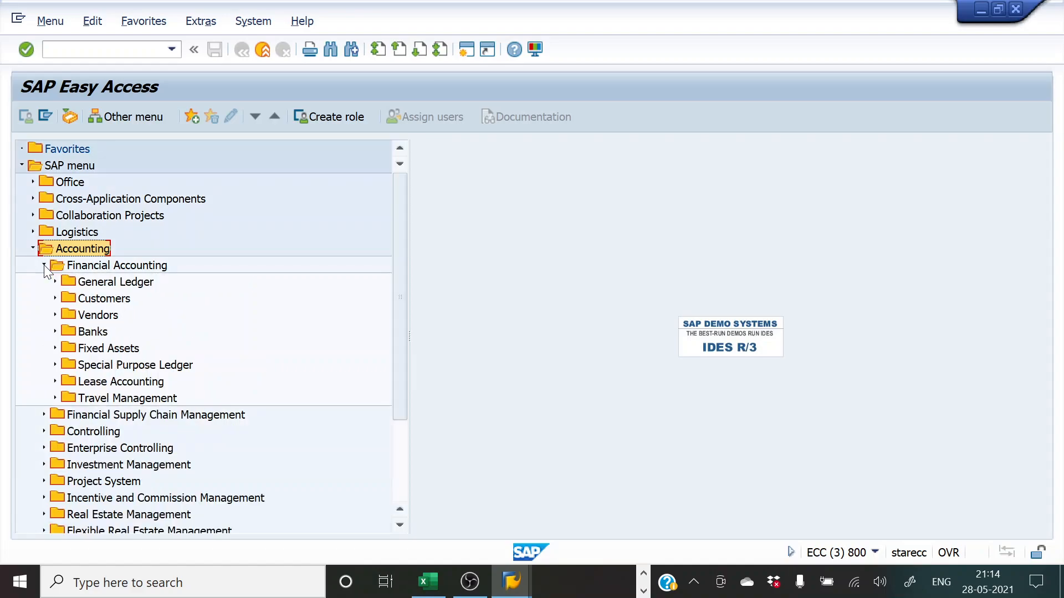
pyautogui.click(54, 297)
pyautogui.click(65, 316)
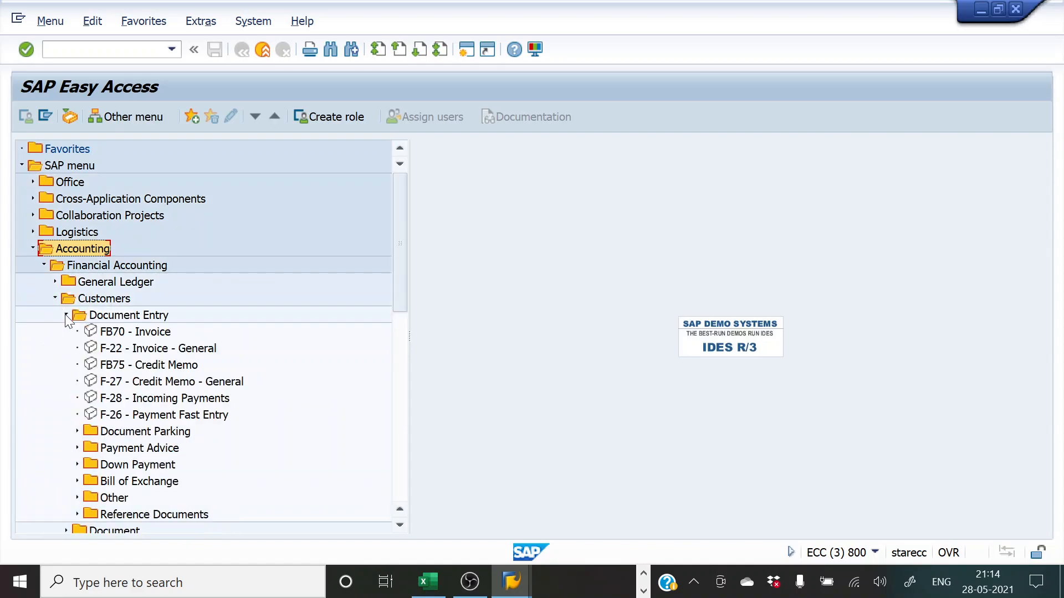
pyautogui.click(76, 465)
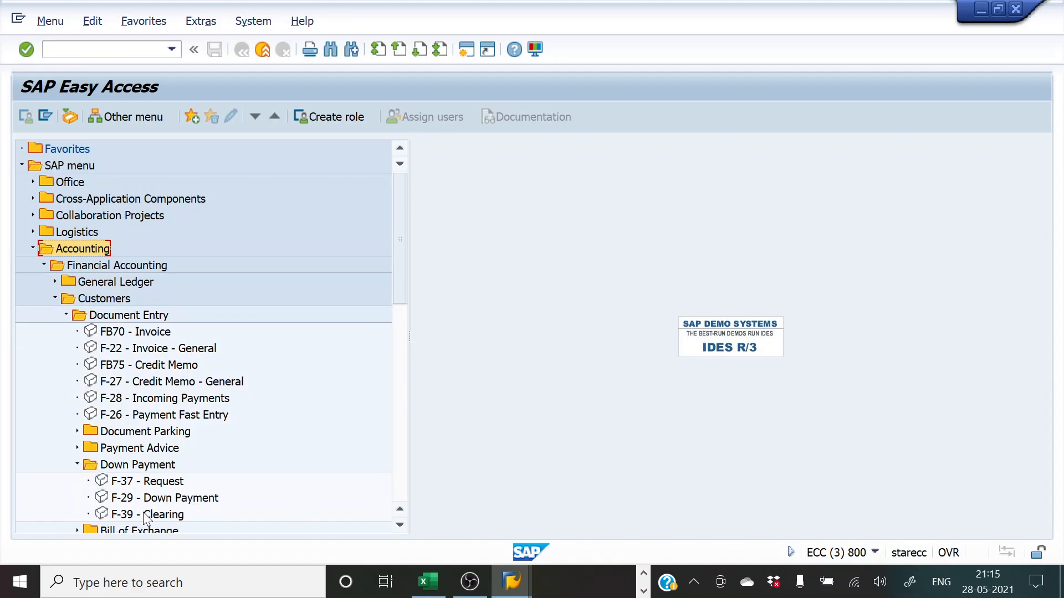
# Recheck the Down Payment Clearing transaction code in the Excel workbook and start F-39 Clearing in the SAP Easy Access session.
pyautogui.hotkey('alt', 'Tab')
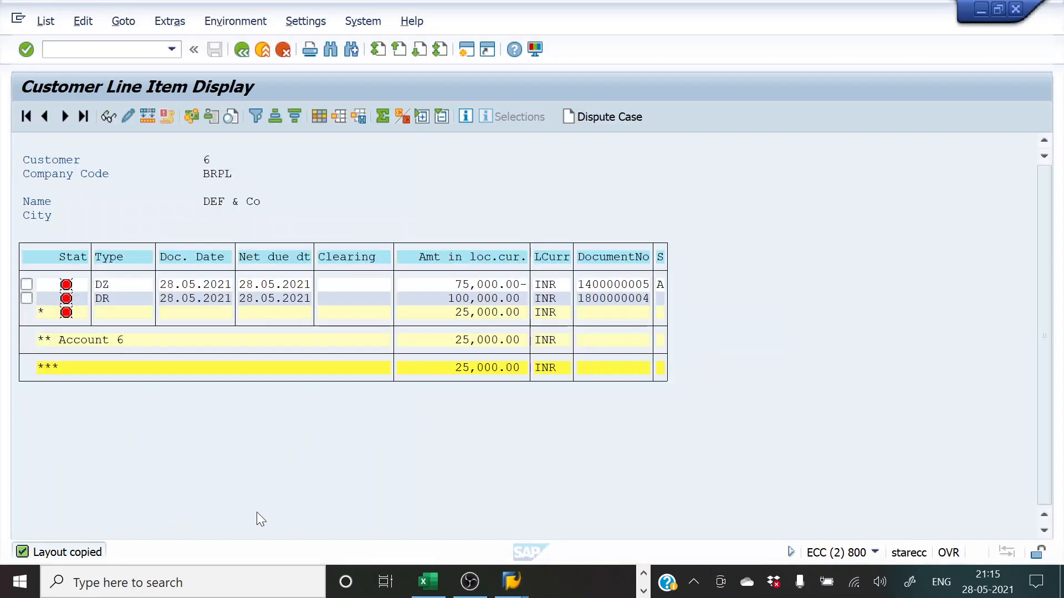
pyautogui.hotkey('alt', 'Tab')
pyautogui.hotkey('alt', 'Tab')
pyautogui.hotkey('alt', 'Tab')
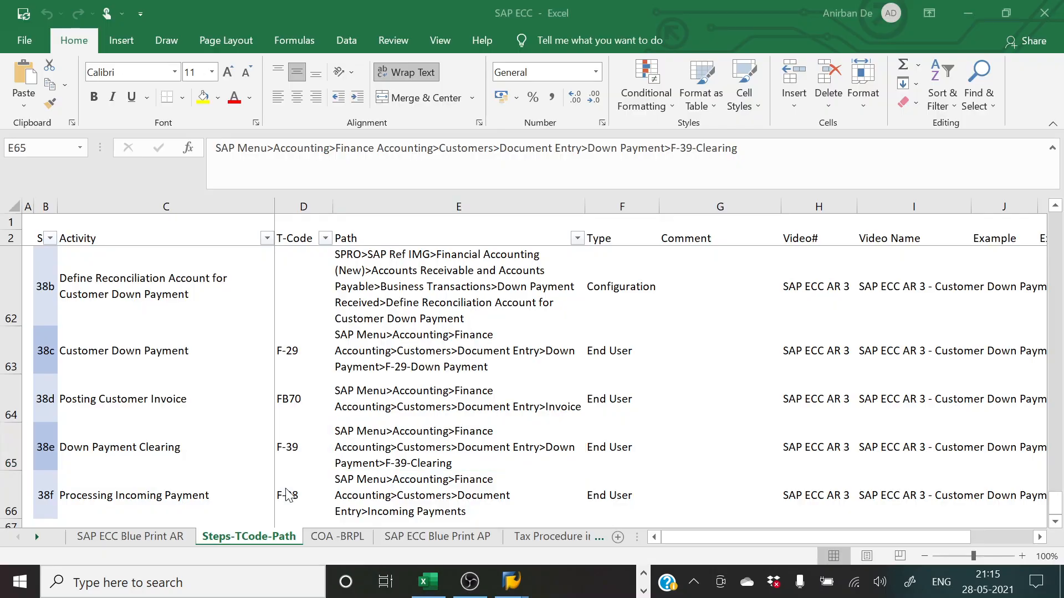
pyautogui.click(290, 456)
pyautogui.hotkey('alt', 'Tab')
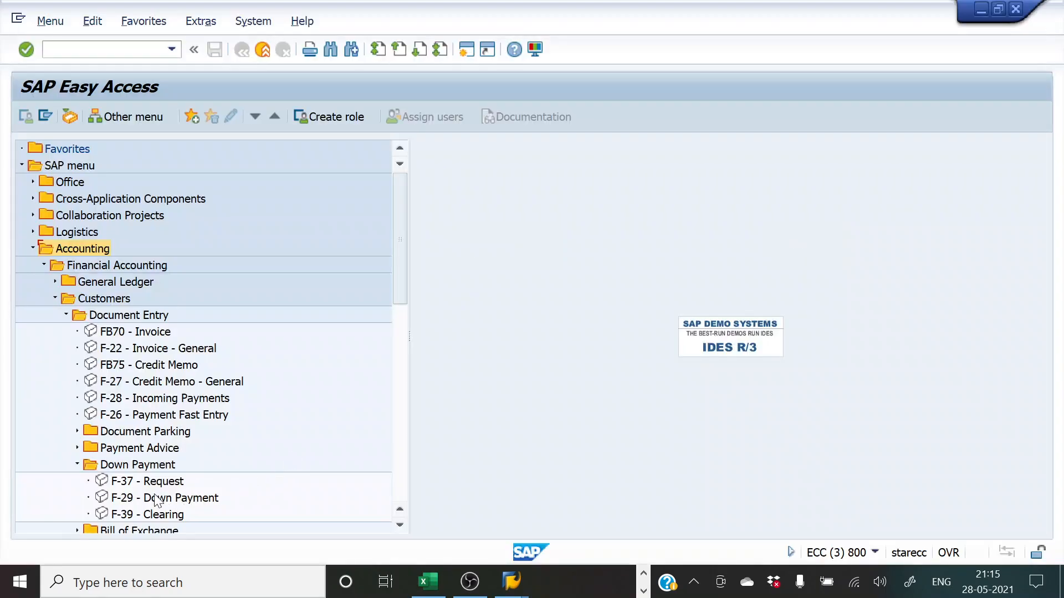
pyautogui.doubleClick(141, 515)
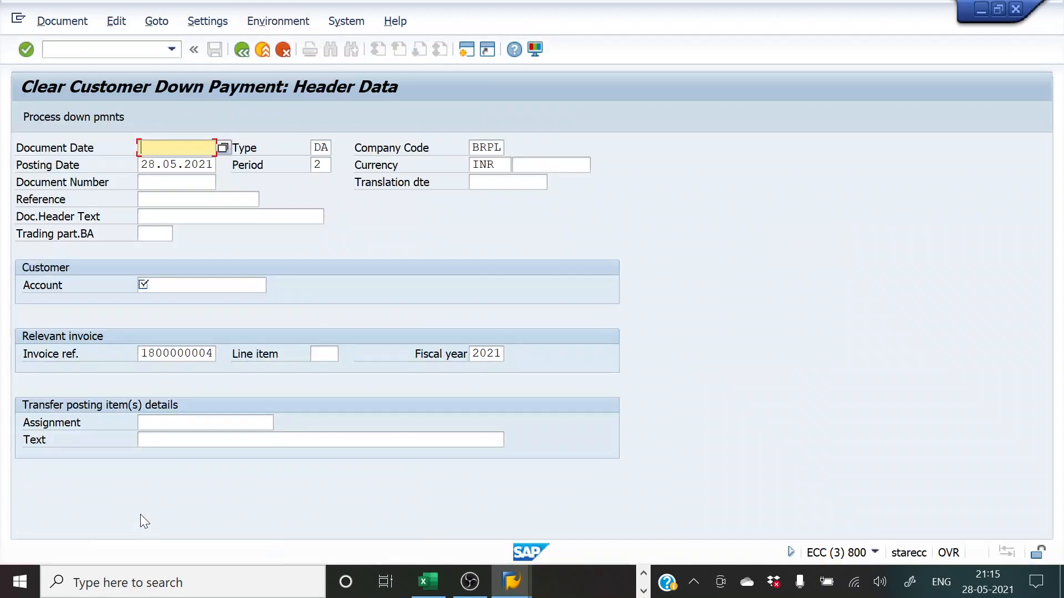
# Copy the posting date 28.05.2021 into the document date and enter "Clearing Special GL" as the document header text.
pyautogui.press('Tab')
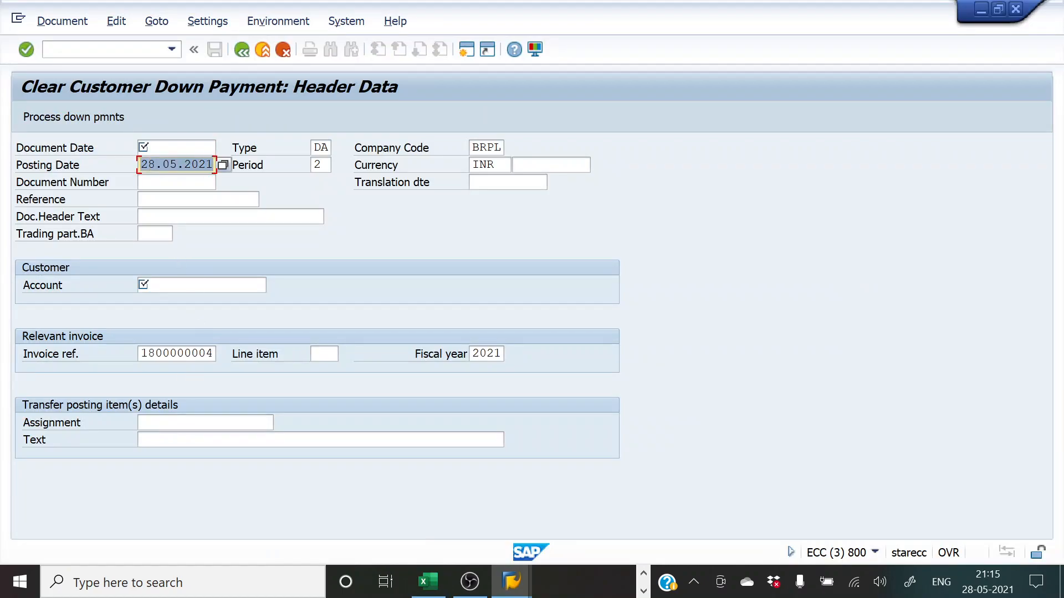
pyautogui.hotkey('ctrl', 'c')
pyautogui.hotkey('shift', 'Tab')
pyautogui.hotkey('ctrl', 'v')
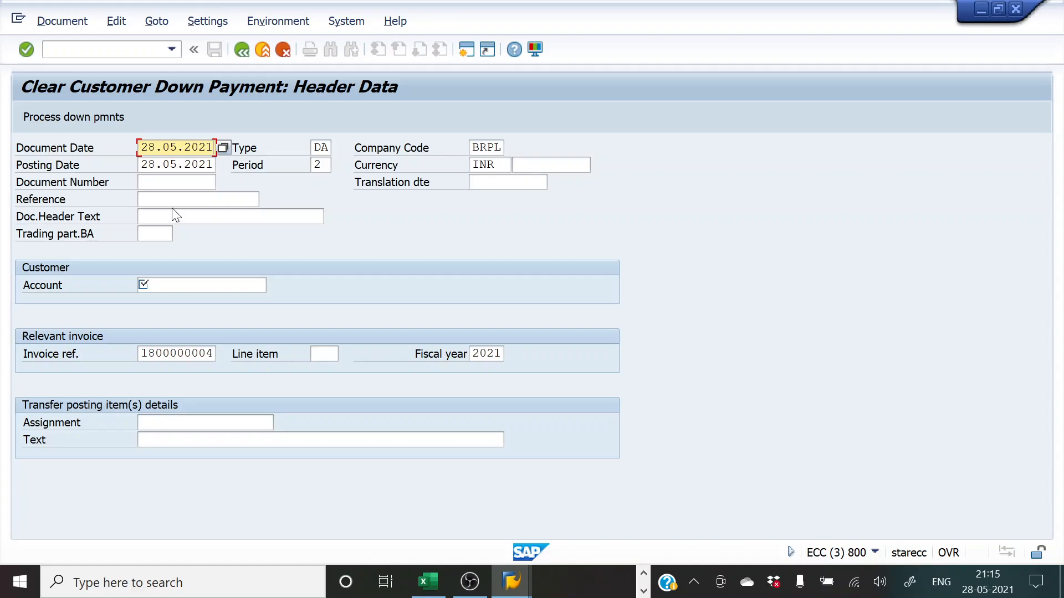
pyautogui.click(230, 217)
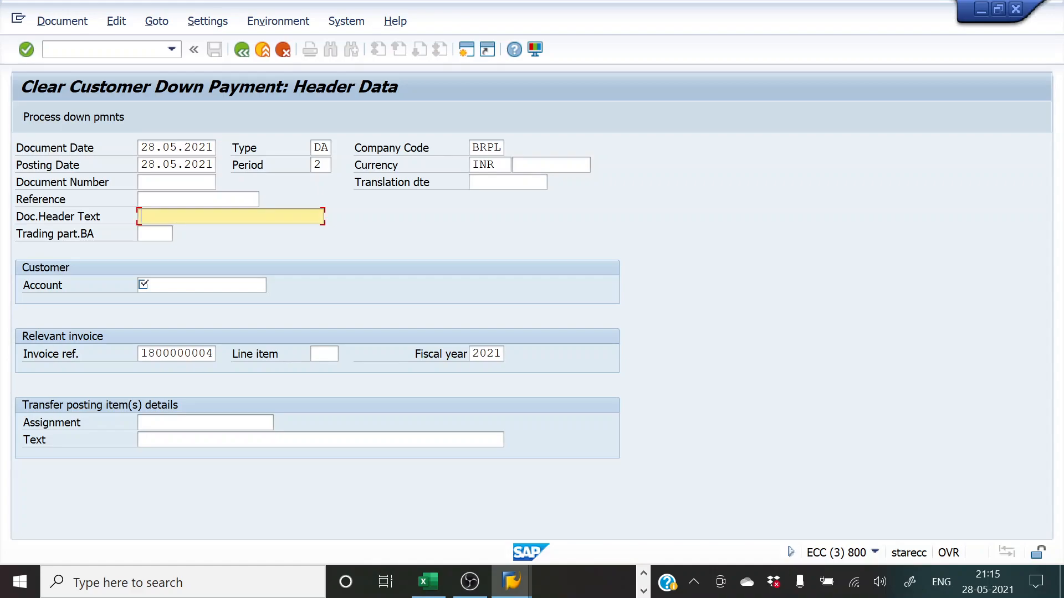
pyautogui.write('C')
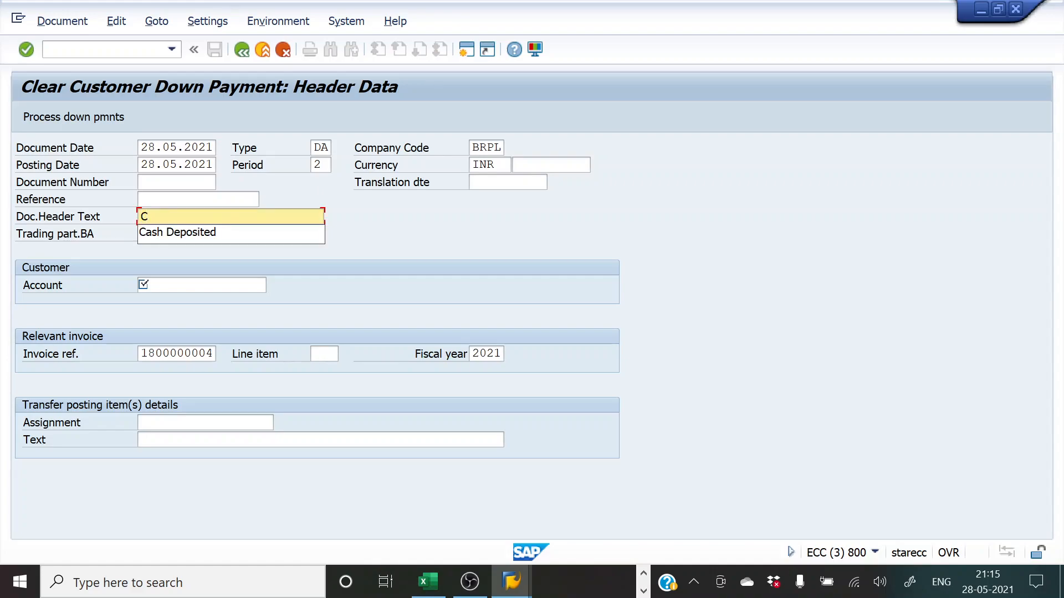
pyautogui.write('lea')
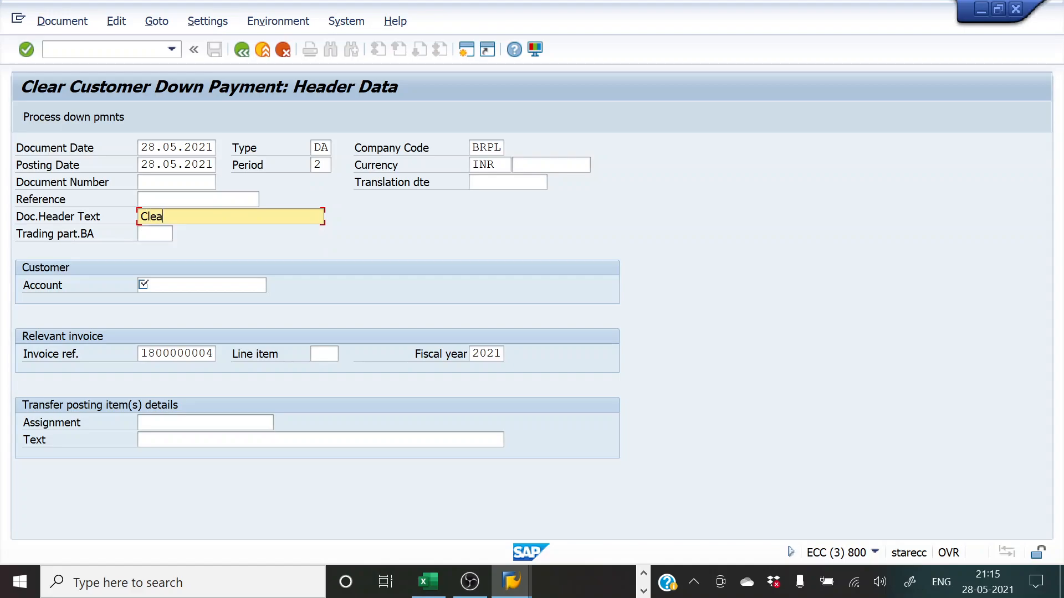
pyautogui.write('ring Special GL')
# Look up the BRPL customers and assign DEF & Co as the customer account for the clearing.
pyautogui.click(188, 285)
pyautogui.click(273, 285)
pyautogui.press('Return')
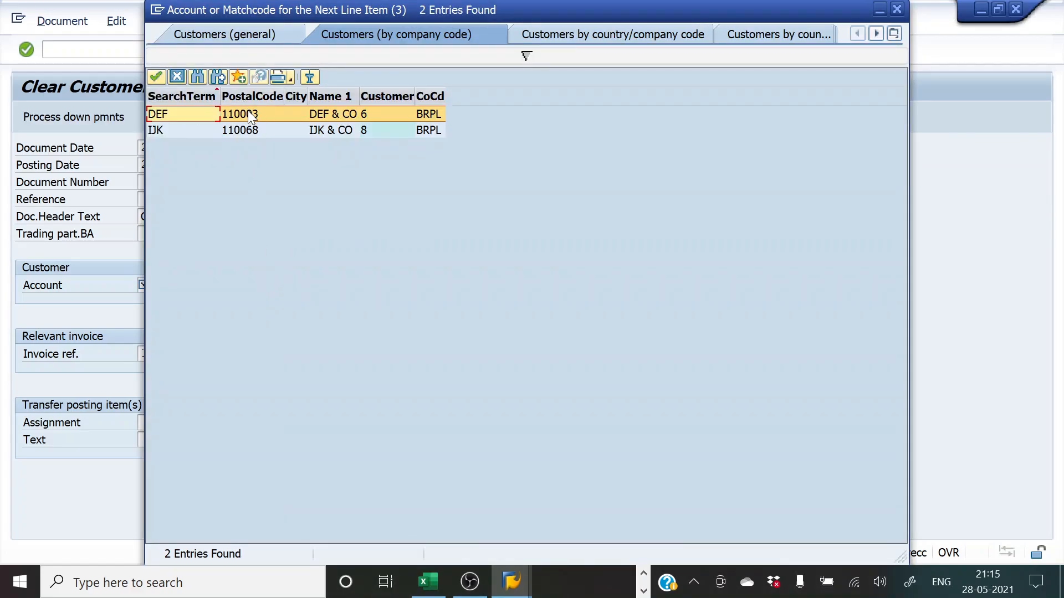
pyautogui.doubleClick(248, 114)
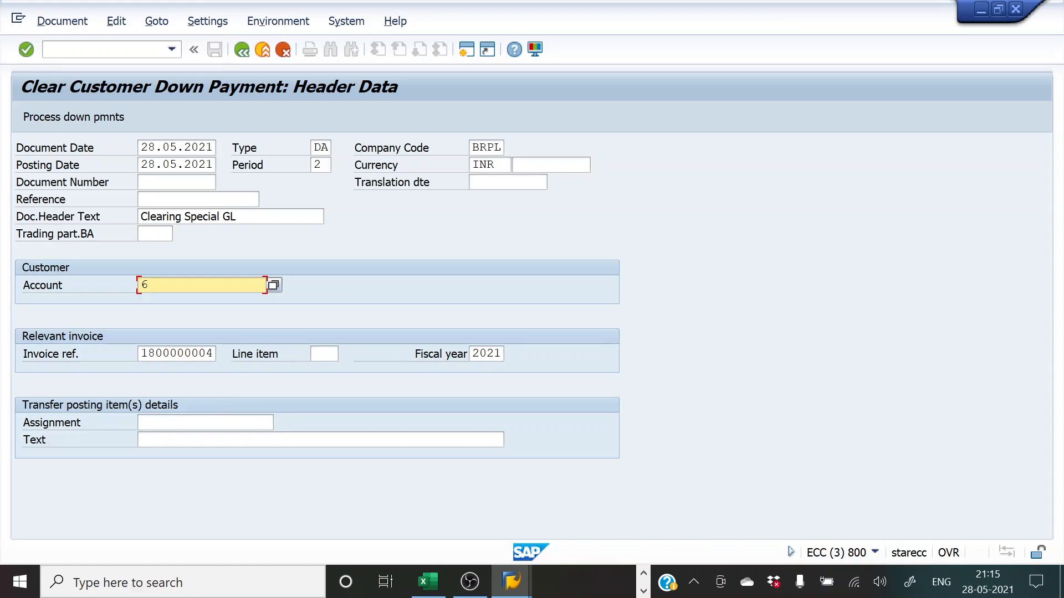
# Copy the header text "Clearing Special GL" into the transfer posting item's text.
pyautogui.moveTo(244, 217); pyautogui.dragTo(130, 220)
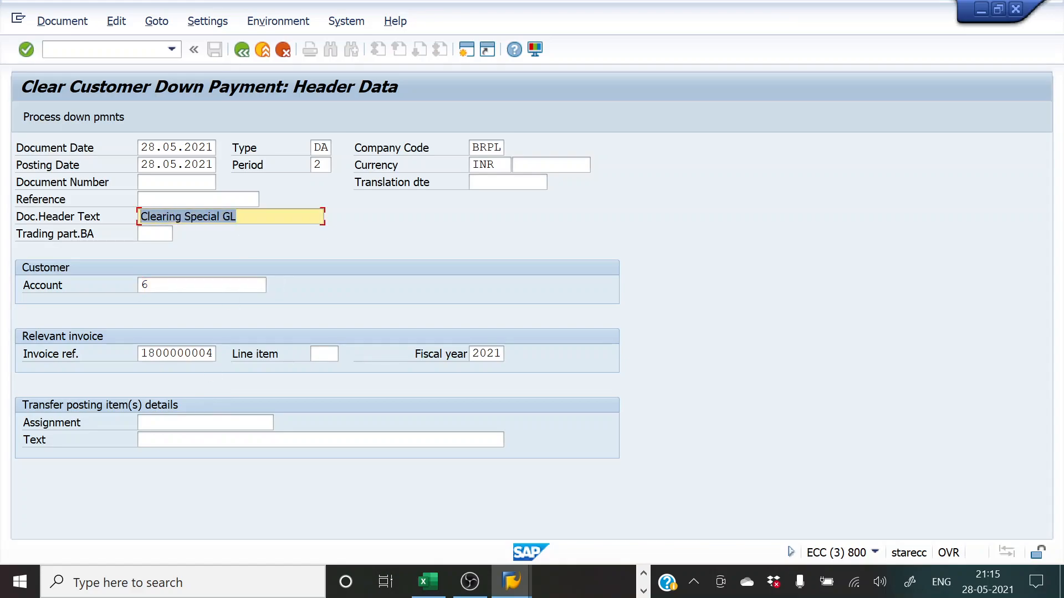
pyautogui.hotkey('ctrl', 'c')
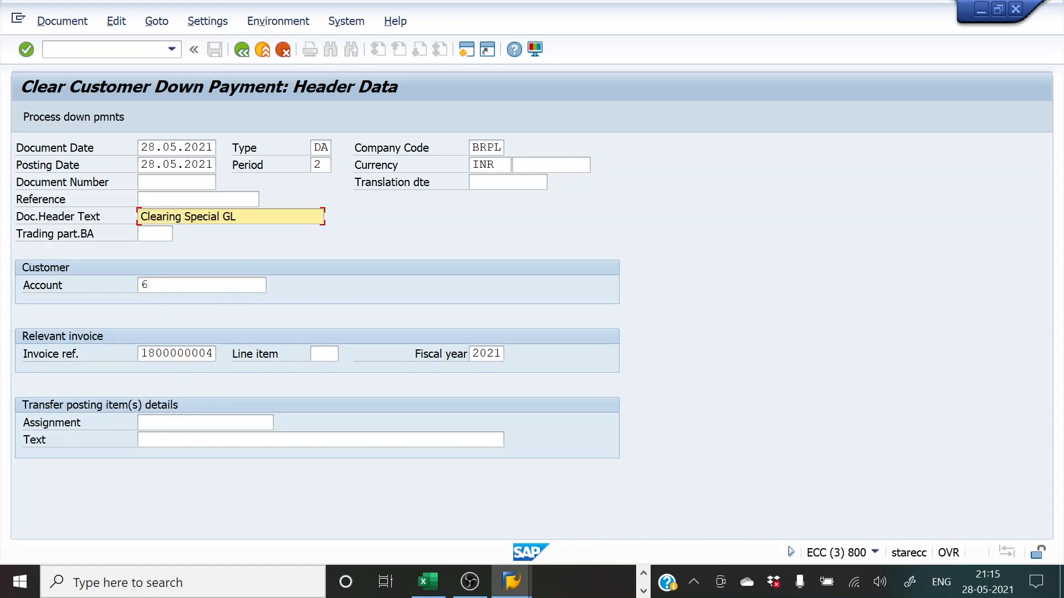
pyautogui.click(178, 439)
pyautogui.hotkey('ctrl', 'v')
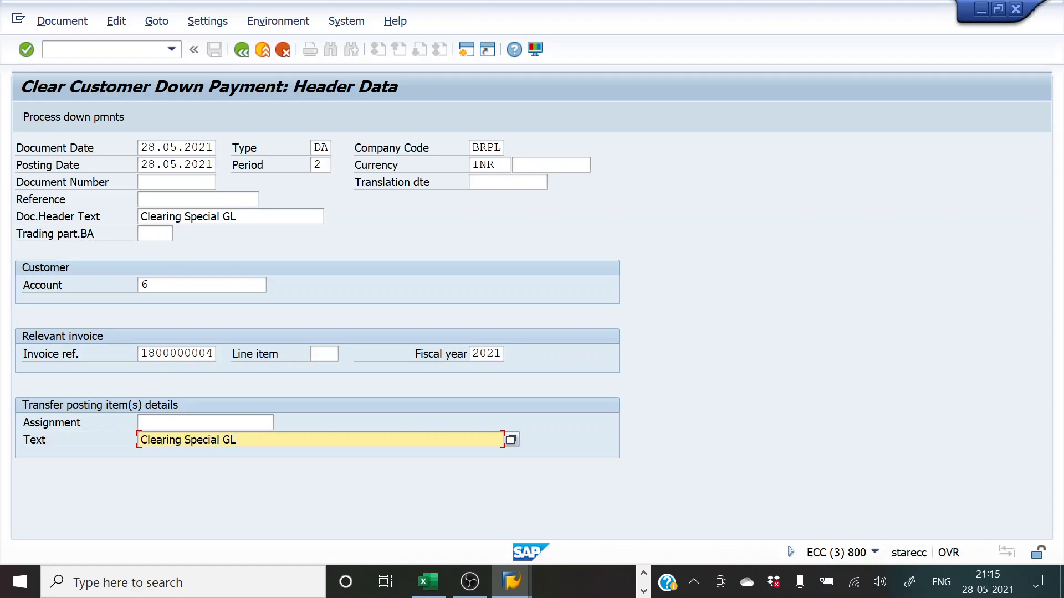
# Process the customer's down payments, select the 75,000.00 down payment item, and simulate the clearing document.
pyautogui.press('Return')
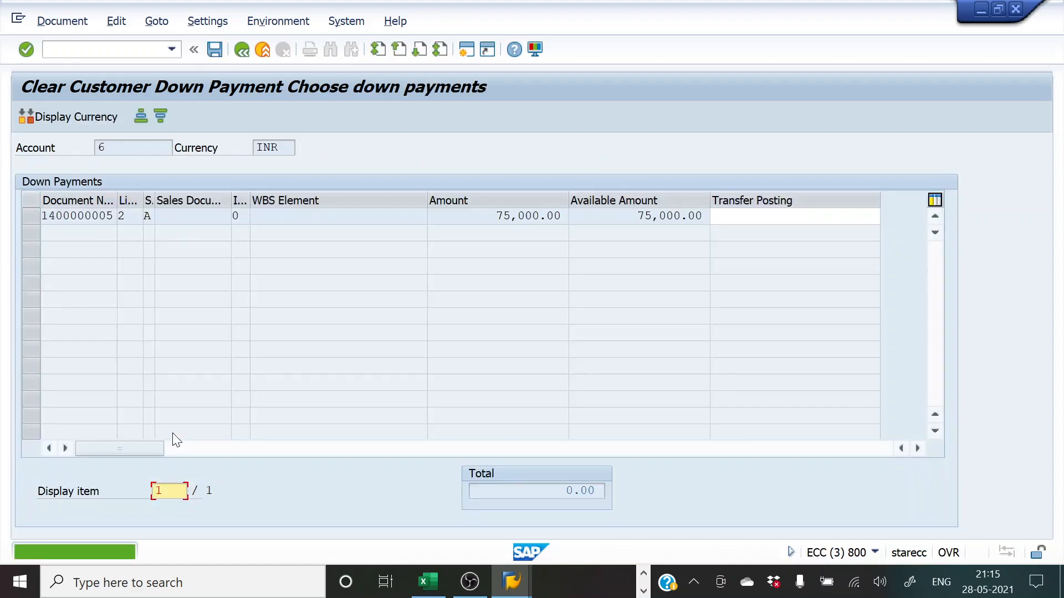
pyautogui.click(32, 216)
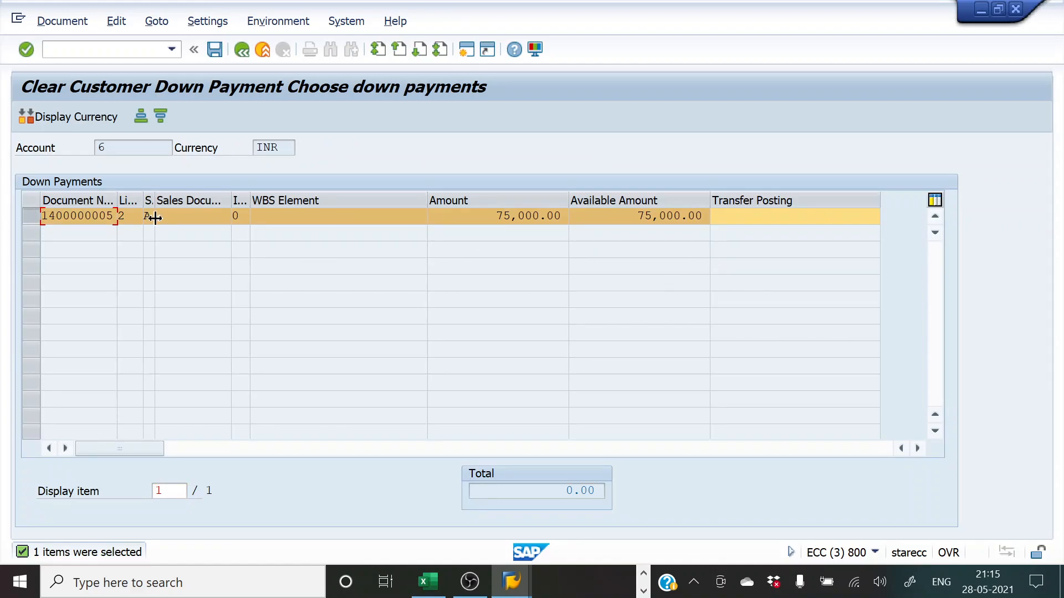
pyautogui.click(62, 21)
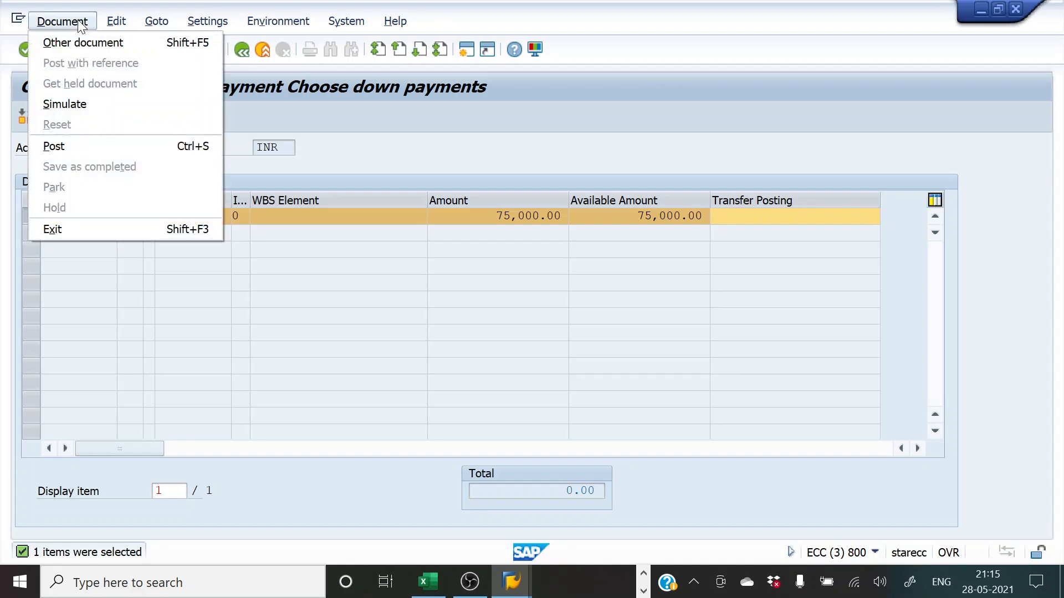
pyautogui.click(78, 105)
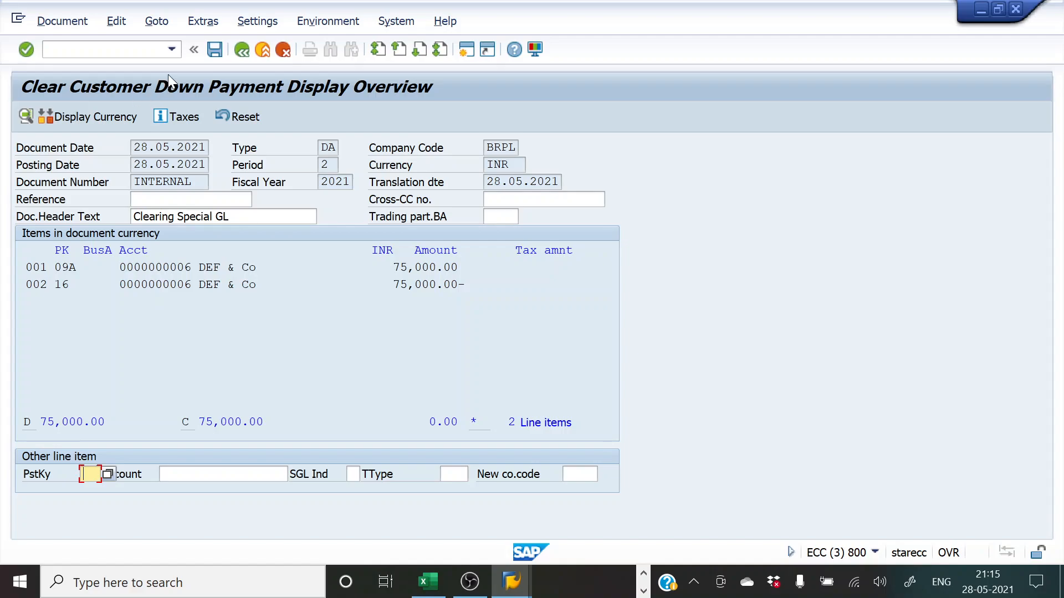
# Post the down payment clearing document, and refresh the DEF & Co customer line item display in the other session.
pyautogui.click(215, 50)
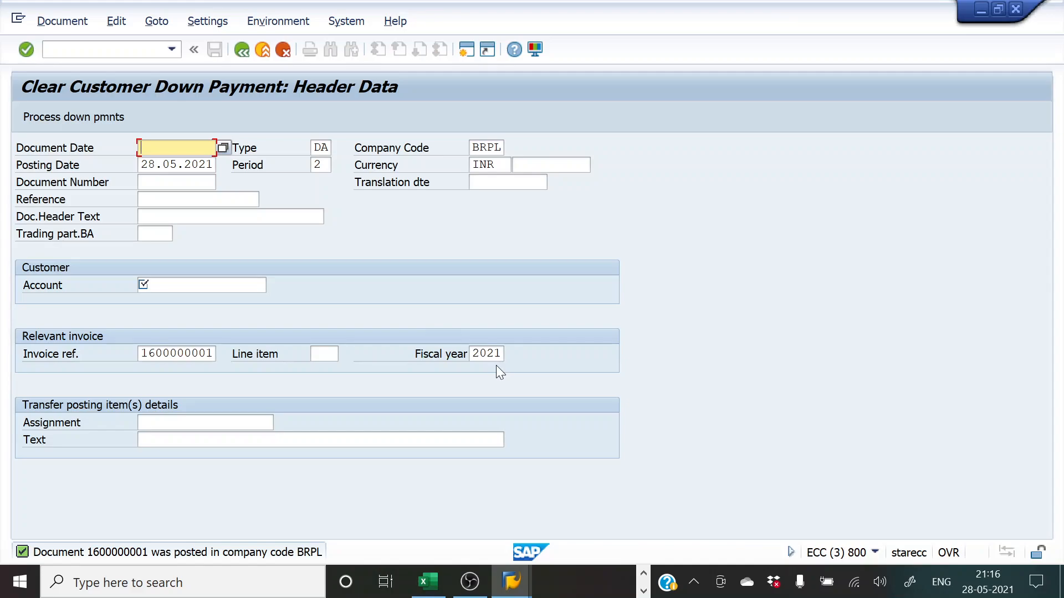
pyautogui.hotkey('alt', 'Tab')
pyautogui.hotkey('alt', 'Tab')
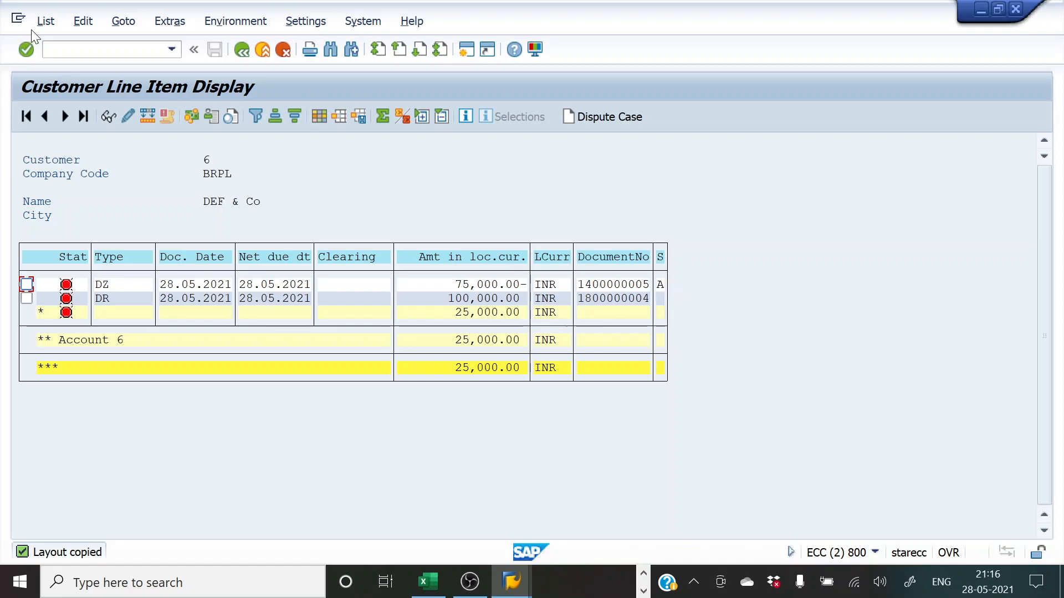
pyautogui.click(44, 22)
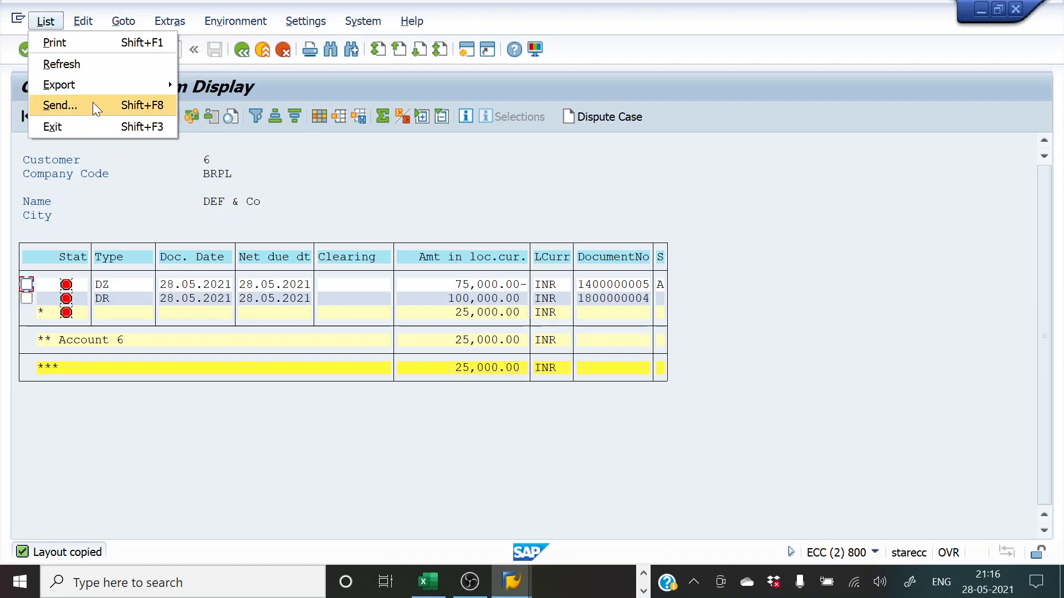
pyautogui.click(64, 65)
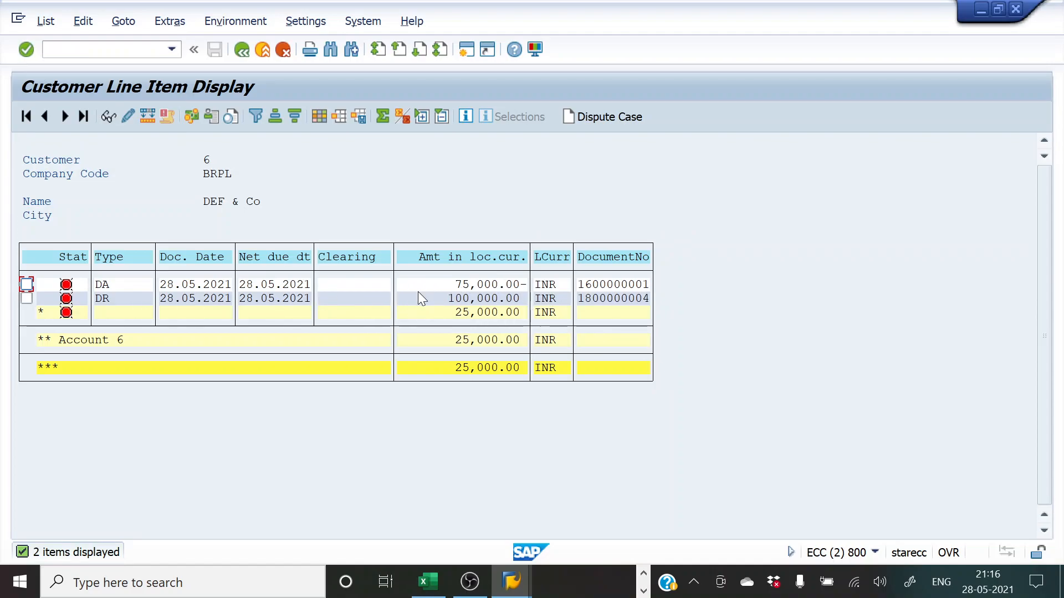
# Switch to the SAP ECC workbook in Excel and look up the Processing Incoming Payment activity and its T-code.
pyautogui.hotkey('alt', 'Tab')
pyautogui.hotkey('alt', 'Tab')
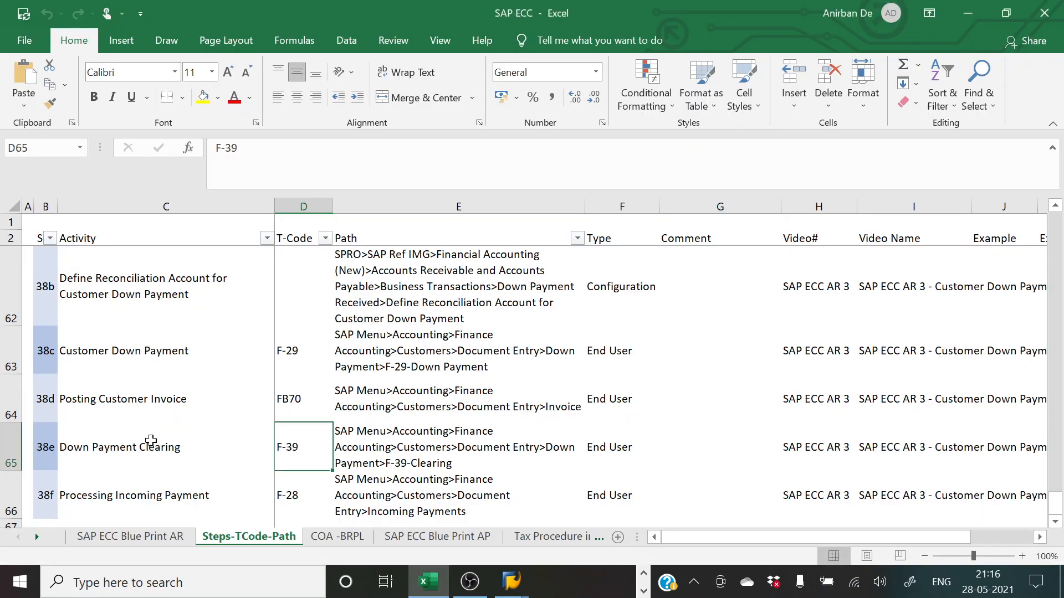
pyautogui.click(150, 441)
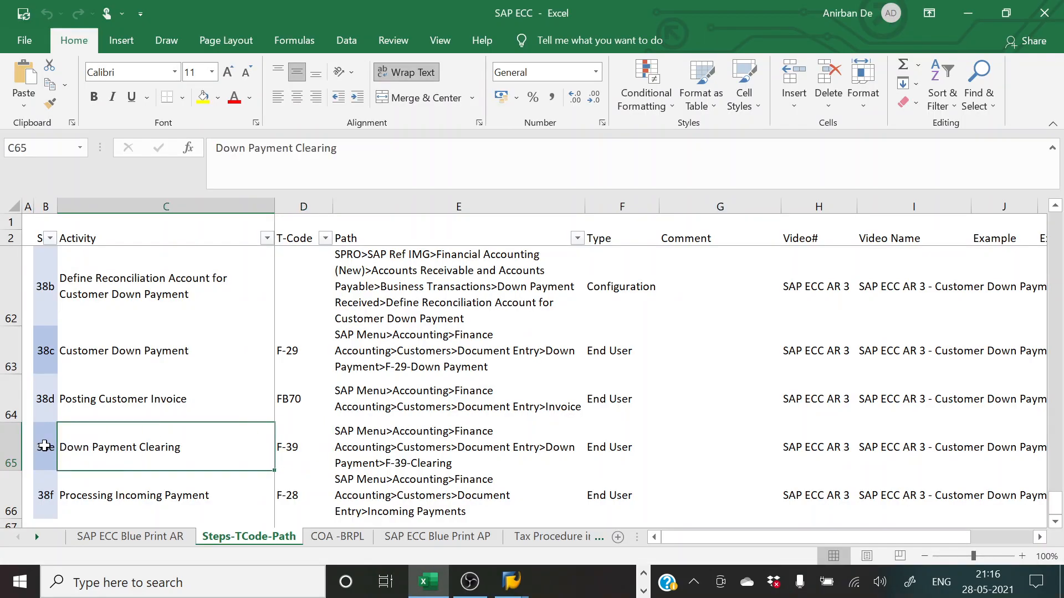
pyautogui.click(113, 503)
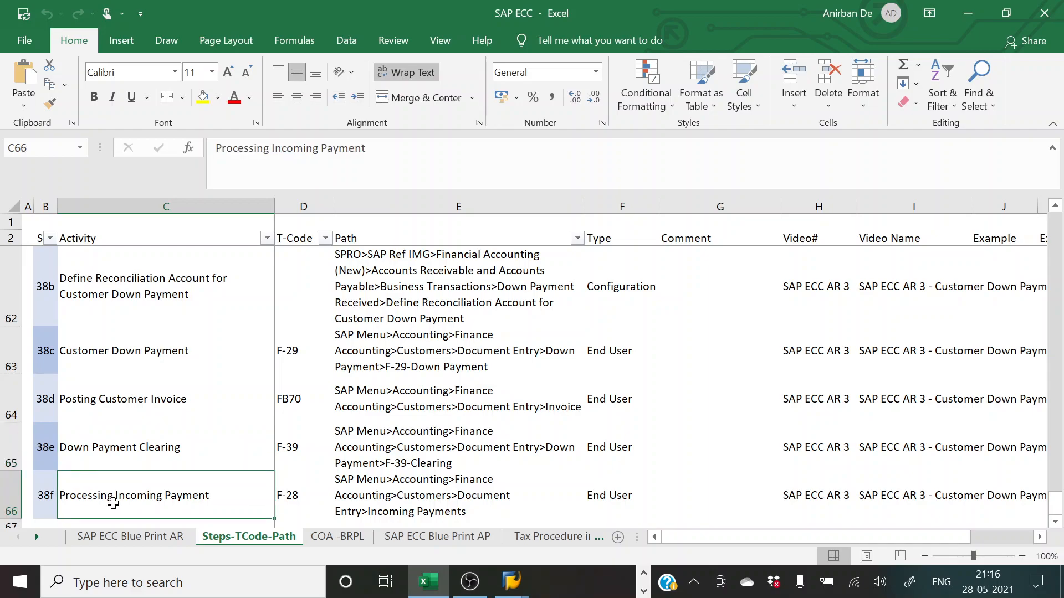
pyautogui.click(302, 495)
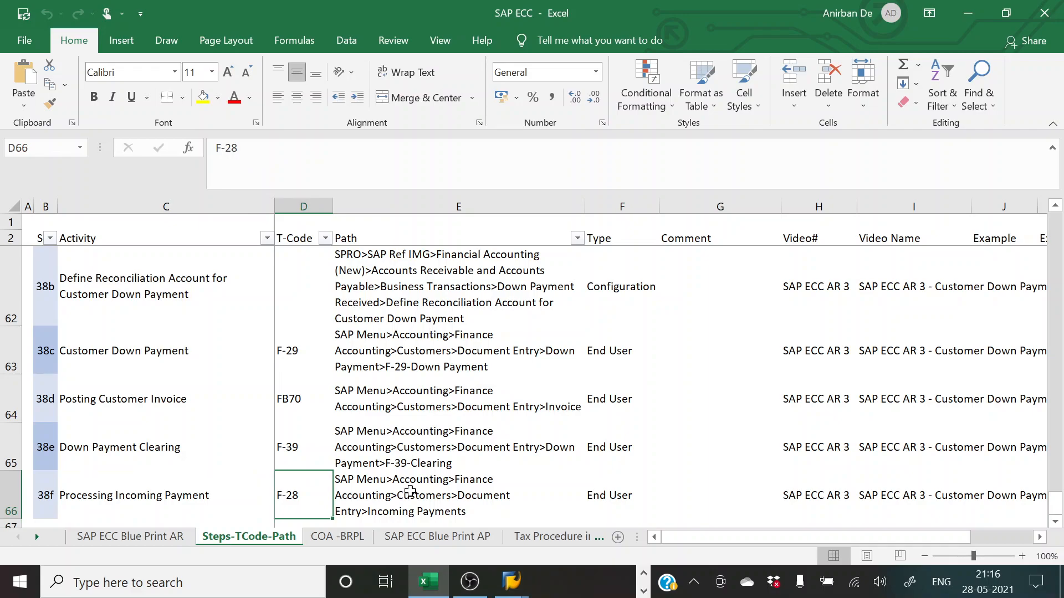
# Switch back to the SAP clearing session and leave the F-39 transaction for the SAP Easy Access menu with /n.
pyautogui.hotkey('alt', 'Tab')
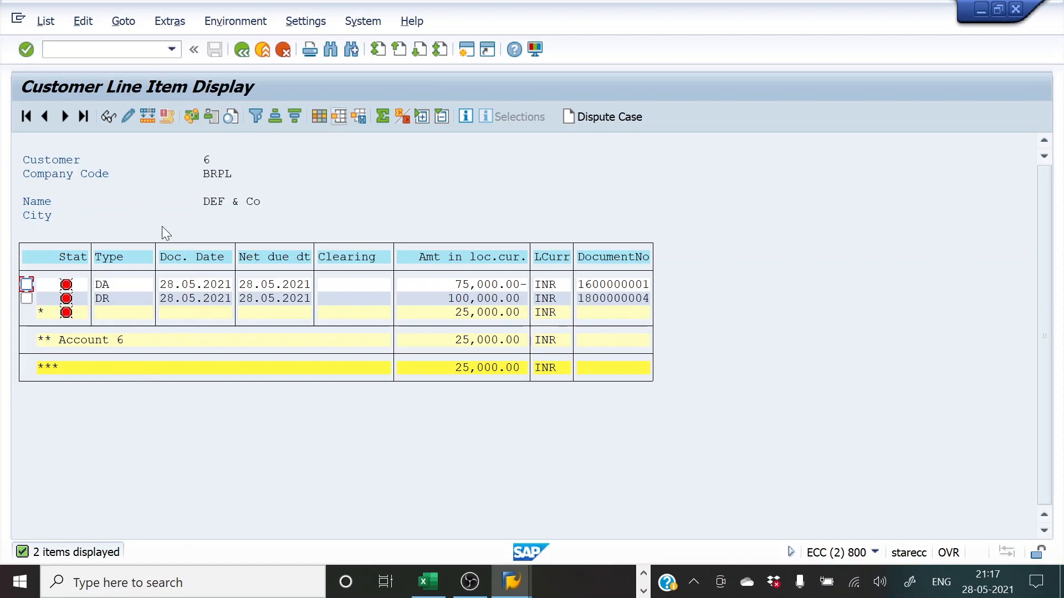
pyautogui.hotkey('alt', 'Tab')
pyautogui.press('Tab')
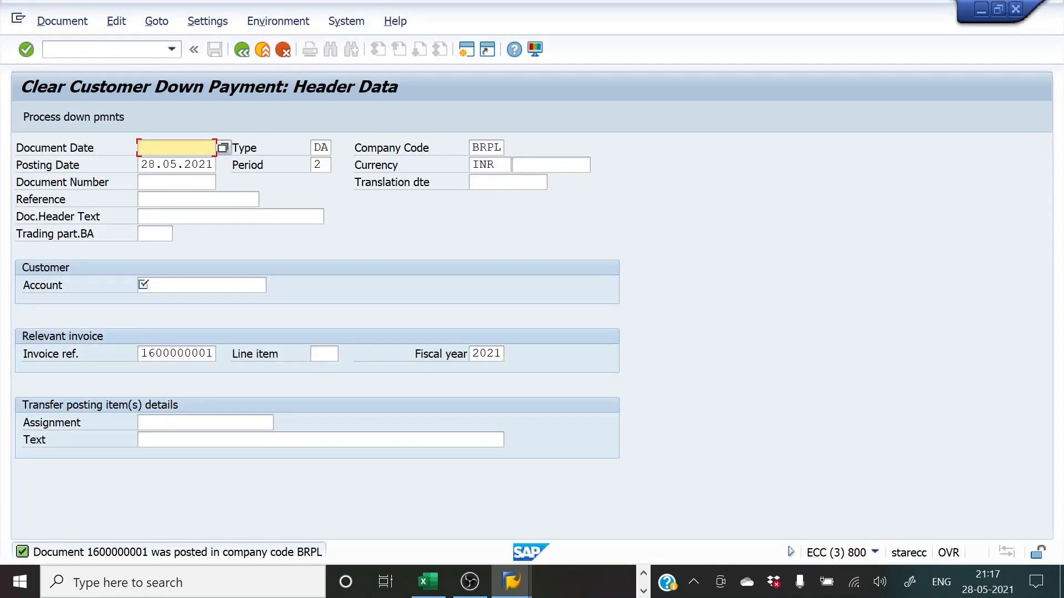
pyautogui.hotkey('ctrl', '/')
pyautogui.write('/n')
pyautogui.press('Return')
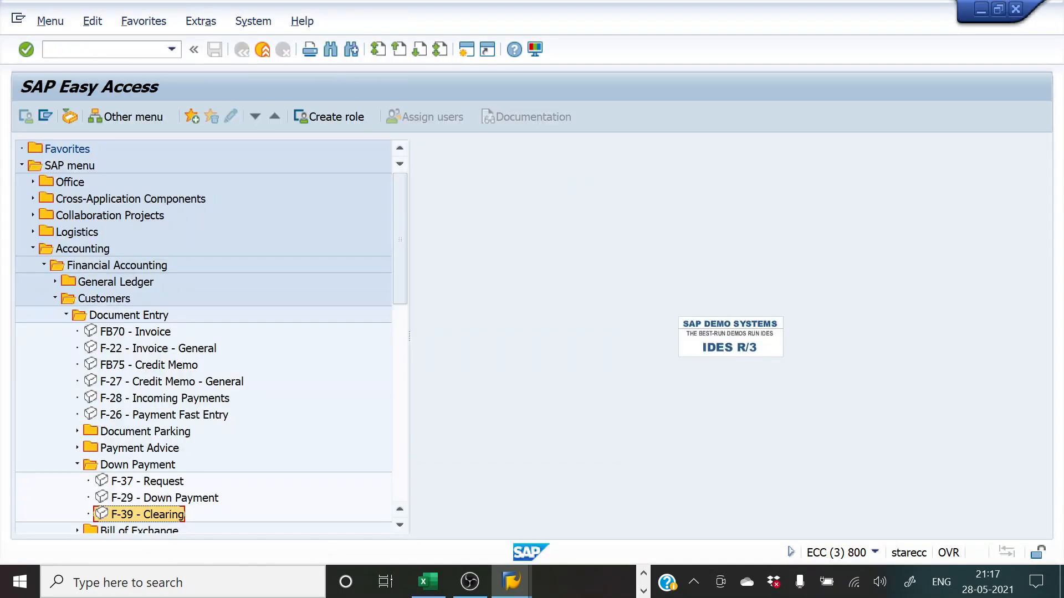
# Collapse the Down Payment, Document Entry, Customers, Financial Accounting and Accounting folders in the SAP menu tree.
pyautogui.click(78, 466)
pyautogui.click(66, 315)
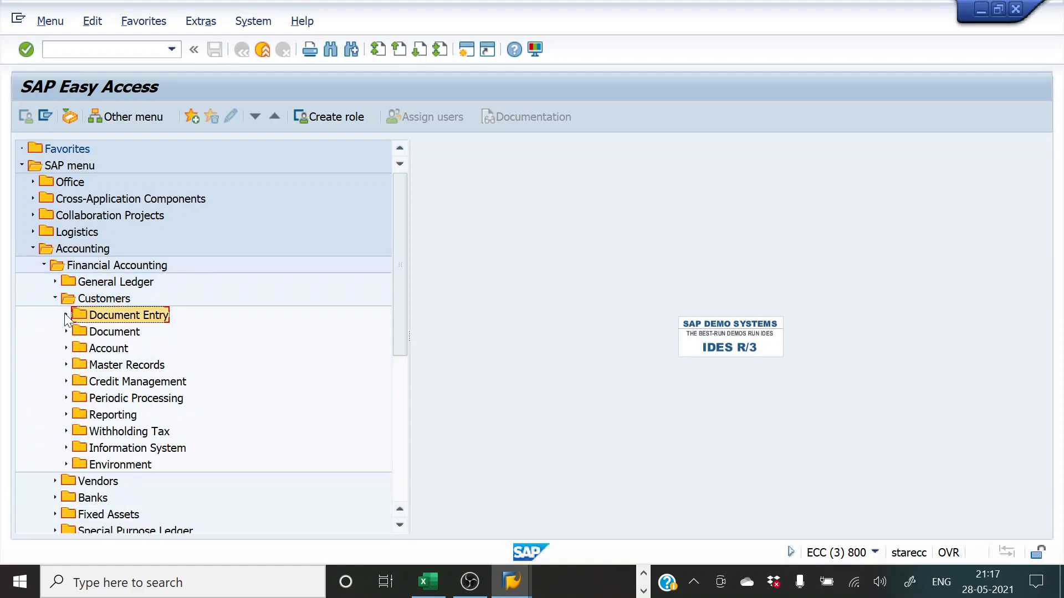
pyautogui.click(55, 298)
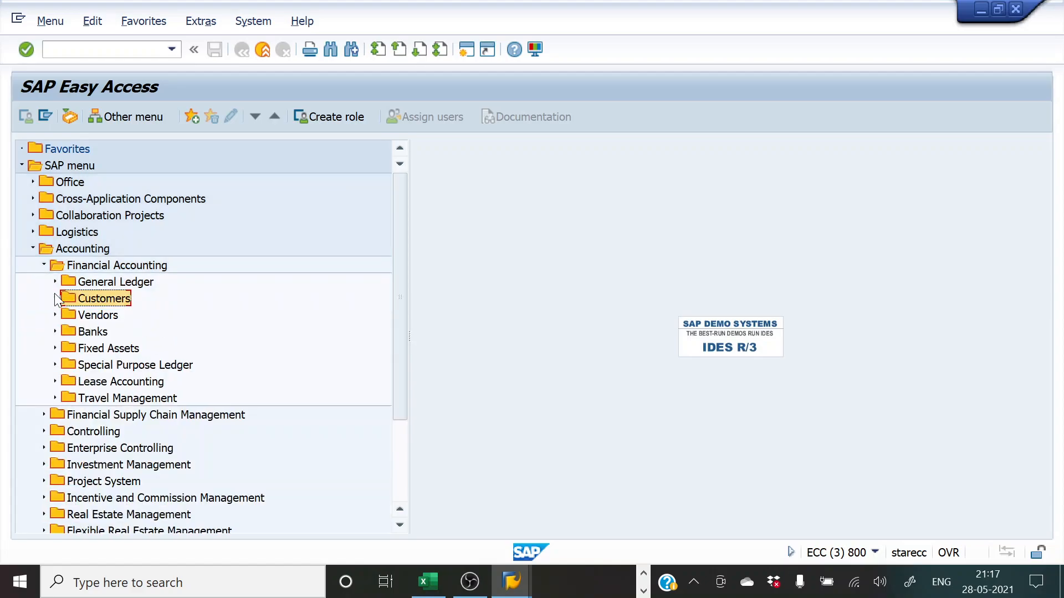
pyautogui.click(45, 264)
pyautogui.click(32, 249)
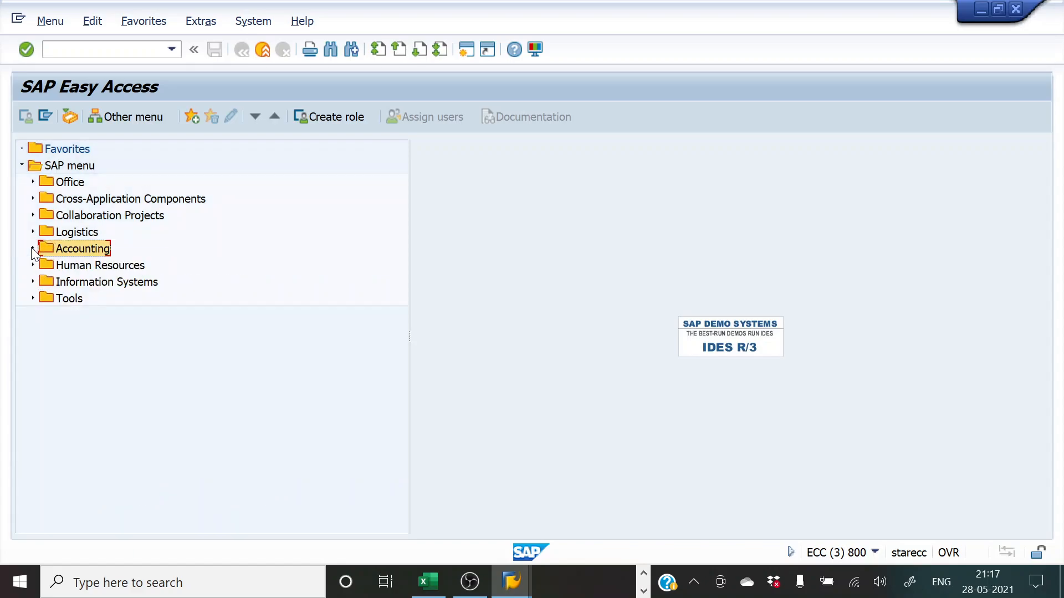
# Expand Accounting > Financial Accounting > Customers > Document Entry in the SAP menu tree and select F-28 - Incoming Payments.
pyautogui.click(32, 249)
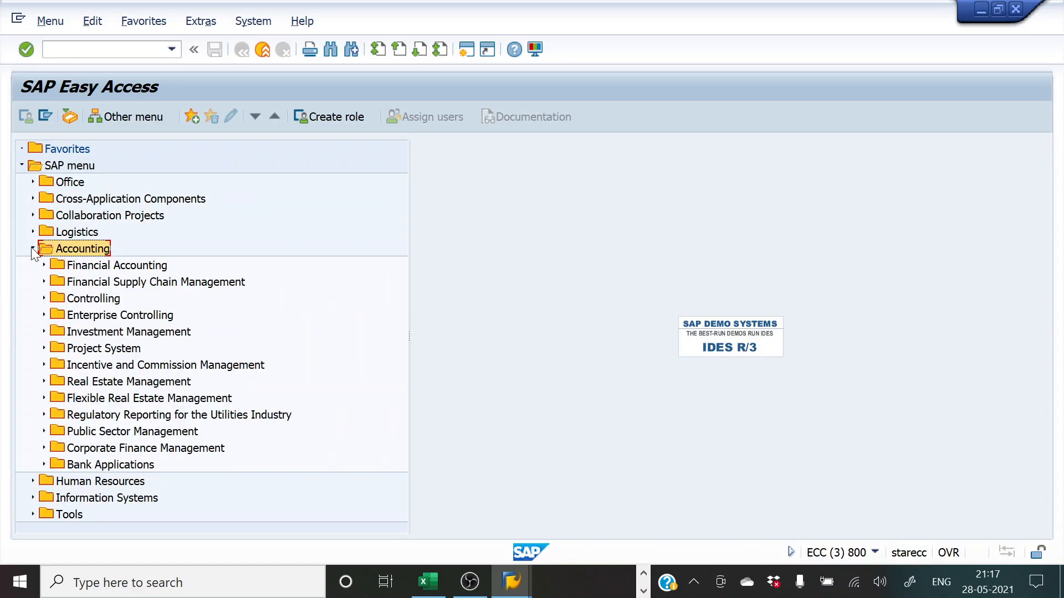
pyautogui.click(45, 264)
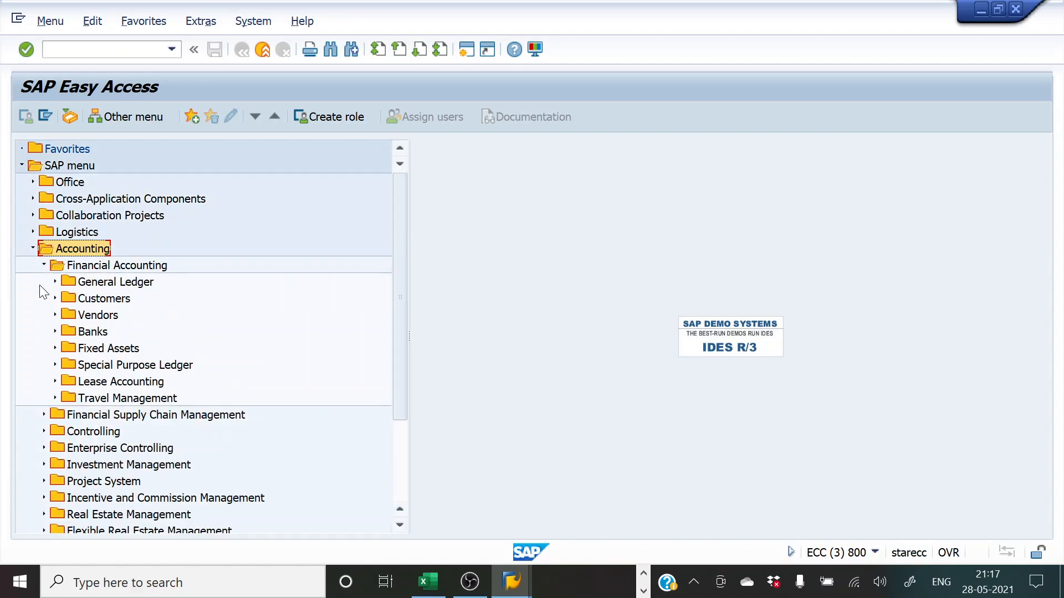
pyautogui.click(54, 299)
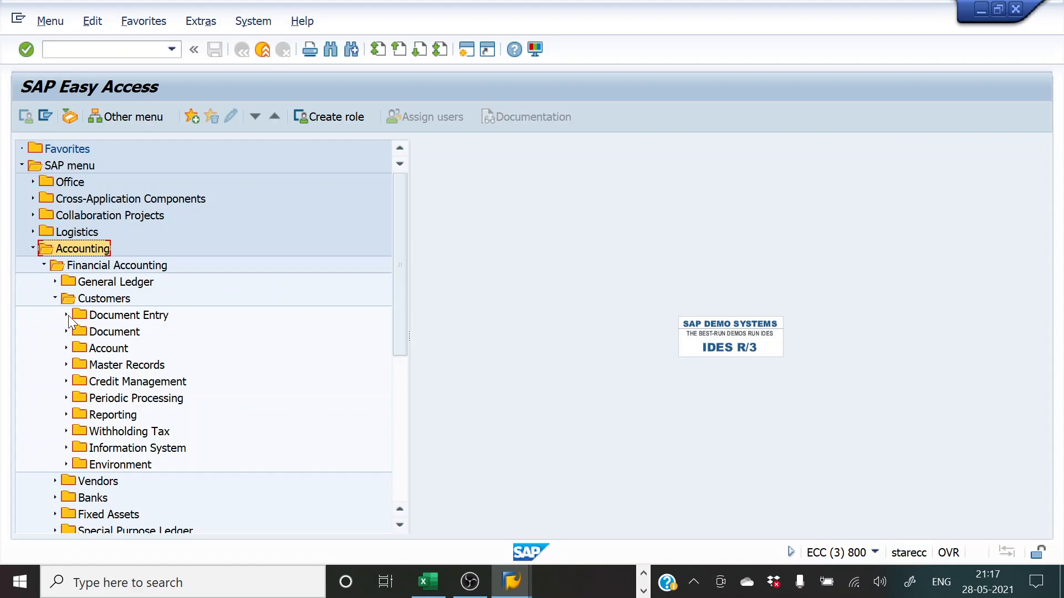
pyautogui.click(66, 314)
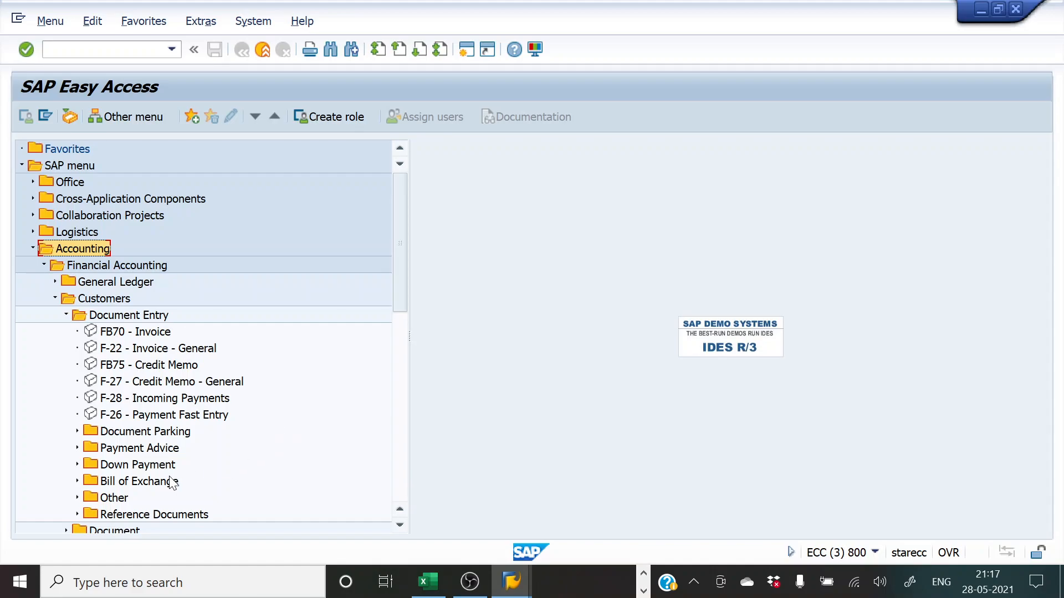
pyautogui.click(173, 402)
# Switch to the Excel step list, check the menu path for Processing Incoming Payment, and return to SAP.
pyautogui.hotkey('alt', 'Tab')
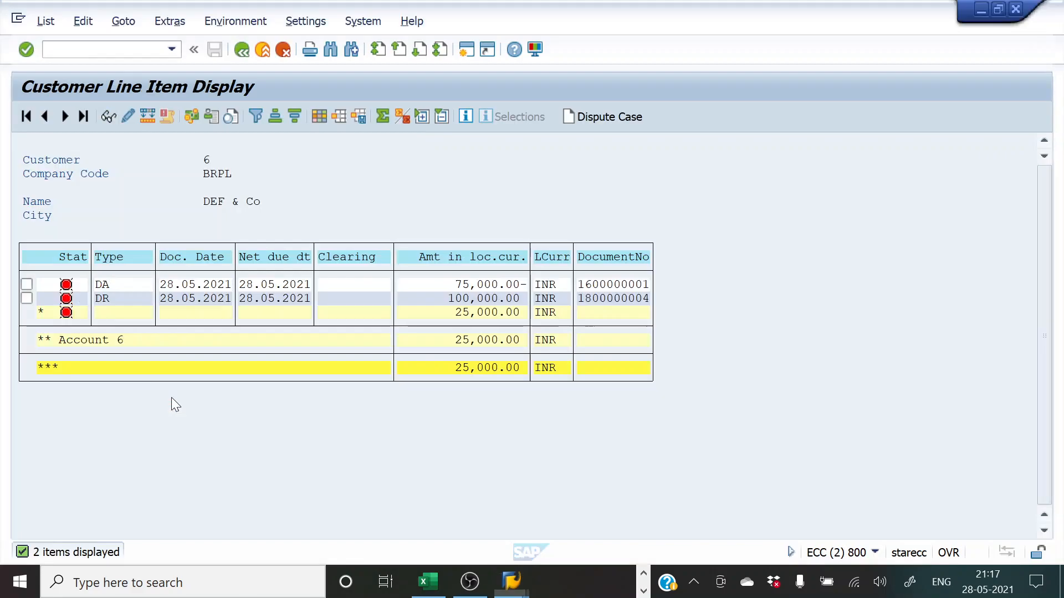
pyautogui.hotkey('alt', 'Tab')
pyautogui.hotkey('alt', 'Tab')
pyautogui.hotkey('alt', 'Tab')
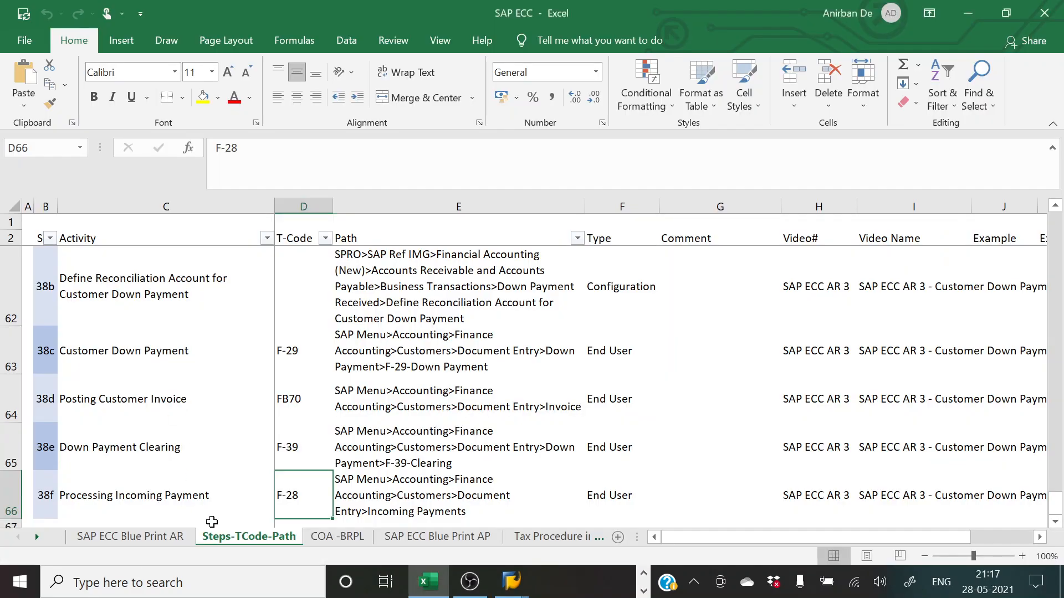
pyautogui.click(388, 502)
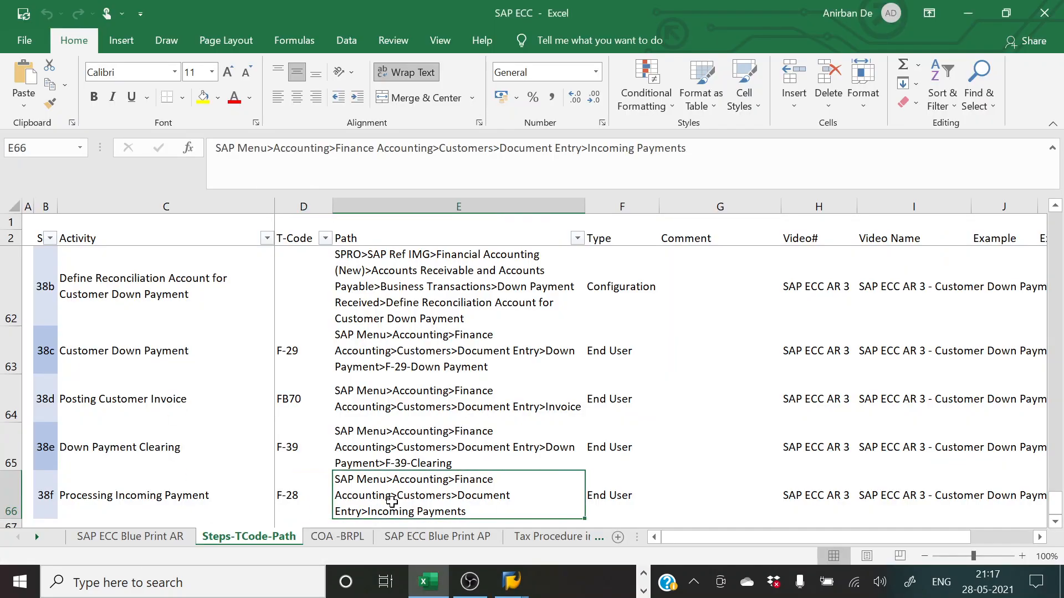
pyautogui.hotkey('alt', 'Tab')
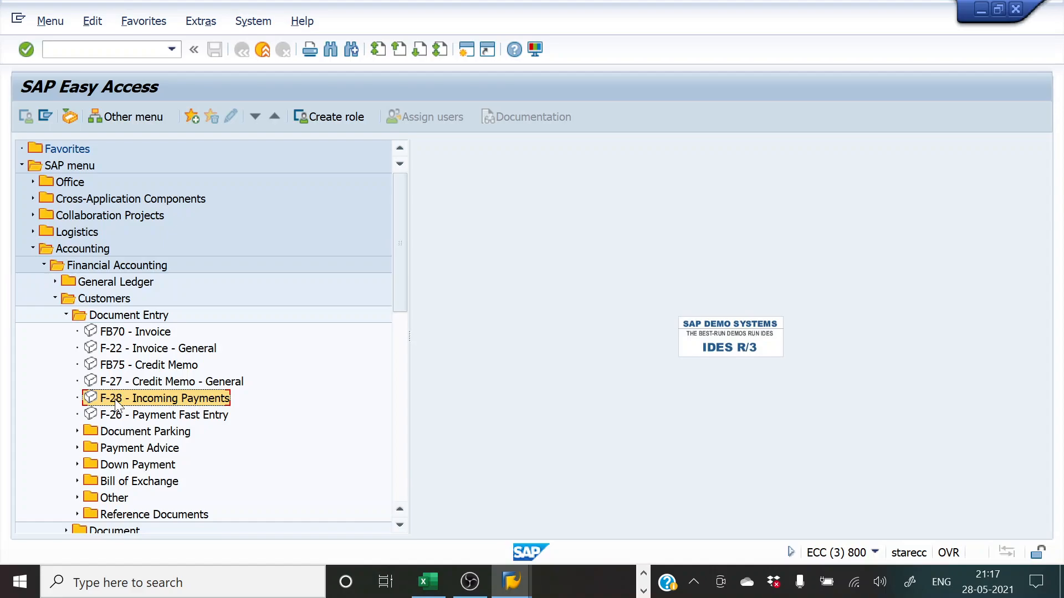
# Start F-28 - Incoming Payments and copy the posting date 28.05.2021 into the document date.
pyautogui.doubleClick(115, 399)
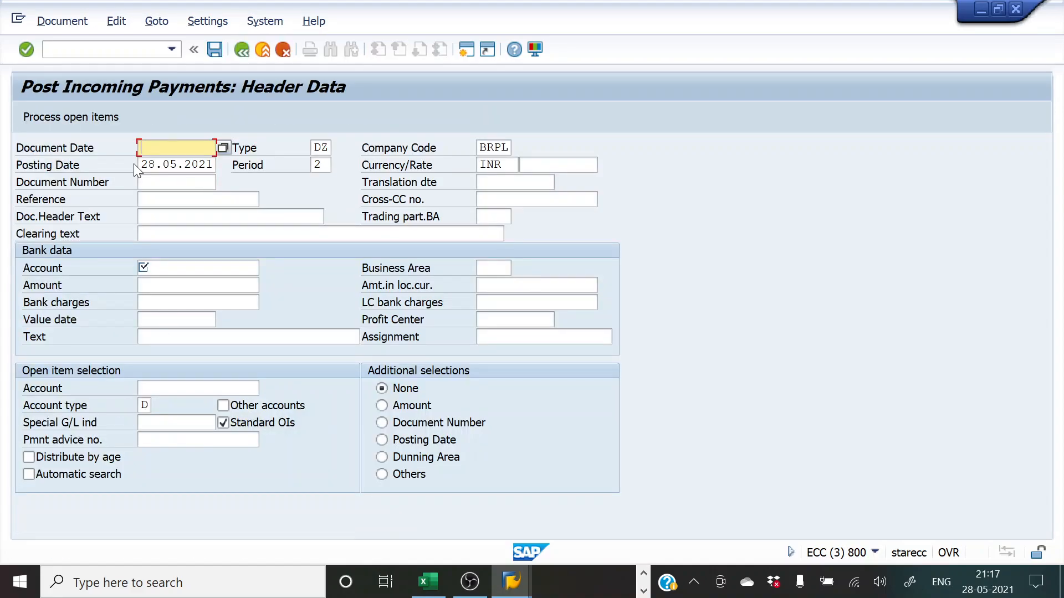
pyautogui.press('Tab')
pyautogui.hotkey('ctrl', 'c')
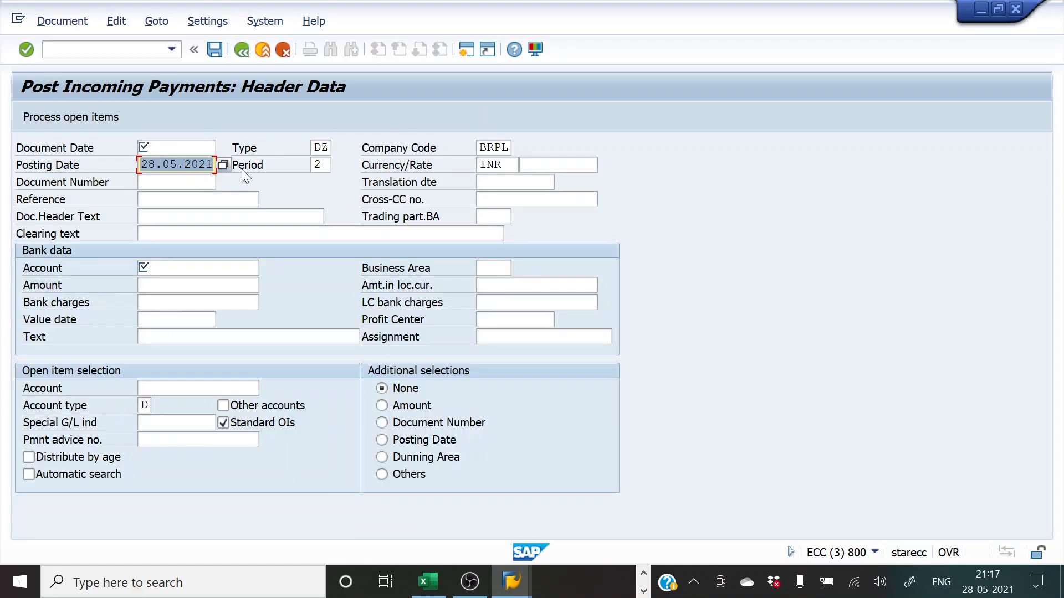
pyautogui.press('Right')
pyautogui.press('Up')
pyautogui.hotkey('ctrl', 'v')
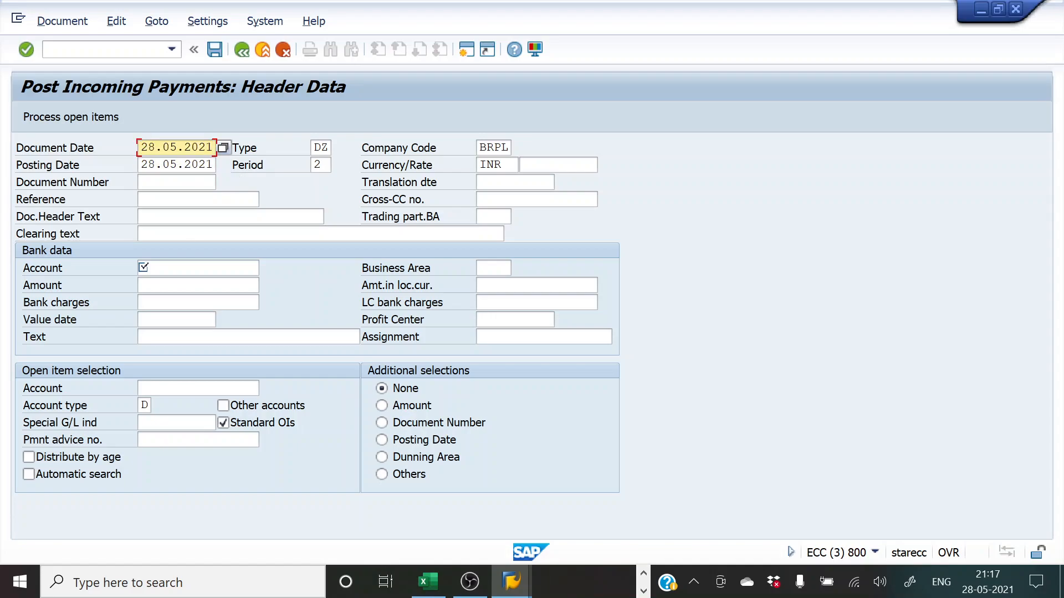
# Enter "Final Payment Received" as the document header text of the incoming payment.
pyautogui.click(177, 234)
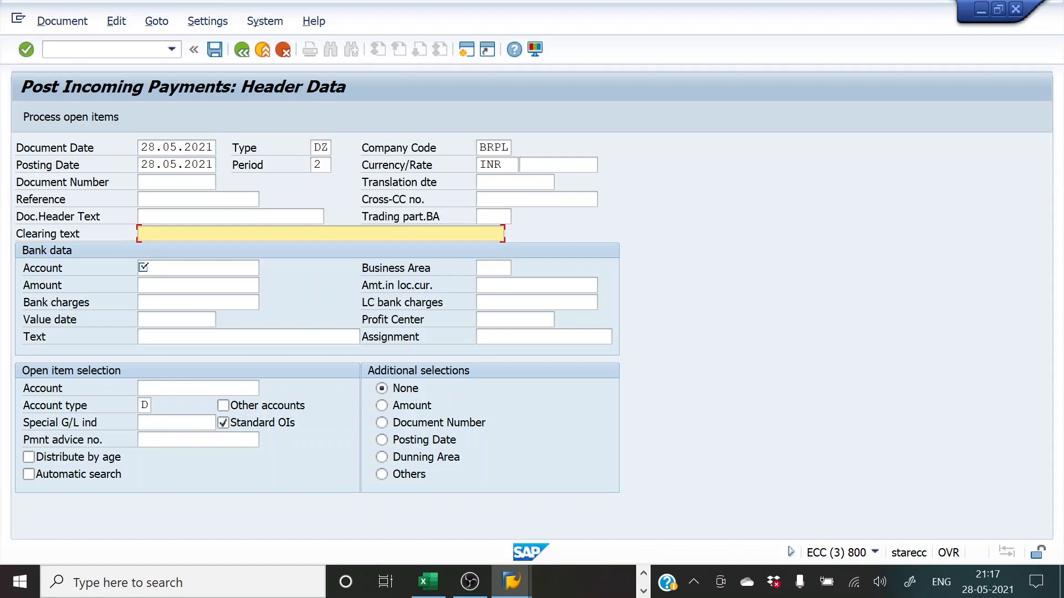
pyautogui.press('Up')
pyautogui.write('Final Payment')
pyautogui.press('Down')
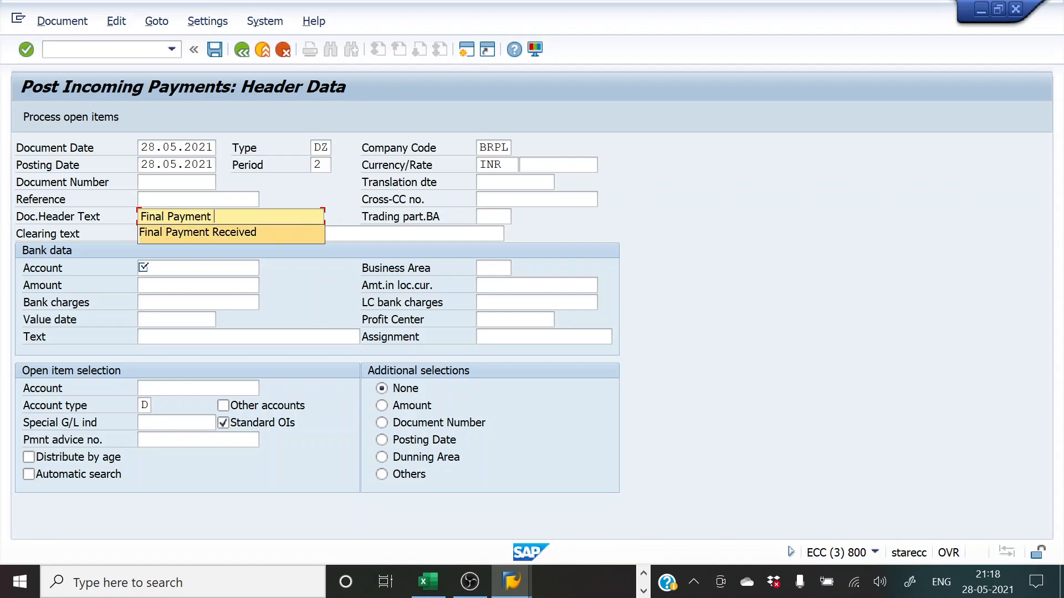
pyautogui.press('Return')
# Copy the header text into the bank data text and extend it to "Final Payment Received - 25K".
pyautogui.click(266, 336)
pyautogui.moveTo(268, 217); pyautogui.dragTo(118, 222)
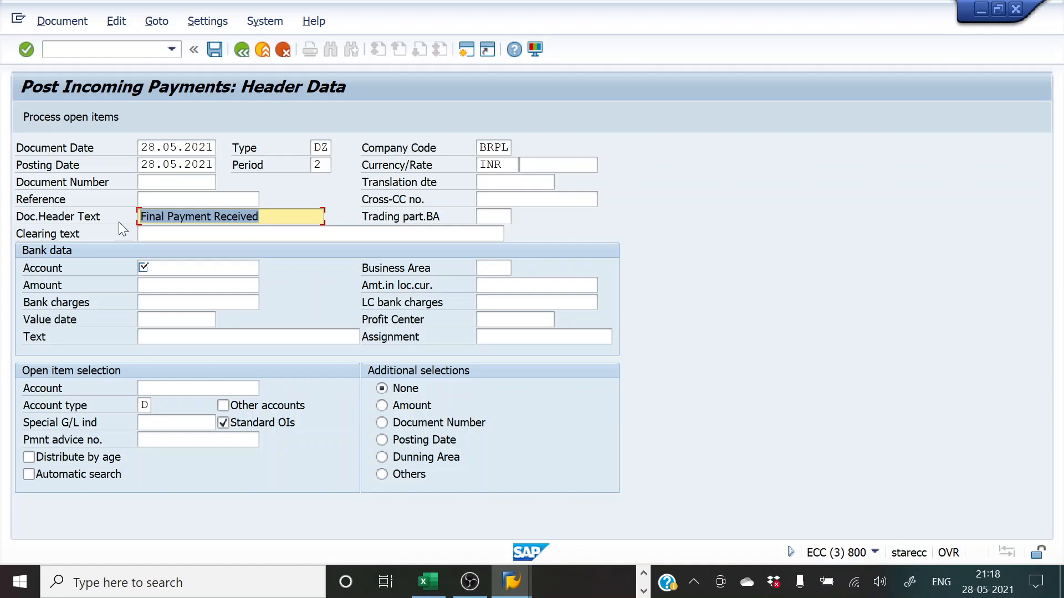
pyautogui.hotkey('ctrl', 'c')
pyautogui.click(248, 337)
pyautogui.hotkey('ctrl', 'v')
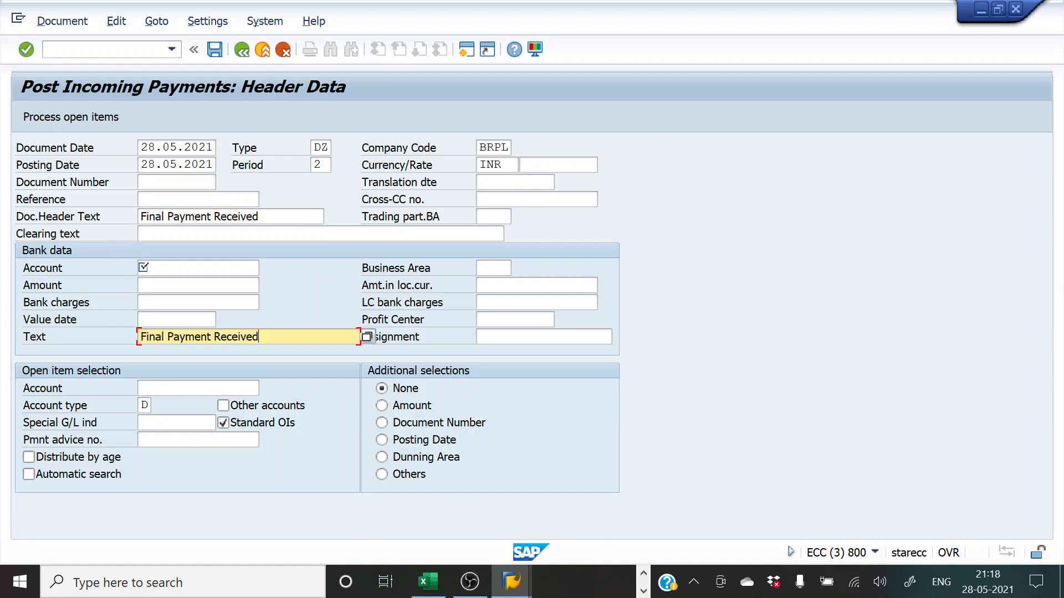
pyautogui.write('- 25K')
# Assign the Cash Account 200000 as the bank data account and set the payment amount to 25000.
pyautogui.click(188, 268)
pyautogui.click(267, 269)
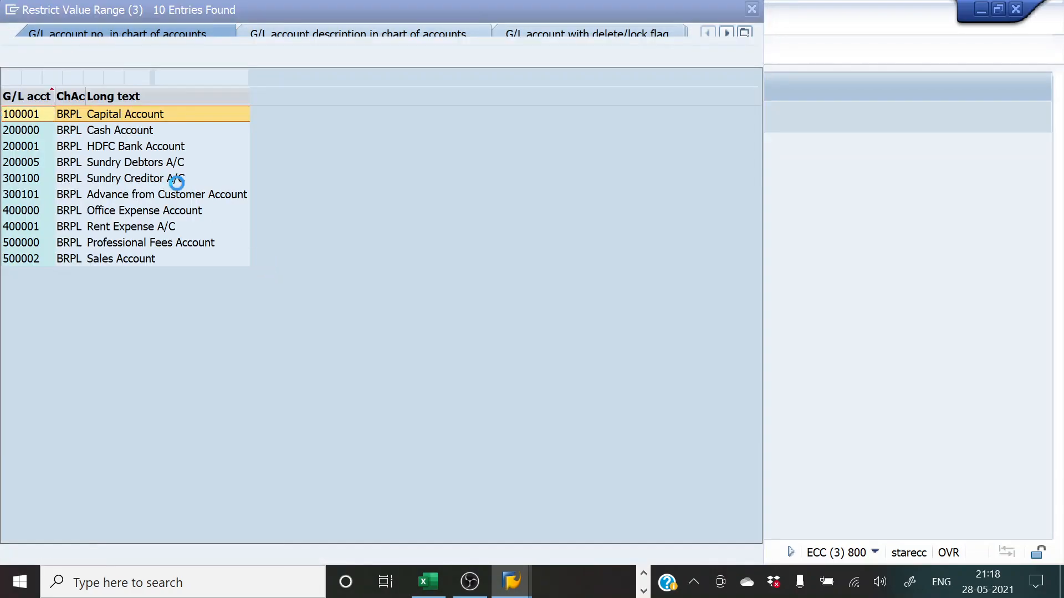
pyautogui.click(61, 131)
pyautogui.click(58, 131)
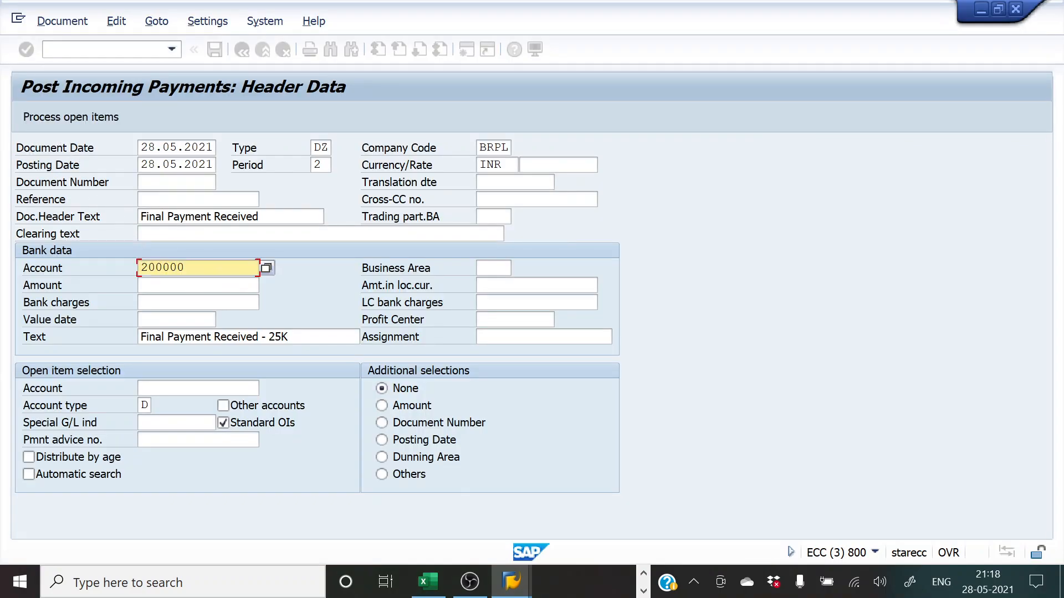
pyautogui.click(190, 286)
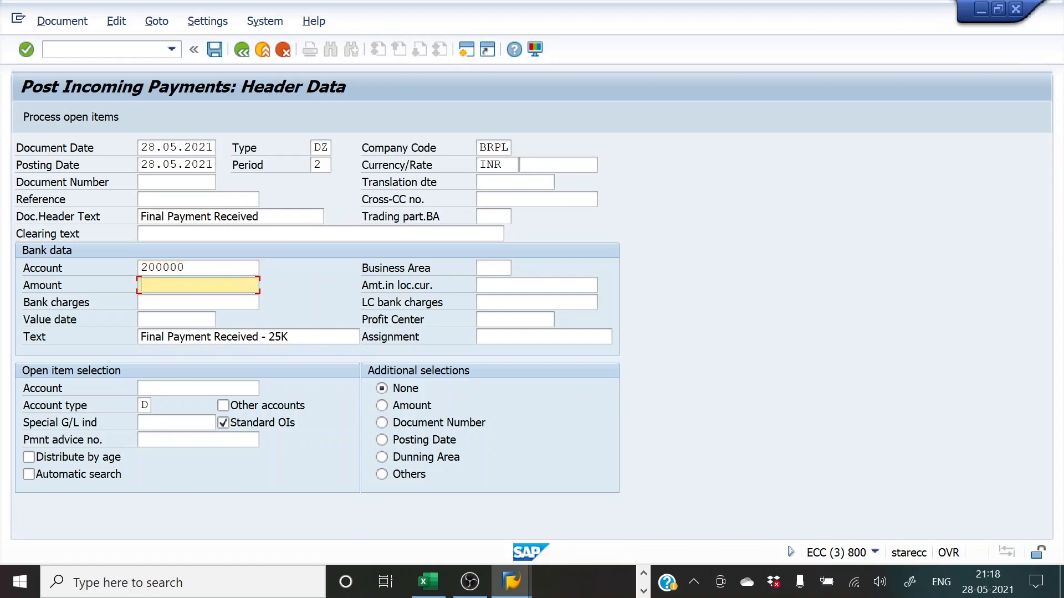
pyautogui.write('25000')
# Select DEF & Co from the BRPL customers as the account for the open item selection.
pyautogui.click(186, 389)
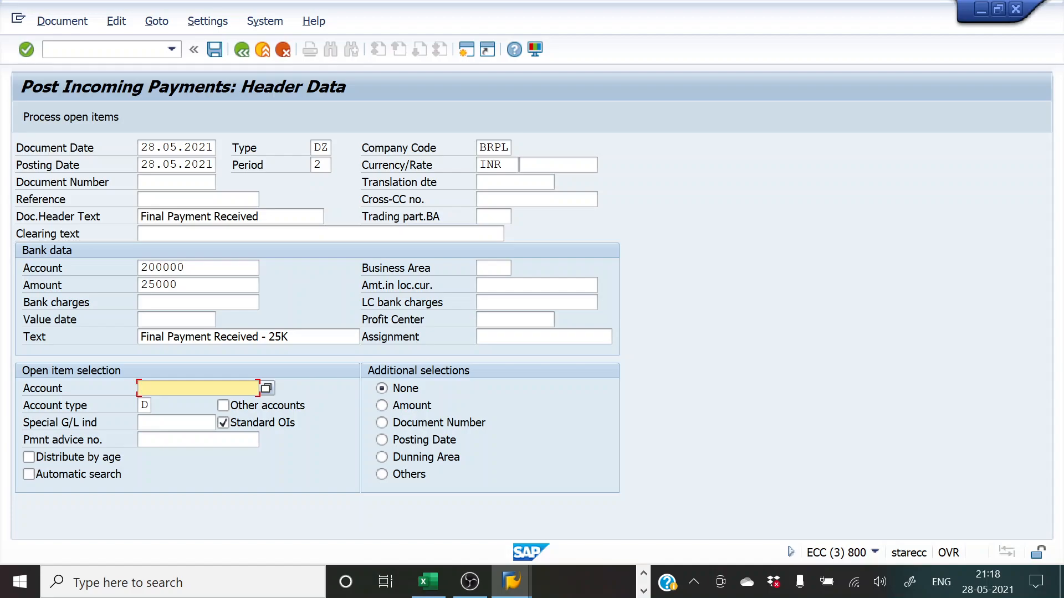
pyautogui.click(267, 387)
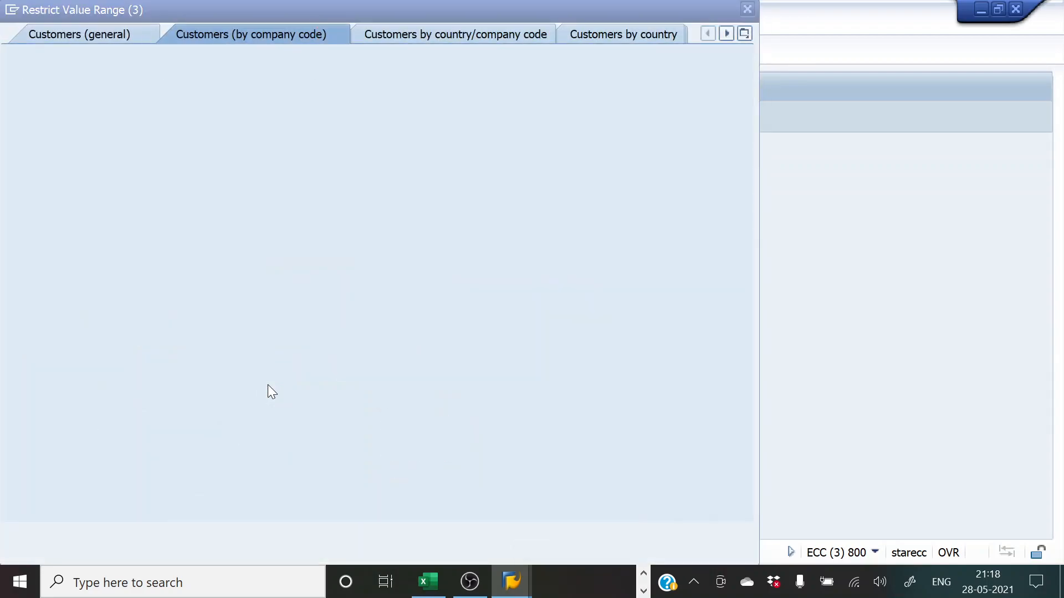
pyautogui.press('Return')
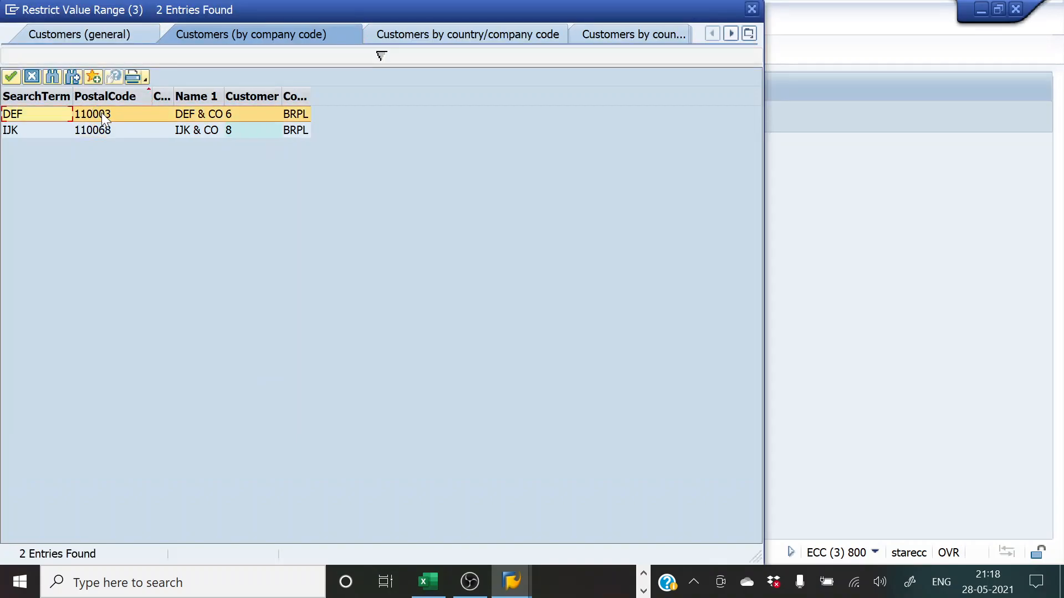
pyautogui.doubleClick(101, 114)
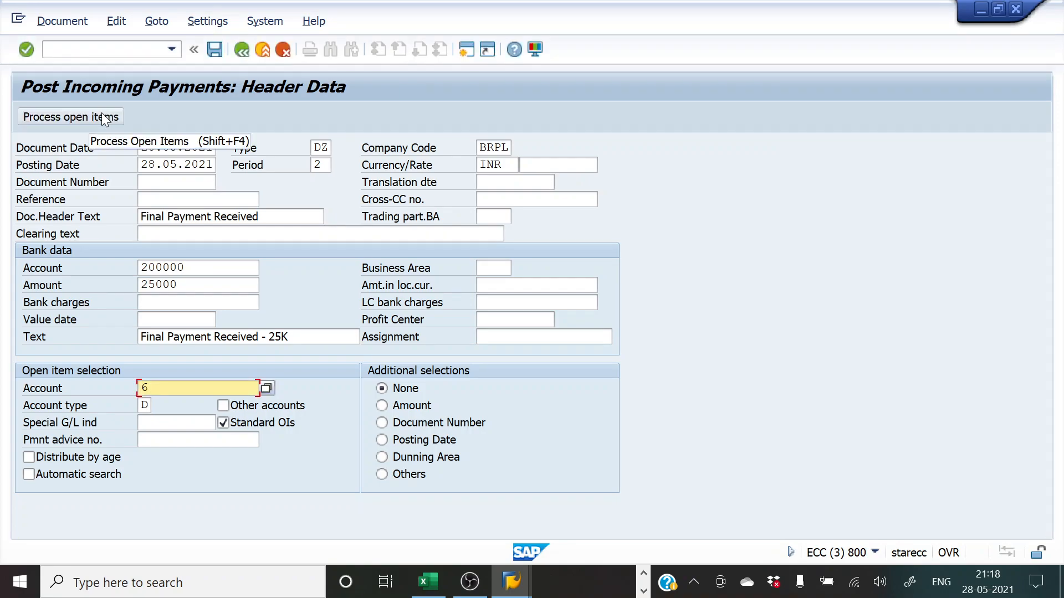
# Process the customer's open items, check the document overview and post the incoming payment.
pyautogui.click(104, 118)
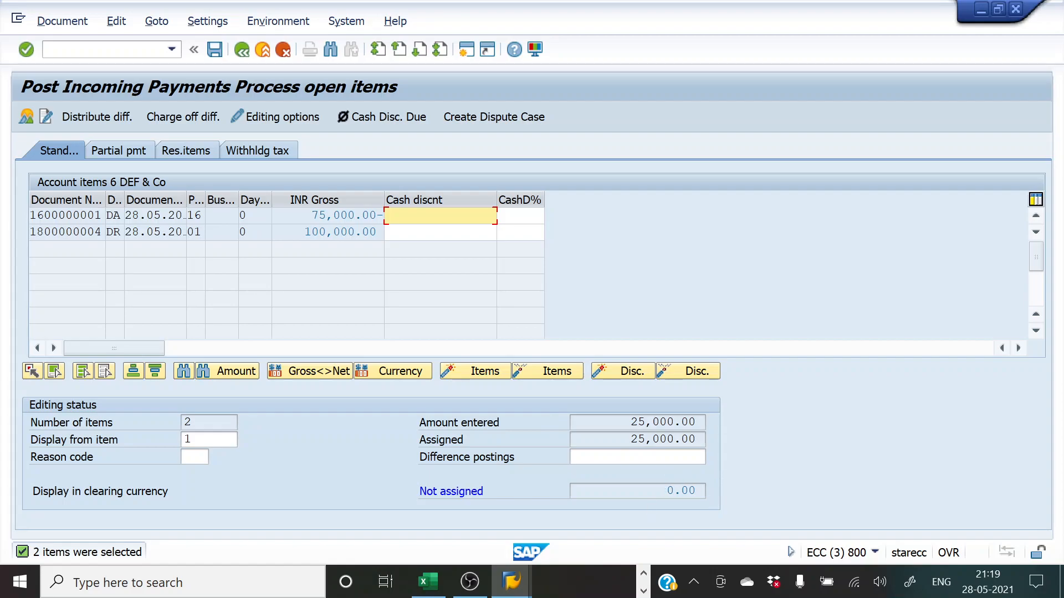
pyautogui.click(24, 115)
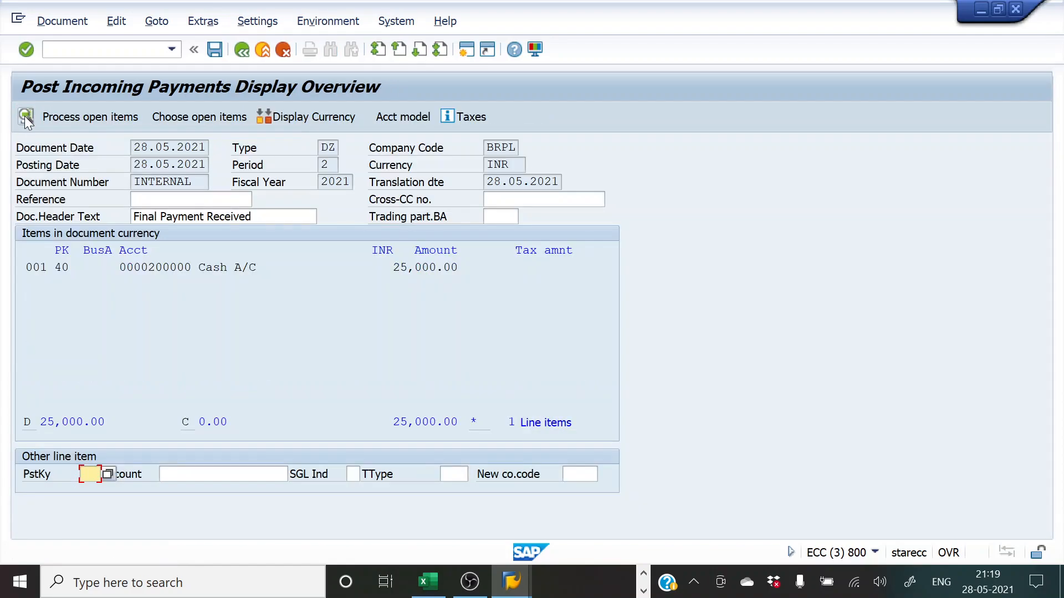
pyautogui.click(212, 55)
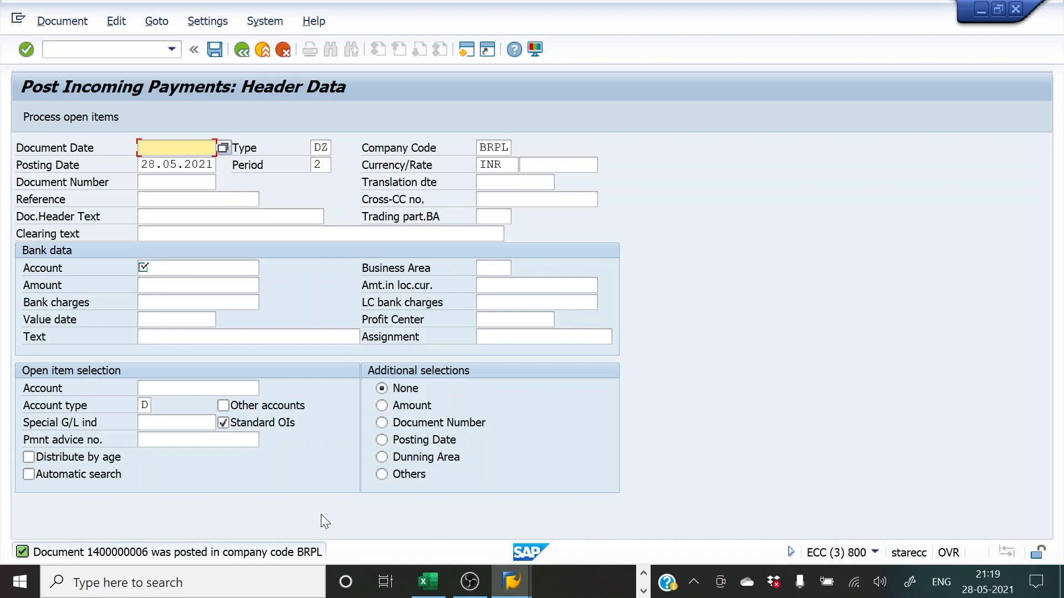
# Switch to the customer line item session, refresh the open items list and display all items for DEF & Co in BRPL.
pyautogui.hotkey('alt', 'Tab')
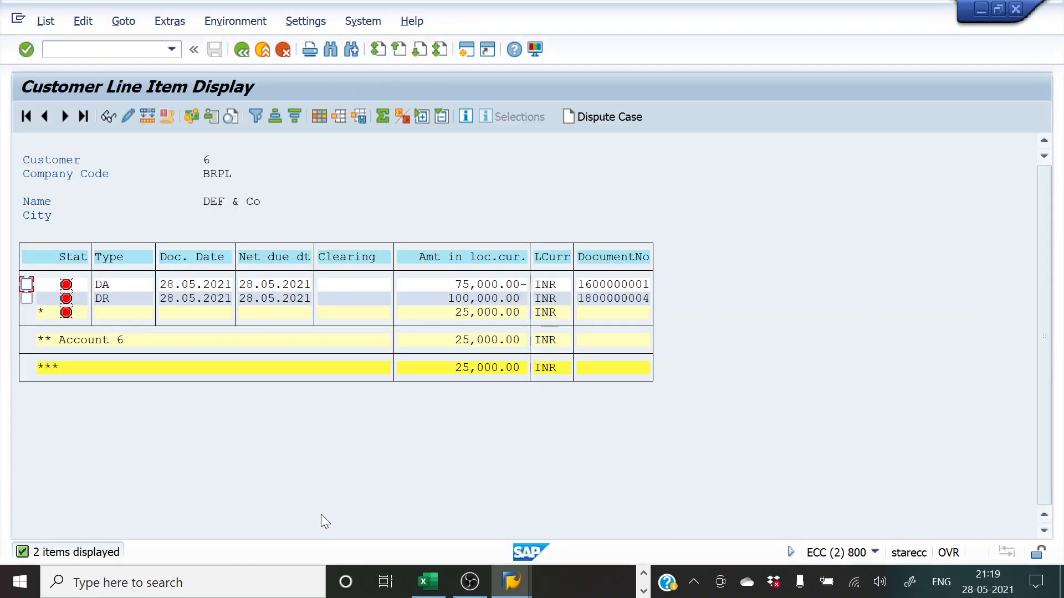
pyautogui.click(45, 22)
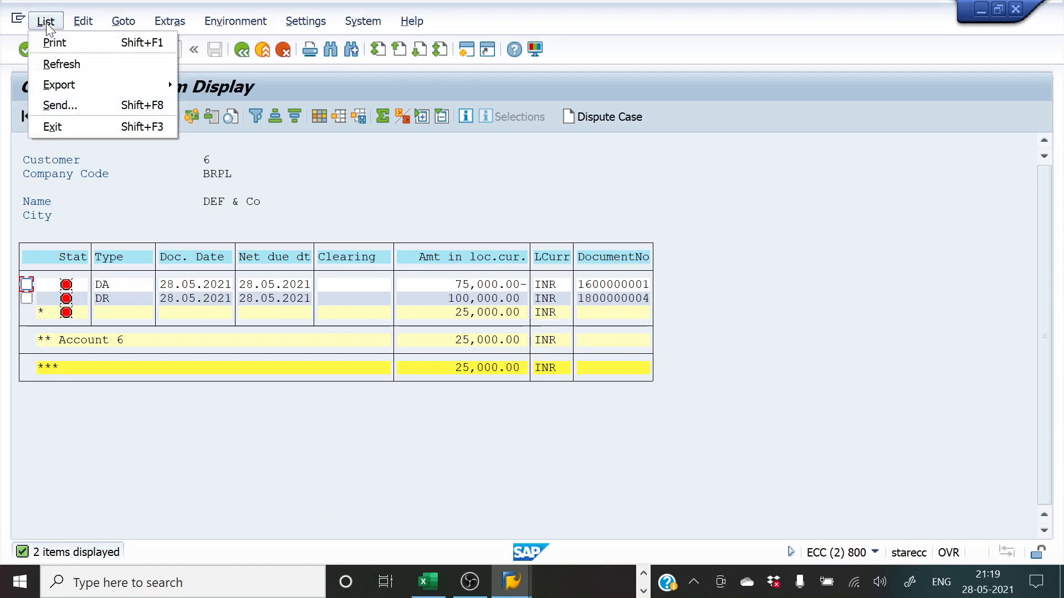
pyautogui.click(53, 64)
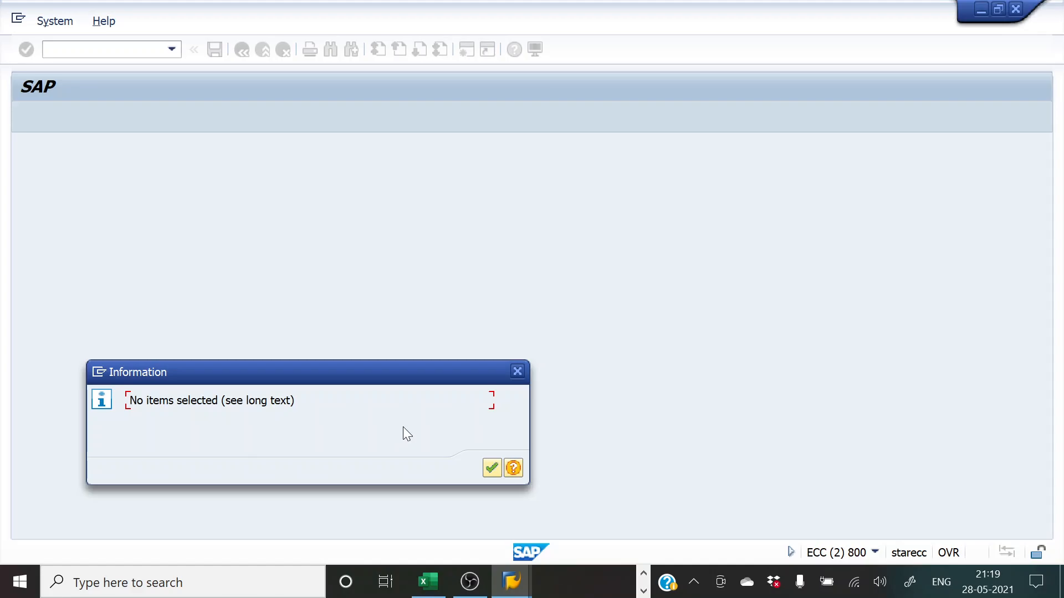
pyautogui.click(492, 474)
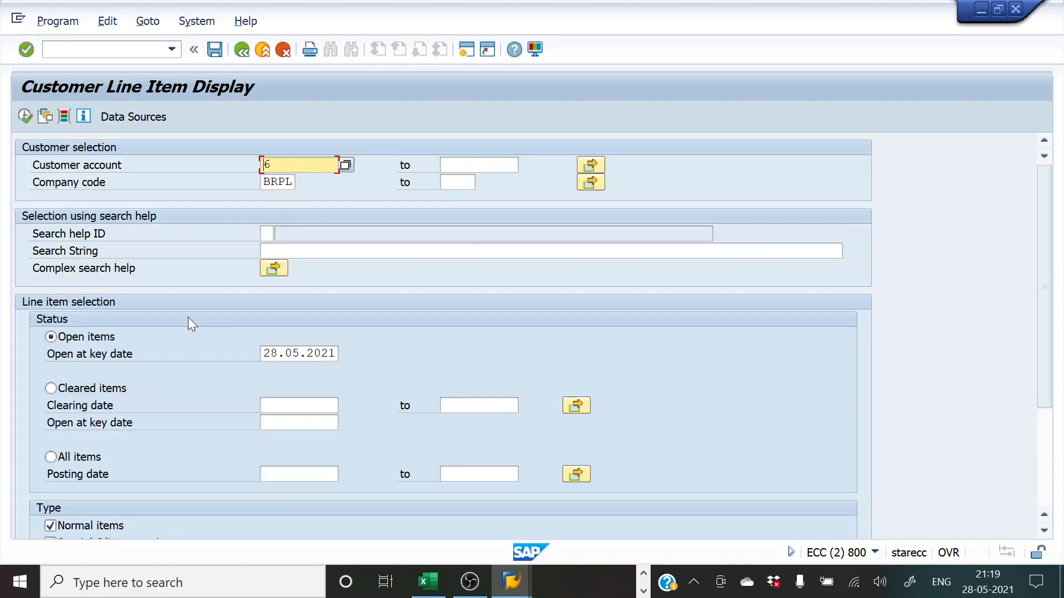
pyautogui.click(50, 457)
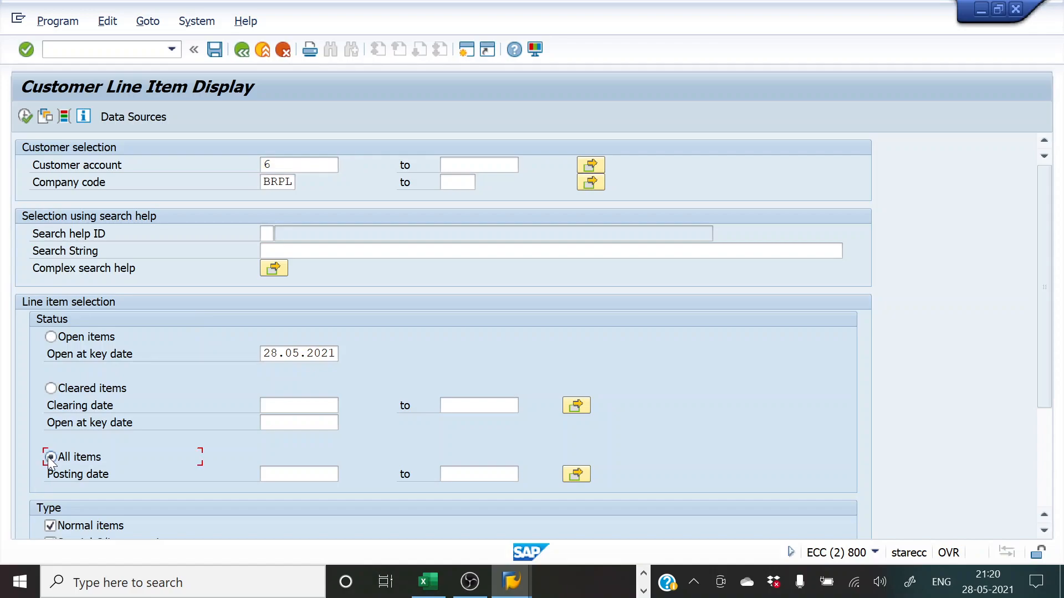
pyautogui.click(28, 117)
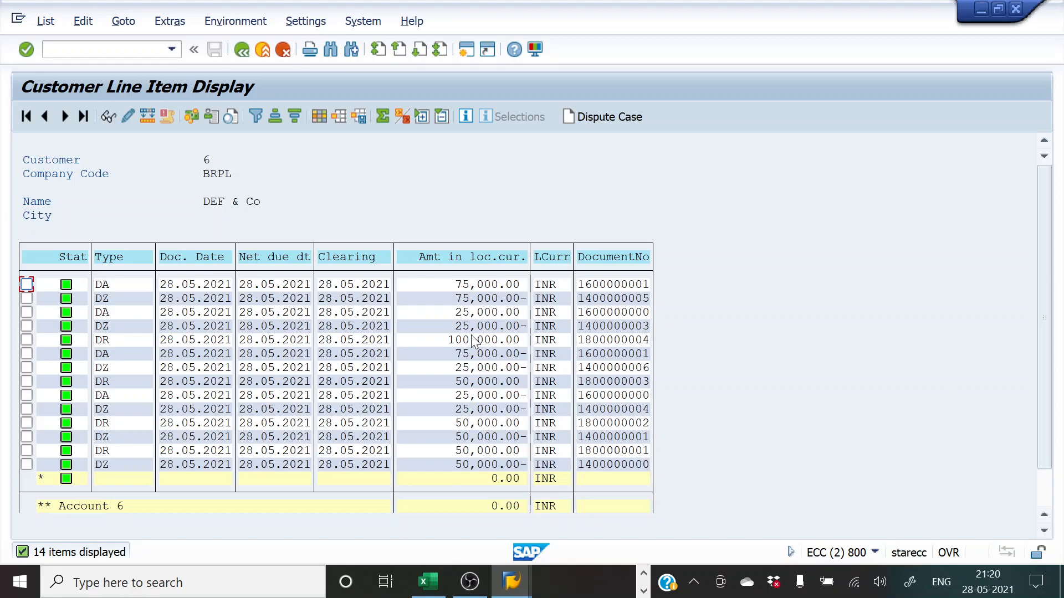
# Switch to the SAP ECC workbook in Excel and review the G/L creation and down payment reconciliation account rows, 38a and 38b.
pyautogui.hotkey('alt', 'Tab')
pyautogui.hotkey('alt', 'Tab')
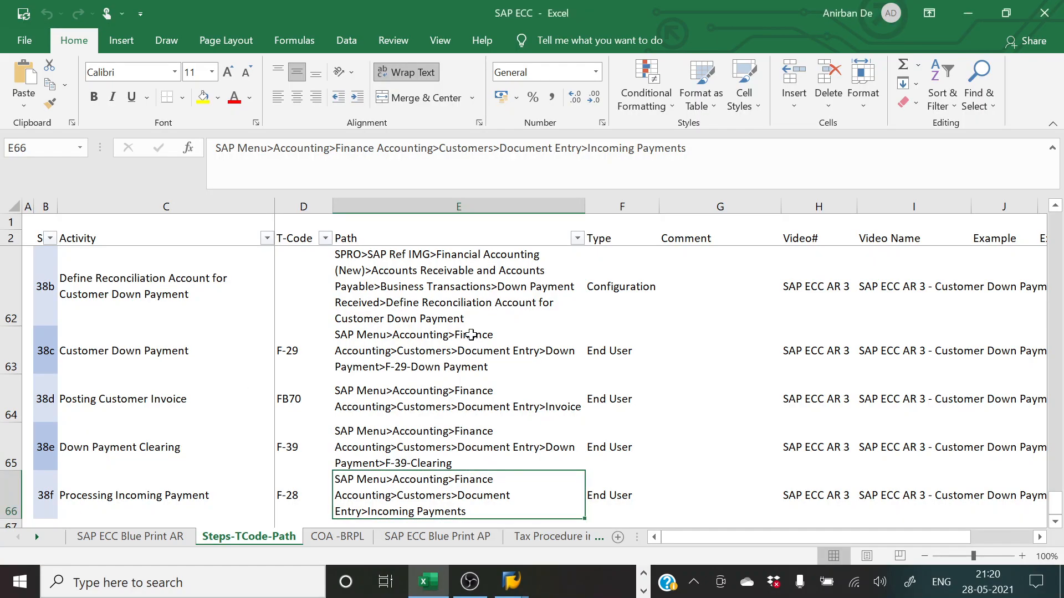
pyautogui.click(143, 350)
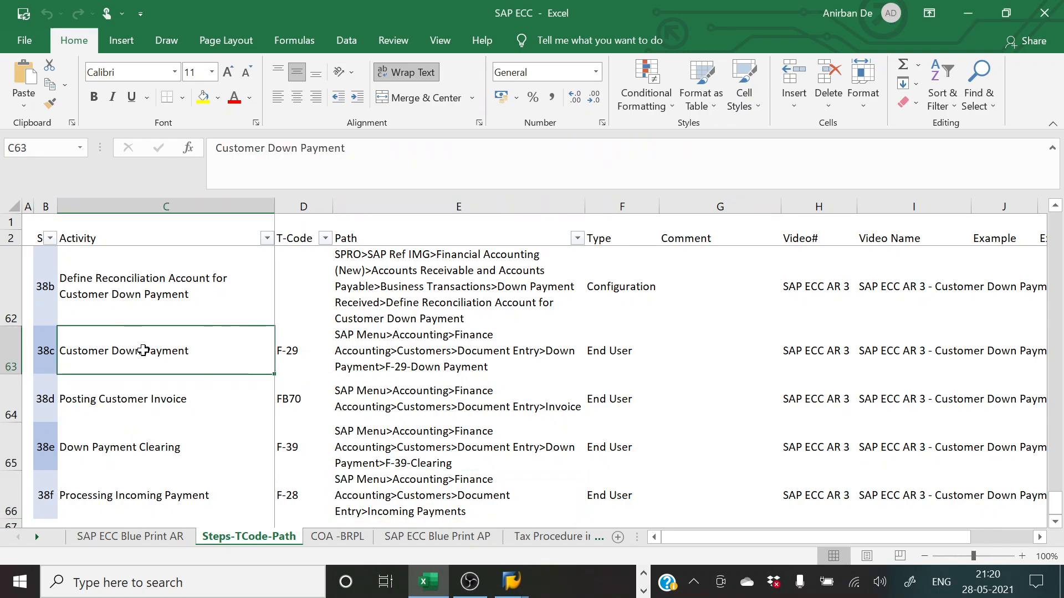
pyautogui.scroll(1, 143, 350)
pyautogui.click(143, 351)
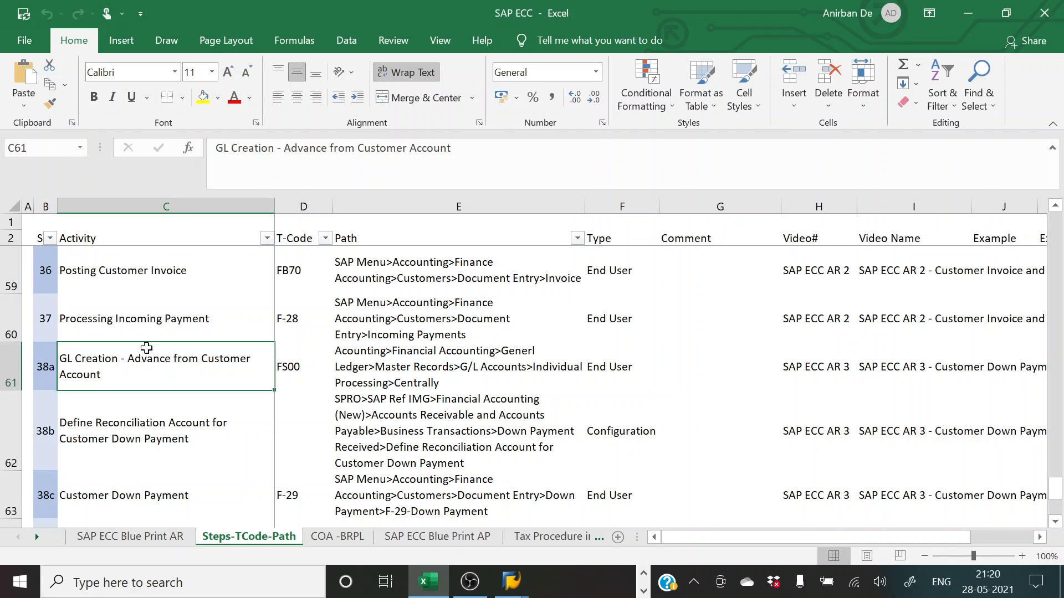
pyautogui.click(174, 421)
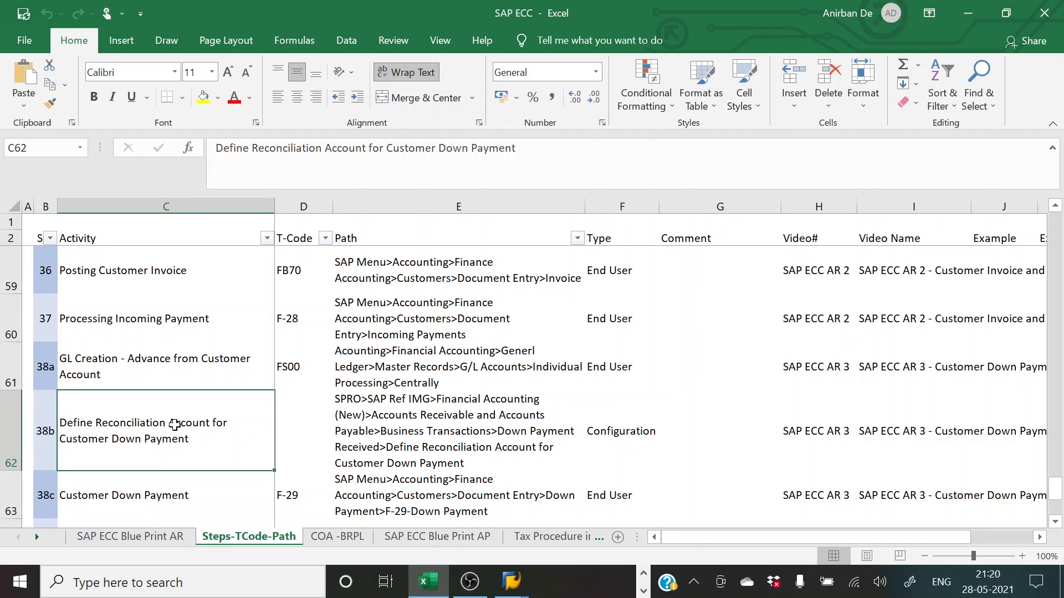
pyautogui.scroll(-1, 174, 425)
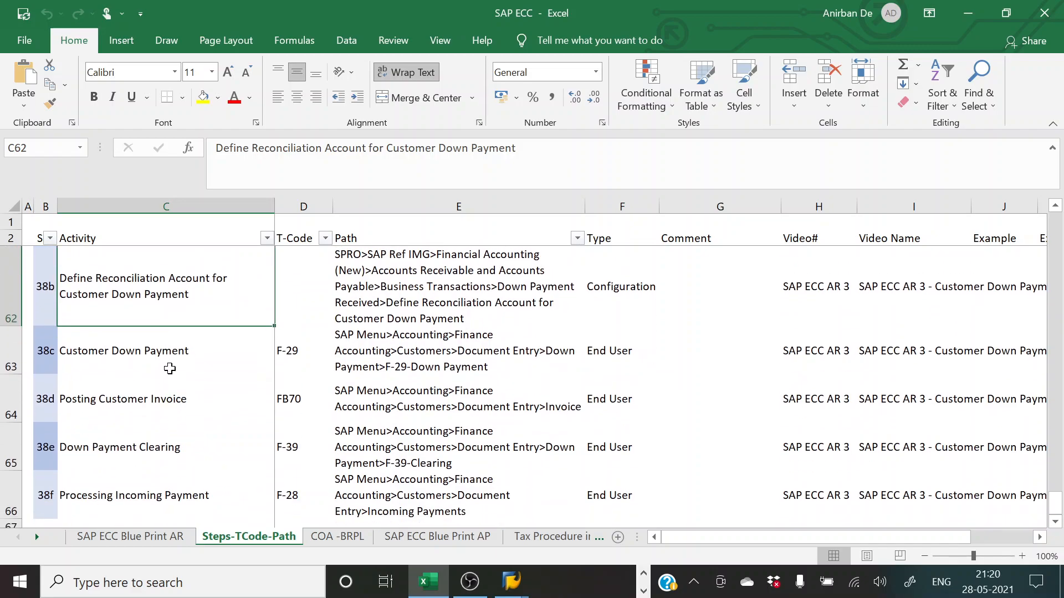
pyautogui.click(174, 348)
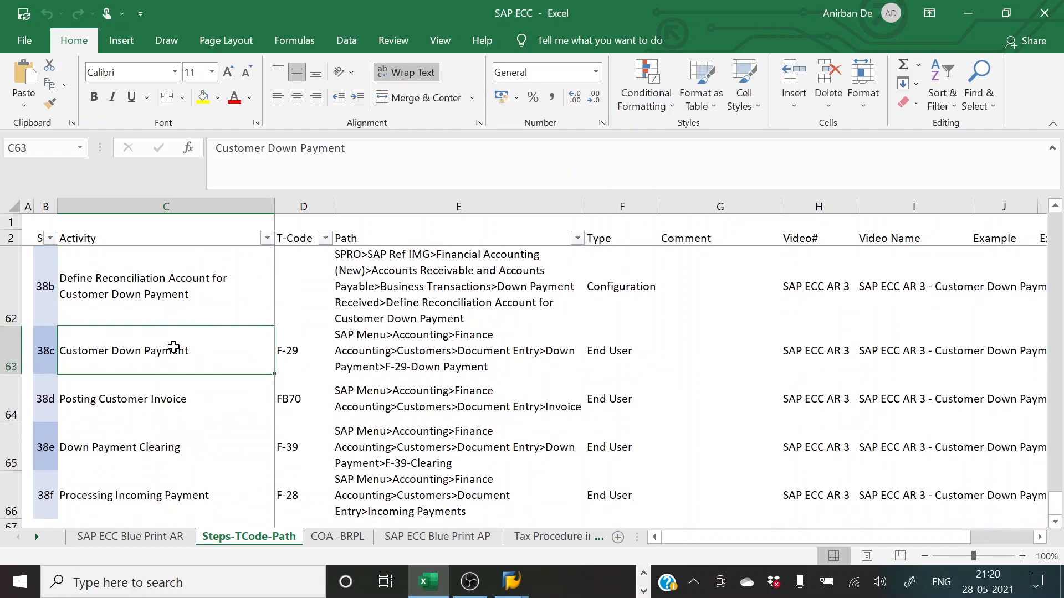
pyautogui.click(375, 280)
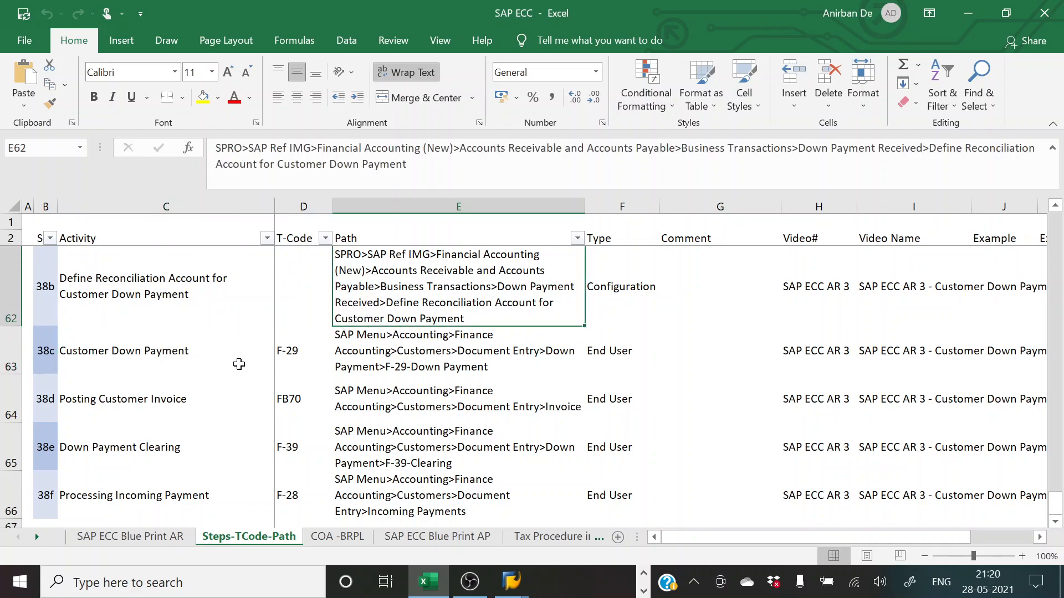
# Review the transaction codes and menu paths for Customer Down Payment and Posting Customer Invoice in rows 38c and 38d.
pyautogui.click(116, 352)
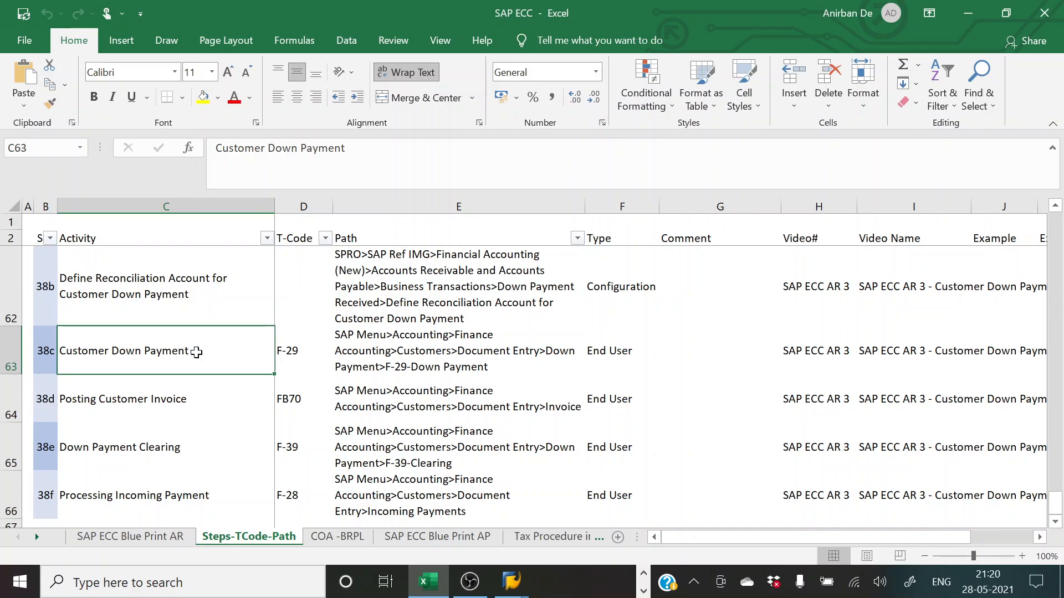
pyautogui.click(293, 353)
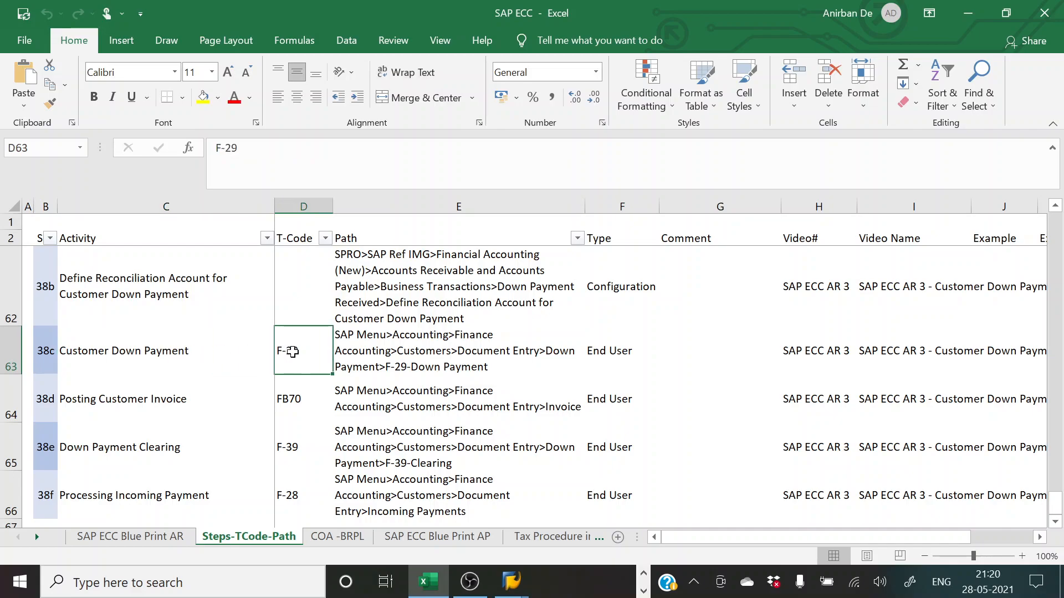
pyautogui.click(389, 348)
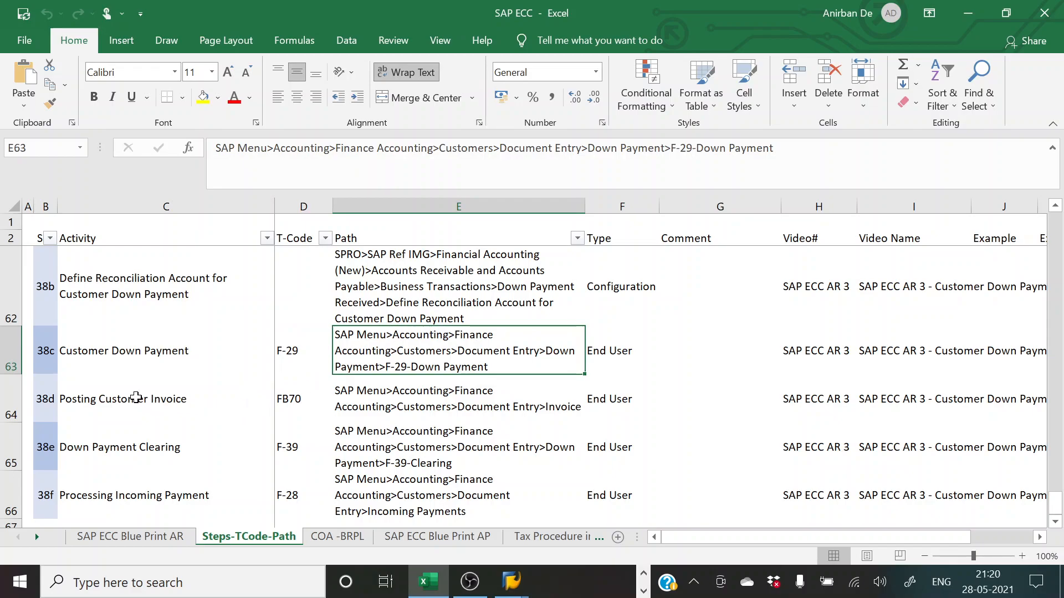
pyautogui.click(109, 353)
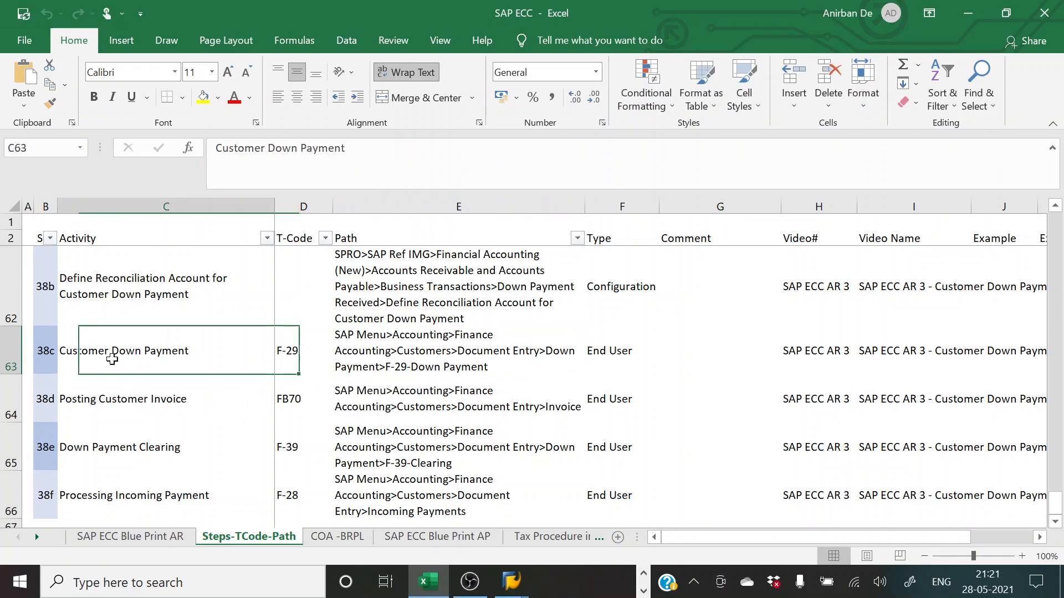
pyautogui.click(408, 368)
pyautogui.click(150, 399)
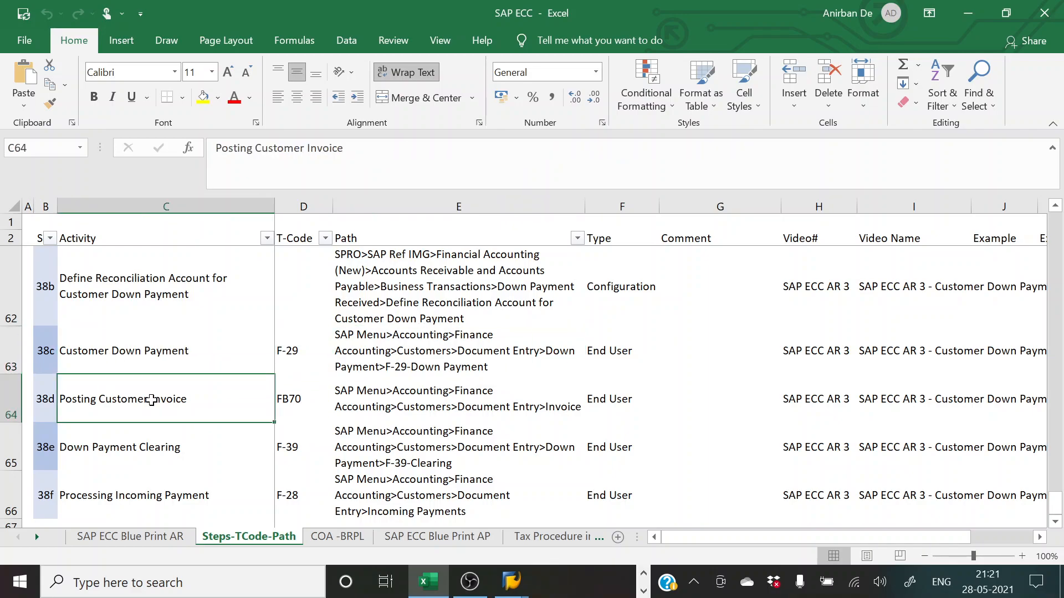
pyautogui.click(298, 404)
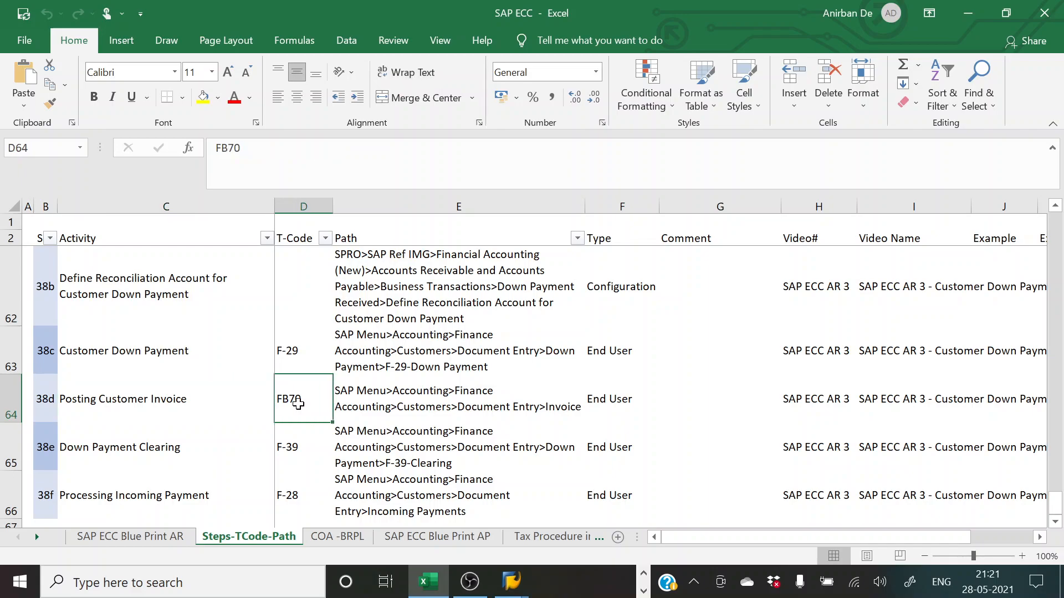
pyautogui.click(391, 394)
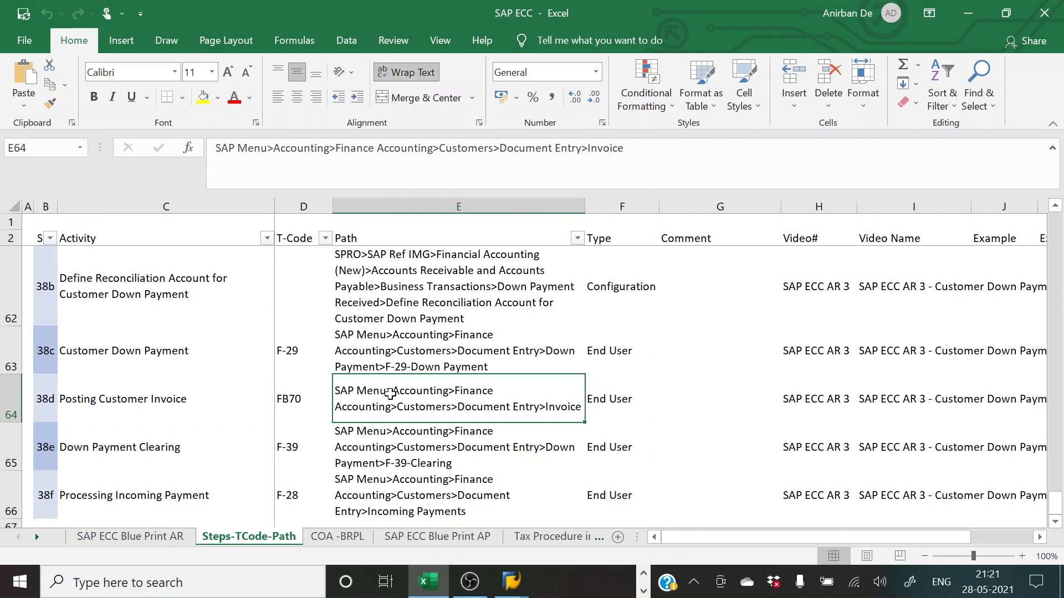
# Review the activities and menu paths for Down Payment Clearing and Processing Incoming Payment in rows 38e and 38f.
pyautogui.click(165, 449)
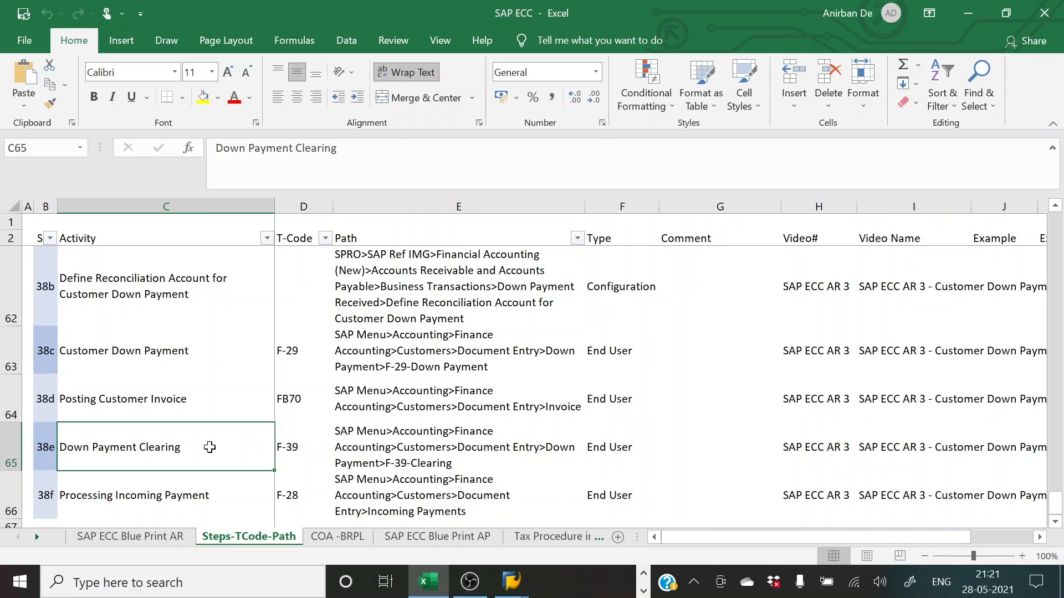
pyautogui.click(408, 450)
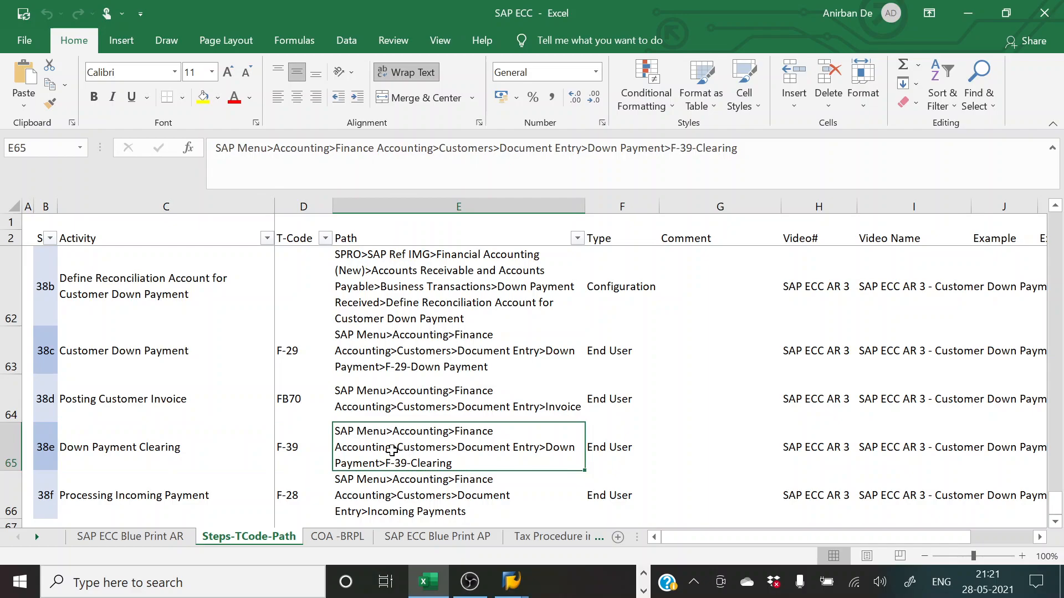
pyautogui.click(171, 448)
pyautogui.click(375, 448)
pyautogui.click(200, 446)
pyautogui.click(398, 446)
pyautogui.click(150, 495)
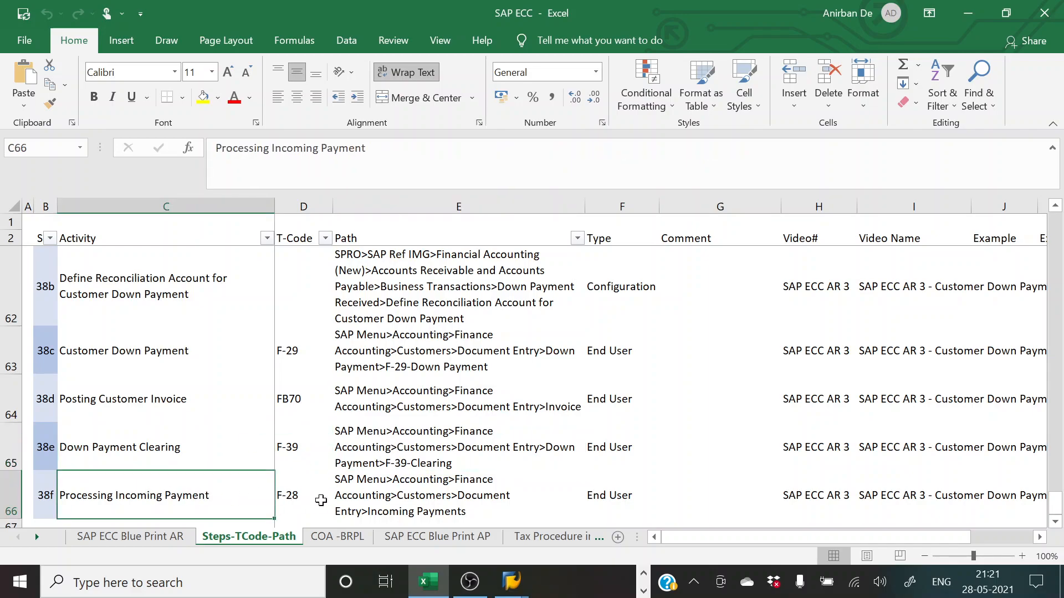
pyautogui.click(370, 497)
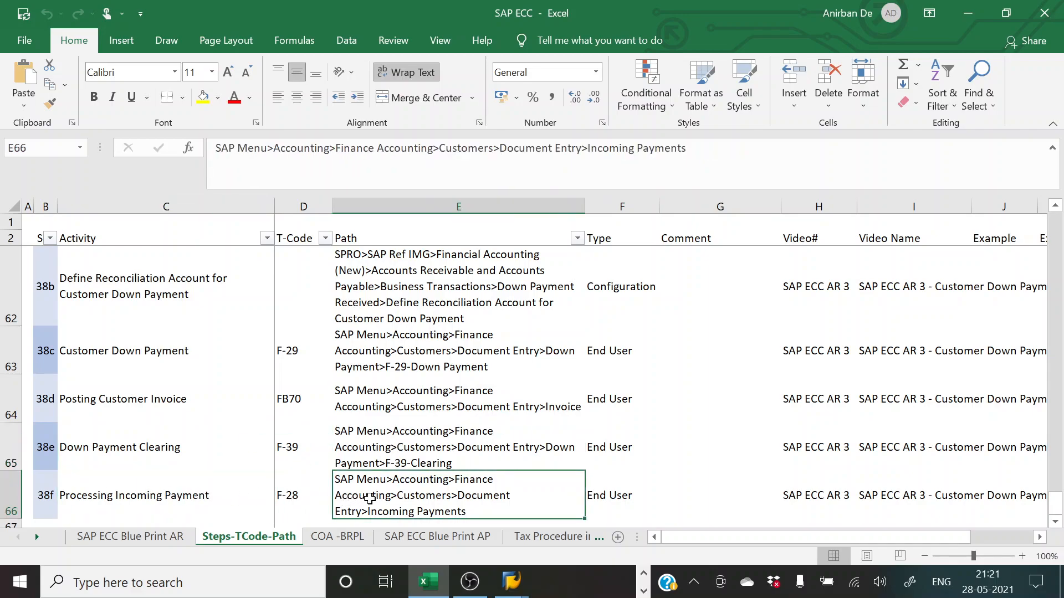